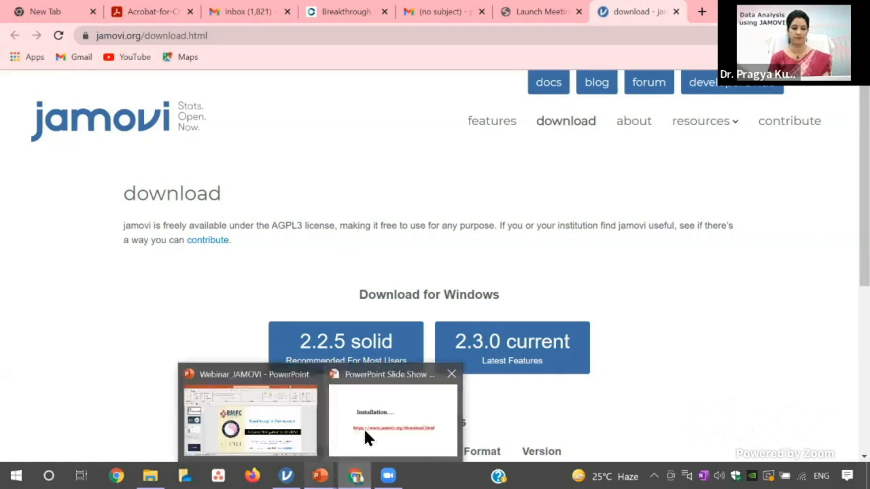
- Switch to the PowerPoint slide show and advance to the slide listing Open File, Label Variable, Compute Variable and Transform Variable
click(363, 426)
key(Right)
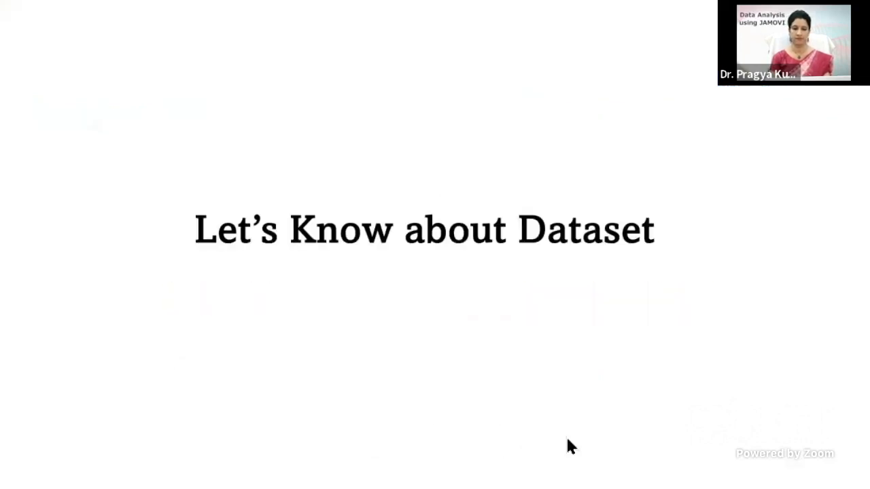
key(Right)
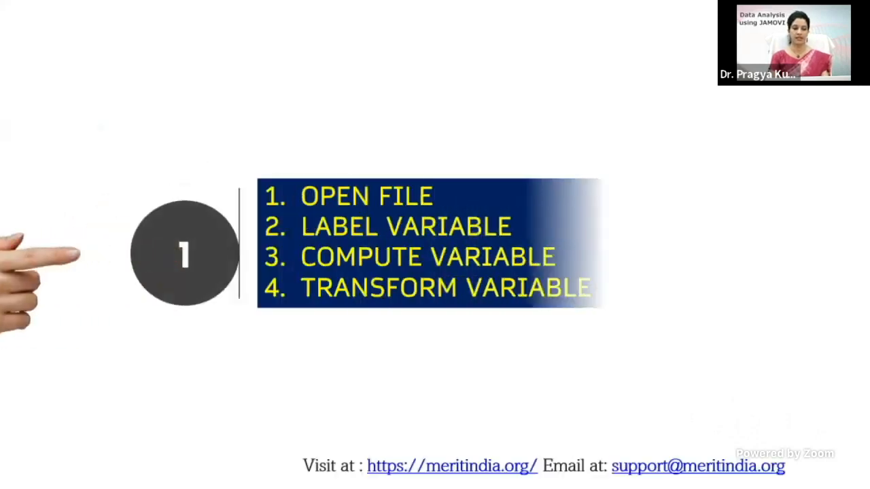
- Switch to the JAMOVI_Webinar folder in File Explorer and open the PDF version of About Data File
key(alt+Tab)
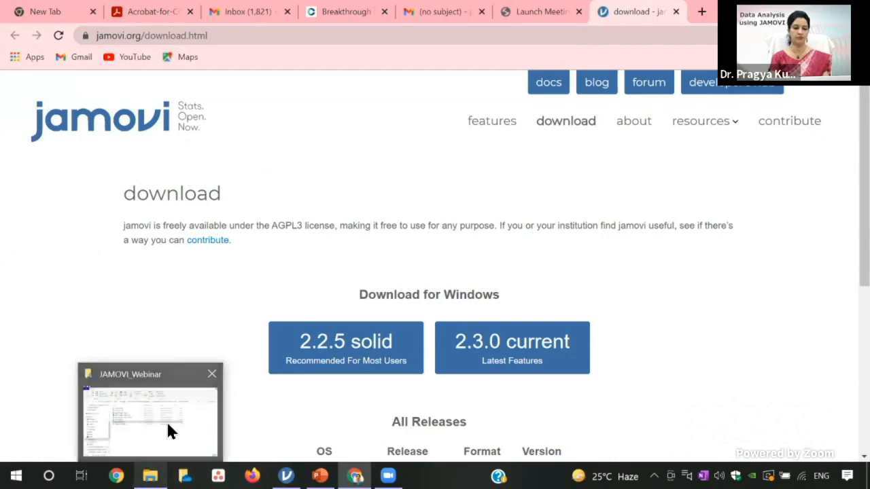
click(166, 420)
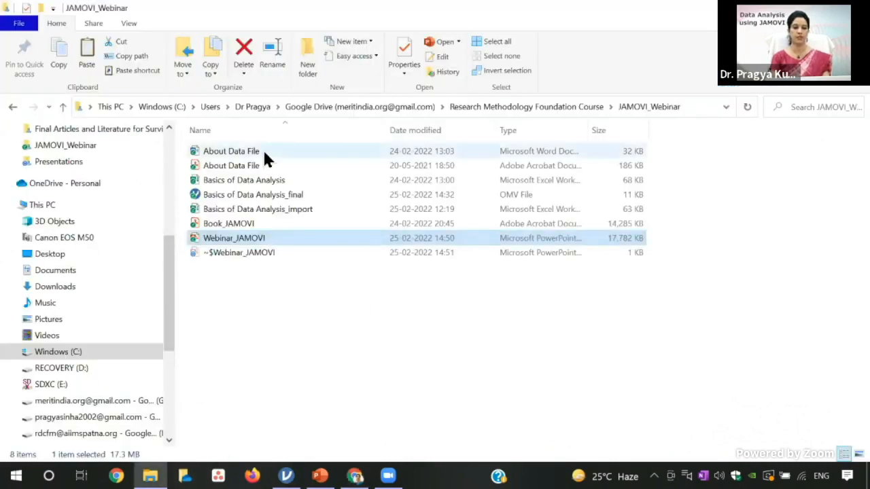
click(257, 166)
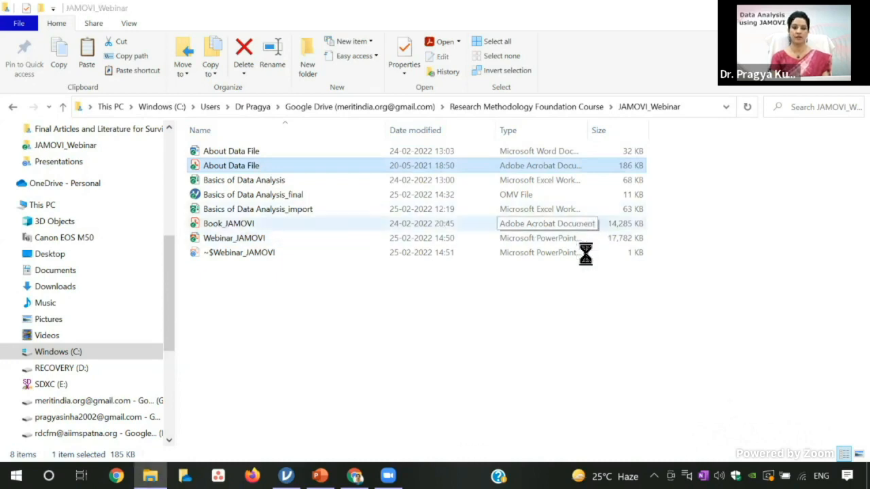
key(Return)
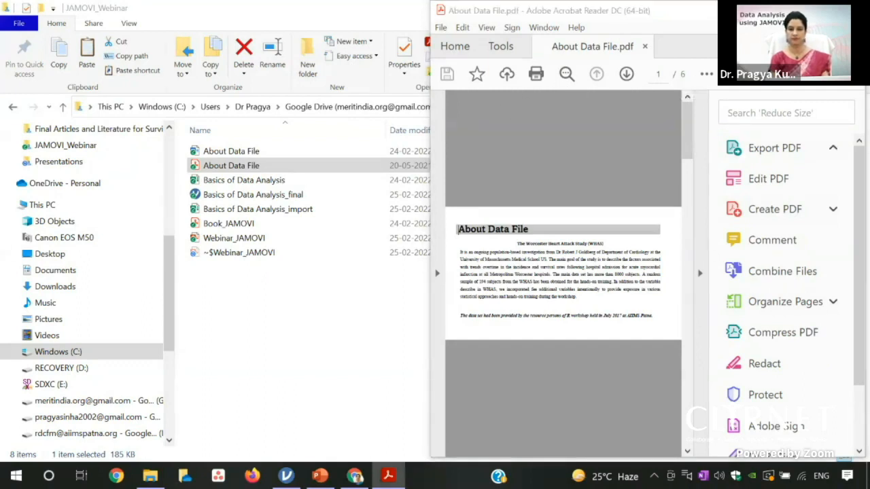
- Open the Word version of About Data File from the JAMOVI_Webinar folder and maximize its window
click(238, 155)
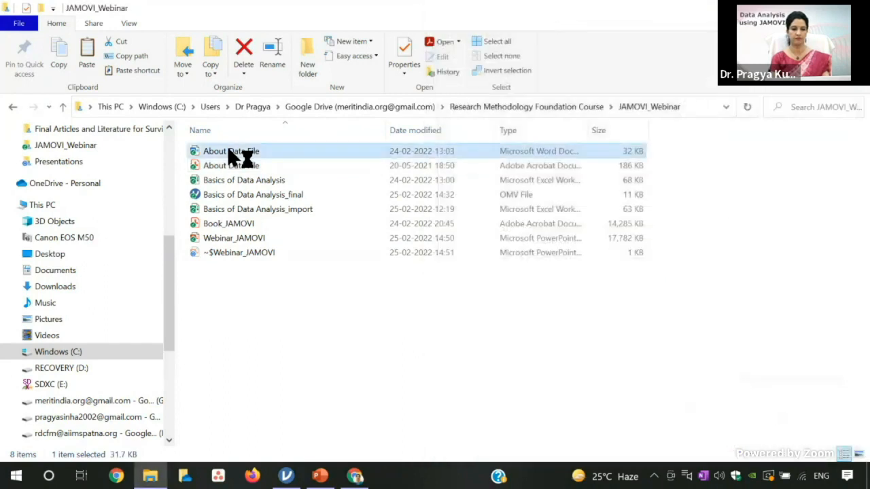
double_click(231, 153)
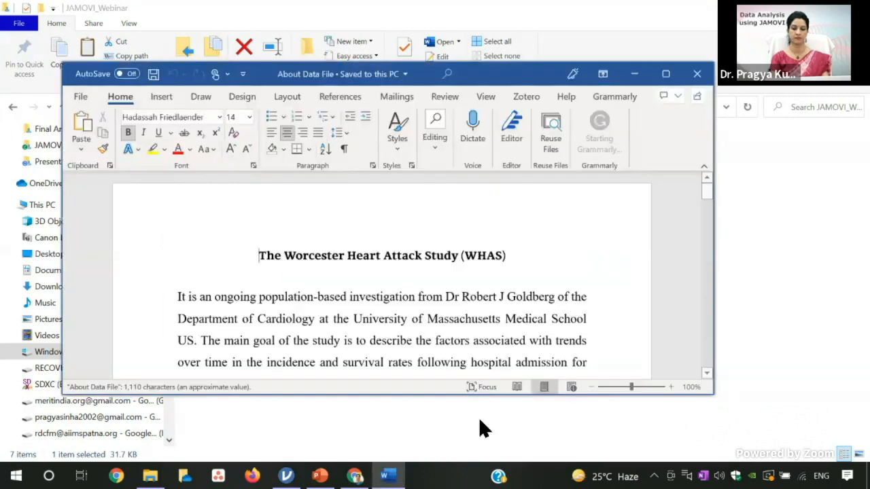
click(665, 74)
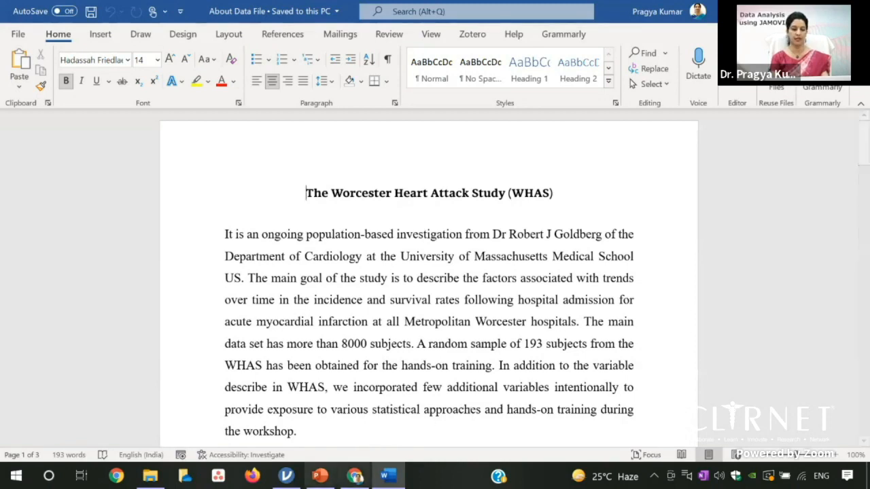
- Switch to the Webinar_JAMOVI presentation in PowerPoint and display slide 9, the one on opening files and labelling variables
mouse_move(331, 456)
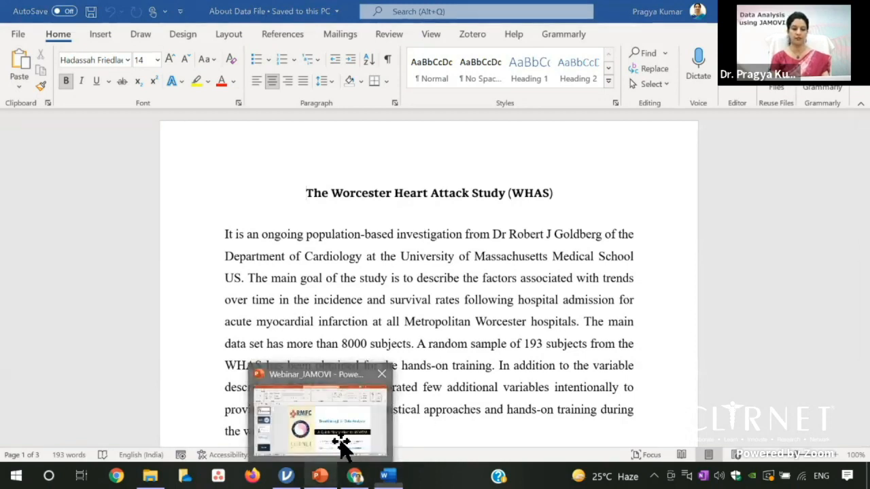
click(337, 437)
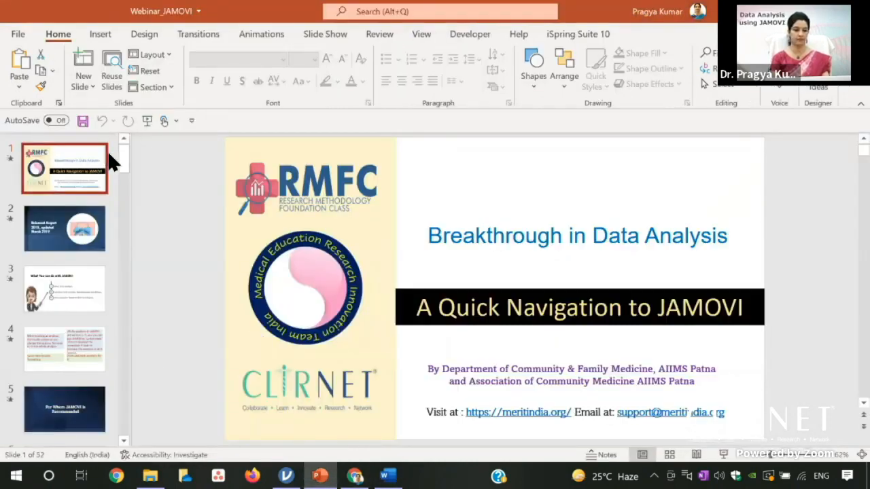
scroll(115, 251, down, 1)
scroll(115, 262, down, 15)
scroll(113, 242, up, 5)
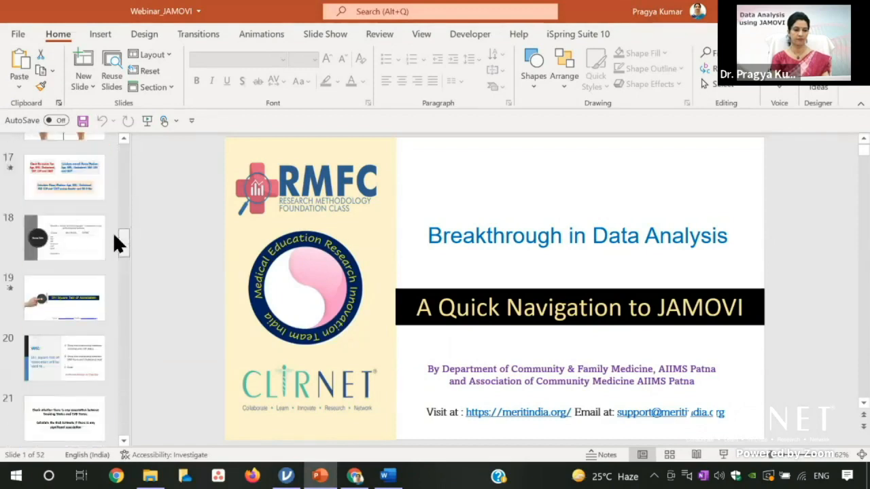
drag(120, 236, 120, 216)
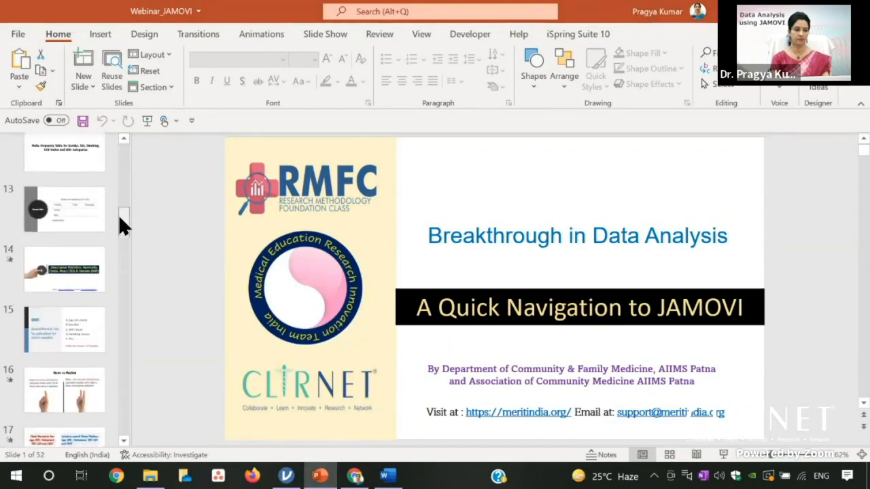
click(84, 163)
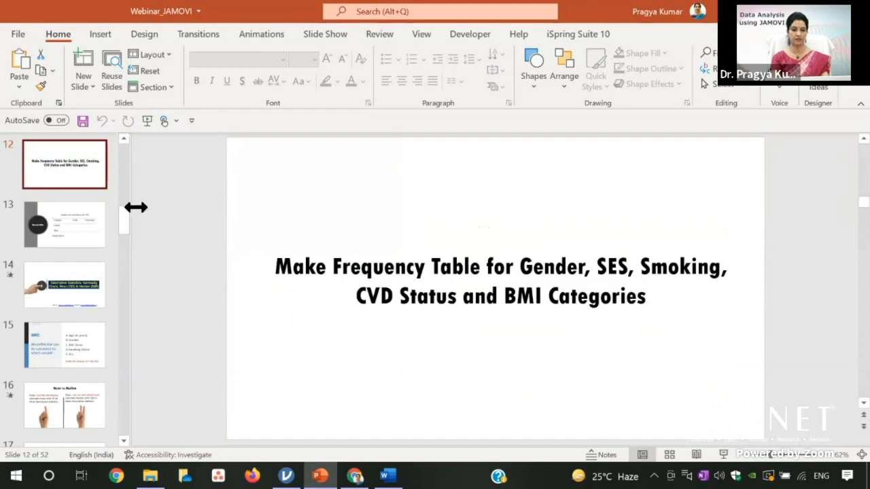
drag(121, 214, 119, 167)
click(95, 411)
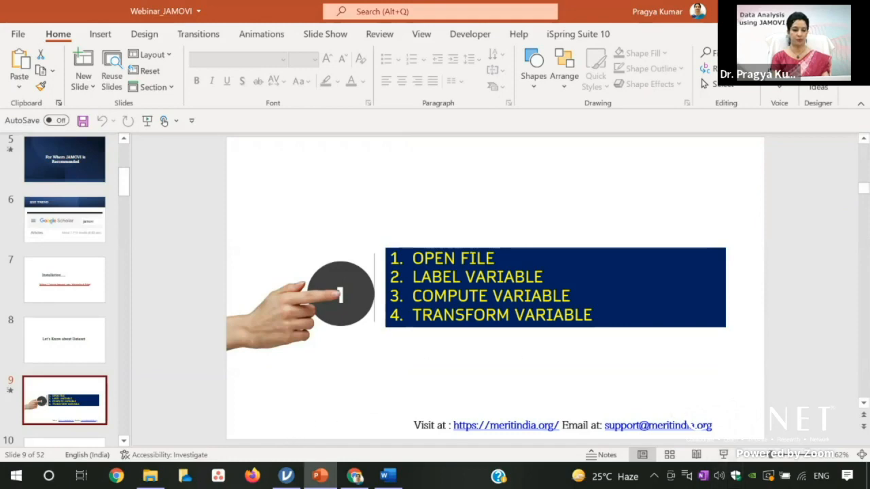
- Switch to jamovi and launch a new, empty jamovi 2 session
mouse_move(286, 476)
click(304, 425)
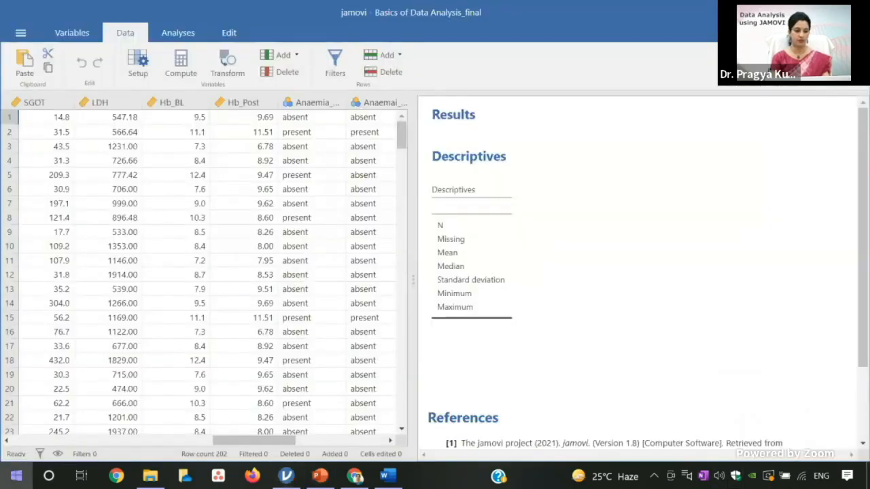
click(17, 476)
text(ja)
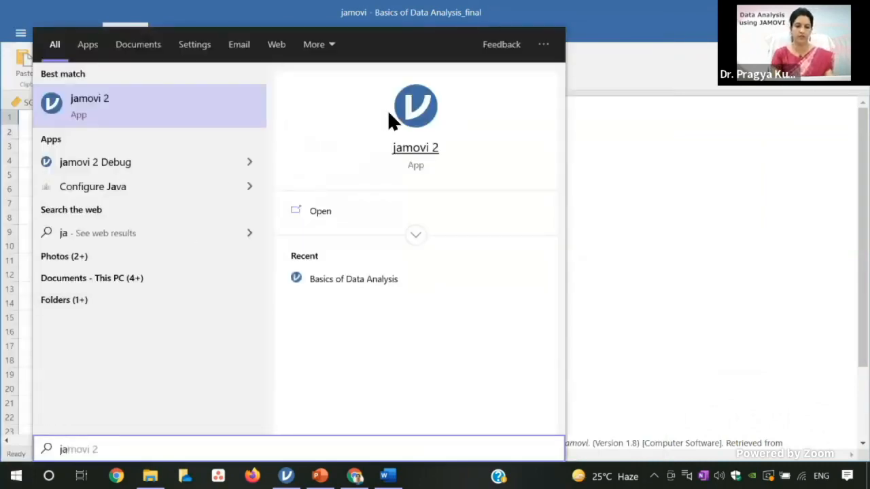
click(402, 122)
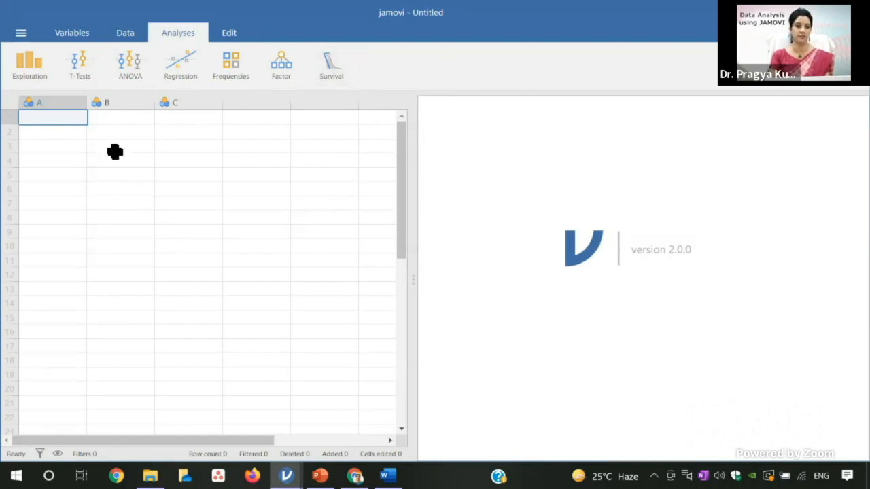
- Open the data file Basics of Data Analysis_import from the JAMOVI_Webinar folder on this PC
click(21, 36)
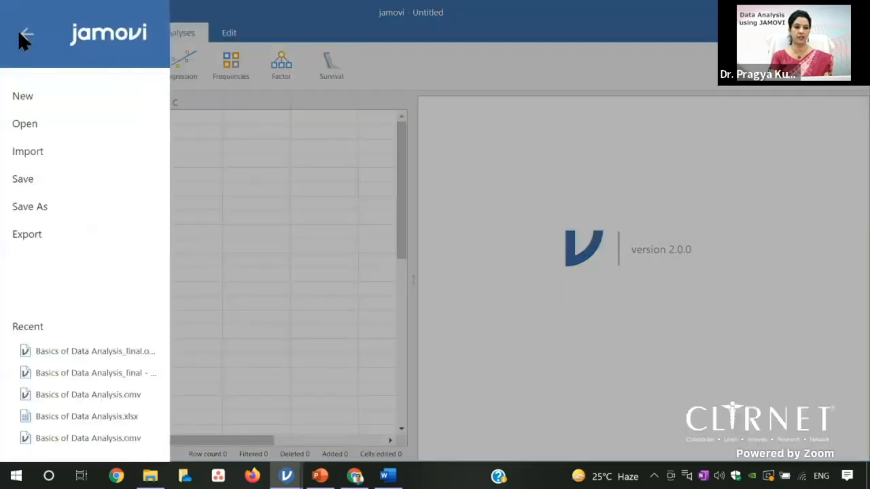
click(77, 125)
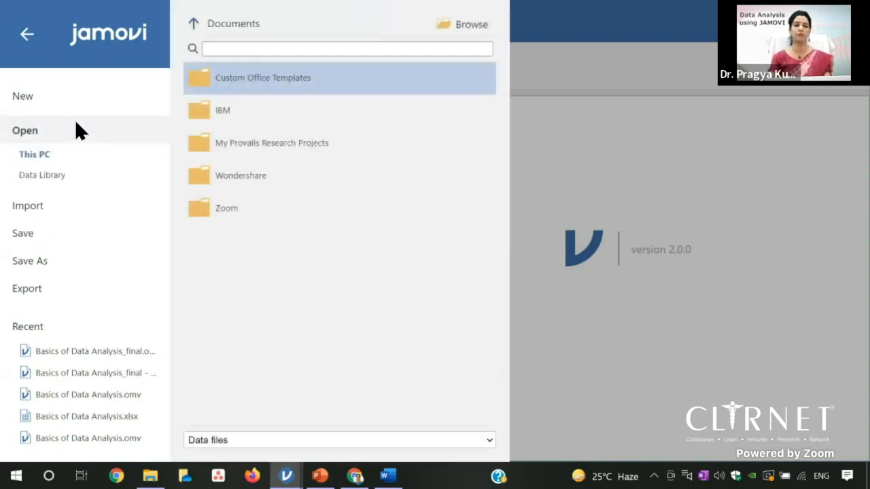
click(462, 21)
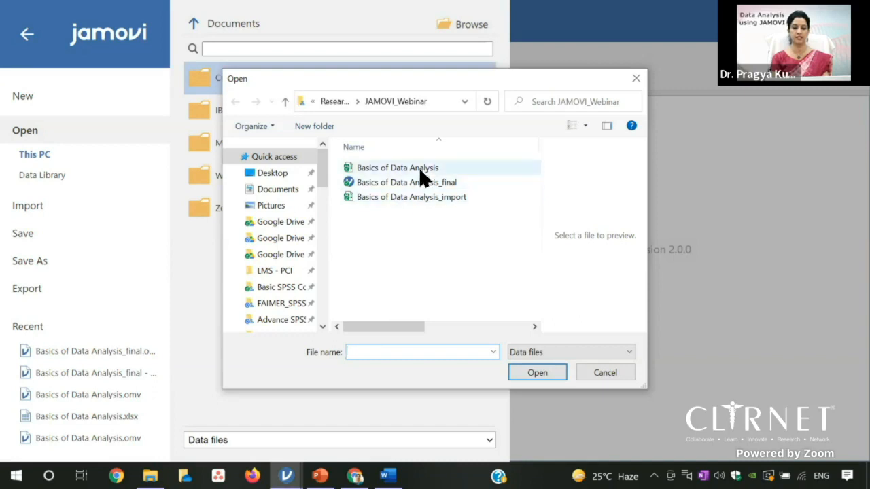
click(410, 204)
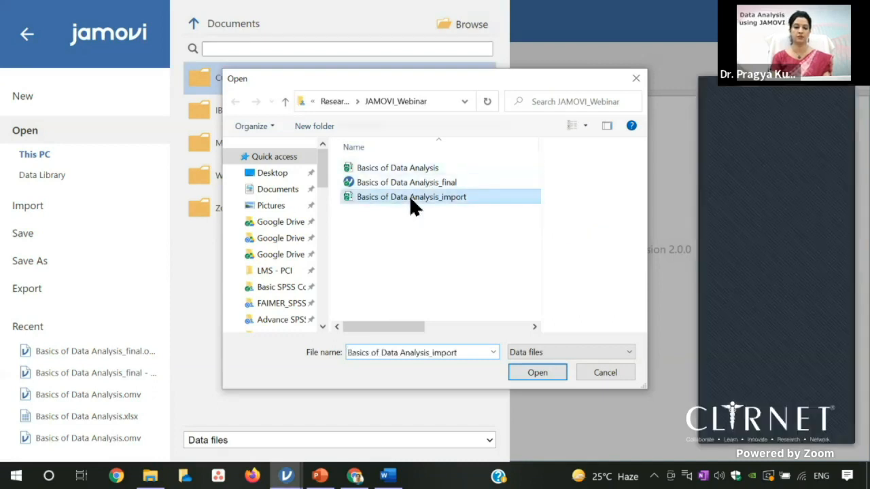
click(537, 372)
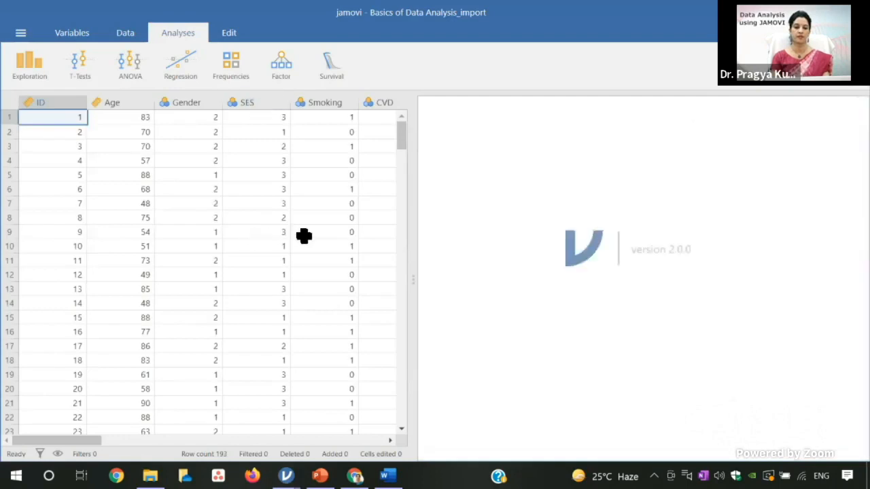
- Open the Gender variable's setup and choose Nominal as its measure type
click(286, 347)
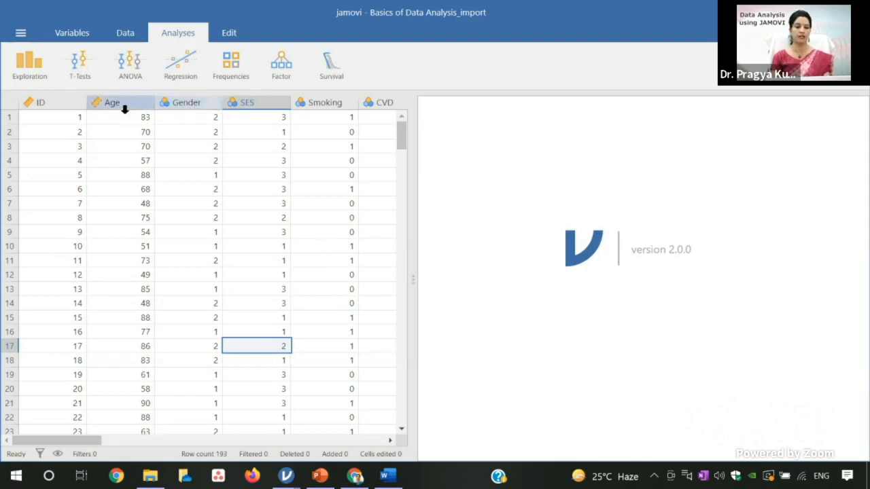
double_click(209, 103)
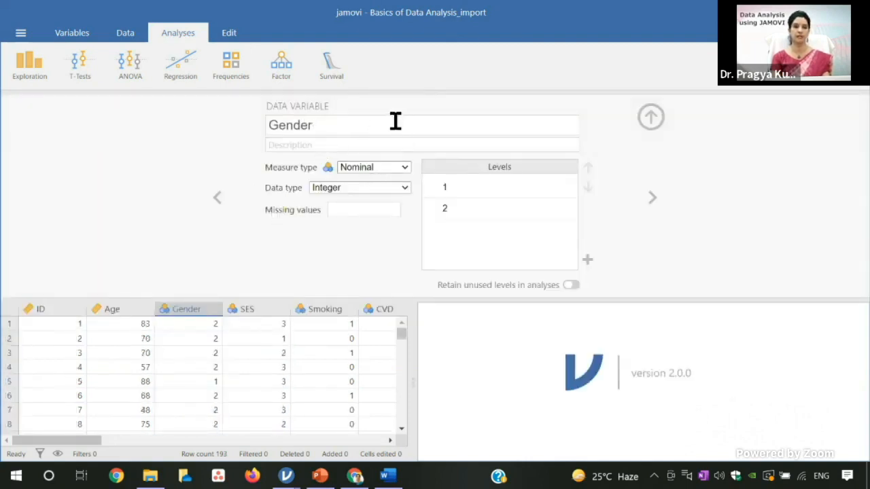
click(404, 170)
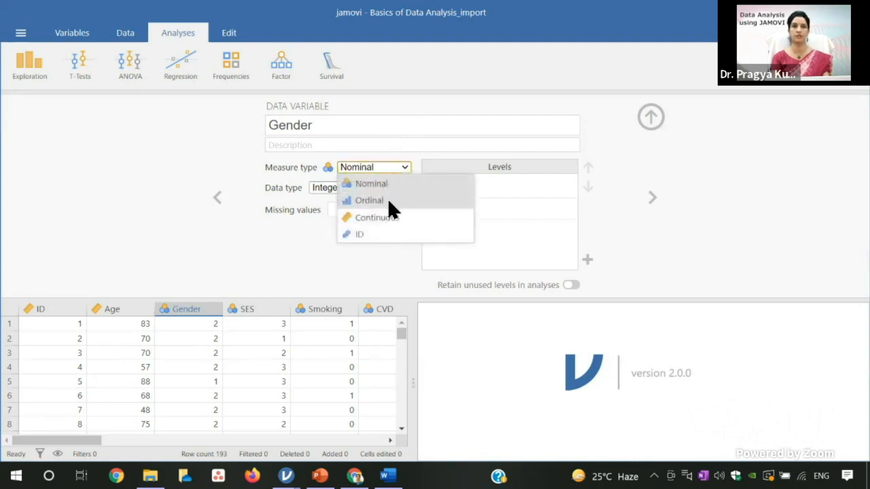
click(390, 184)
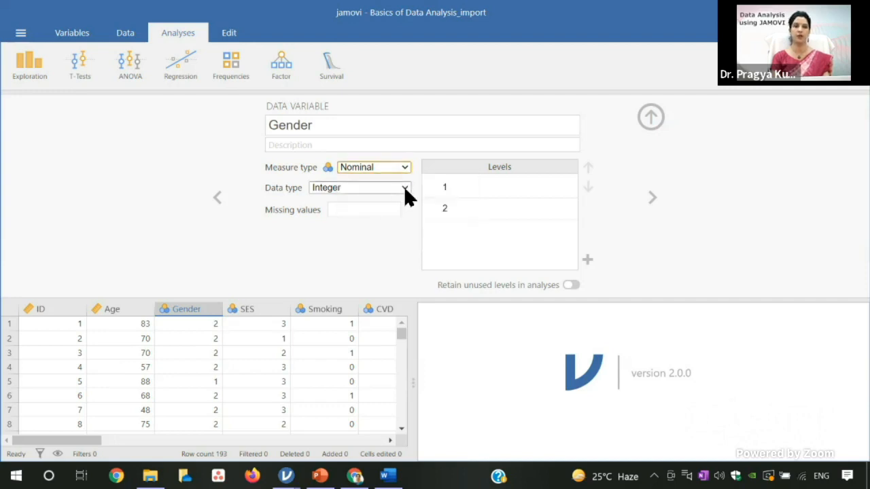
- Label the Gender levels: 1 as male and 2 as female
click(479, 191)
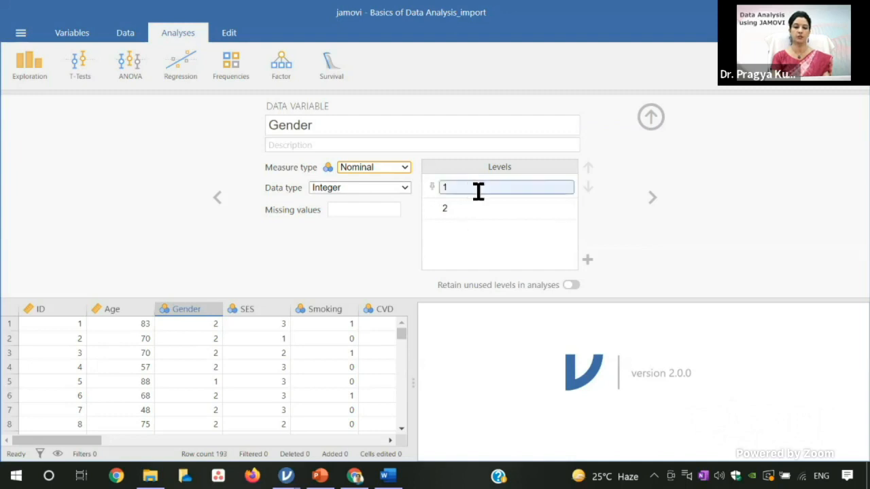
click(478, 191)
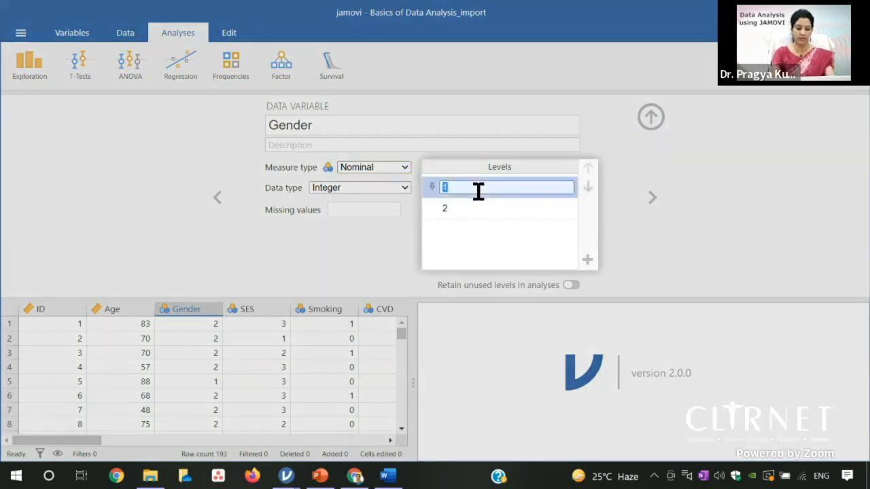
text(male)
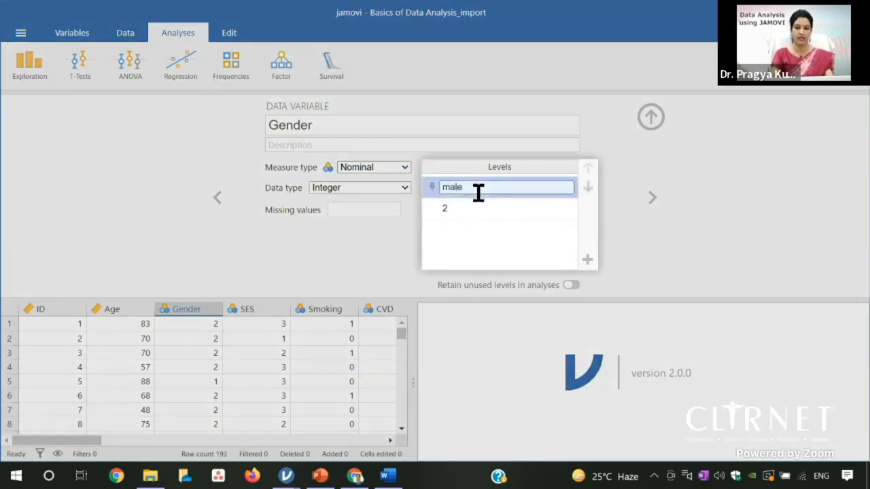
click(467, 209)
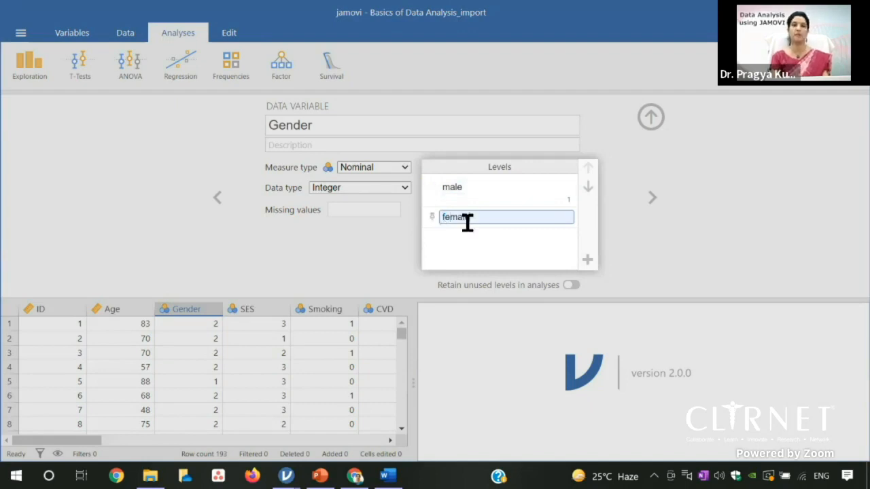
text(female)
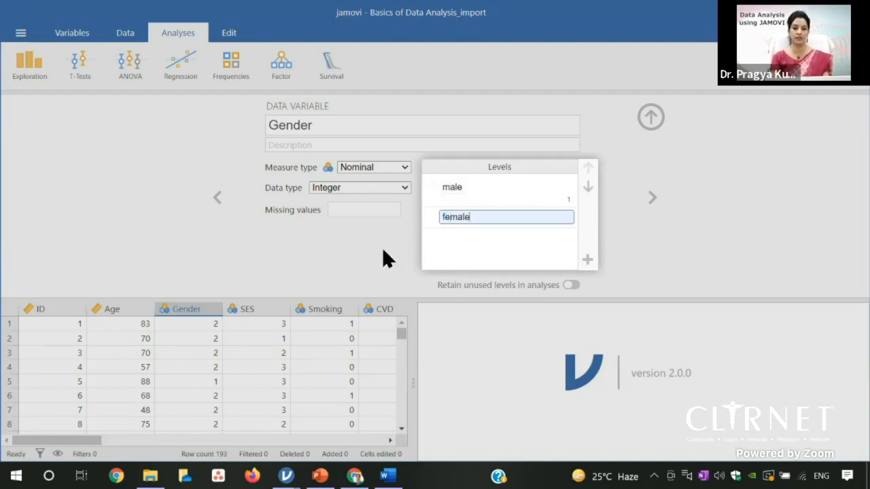
key(Return)
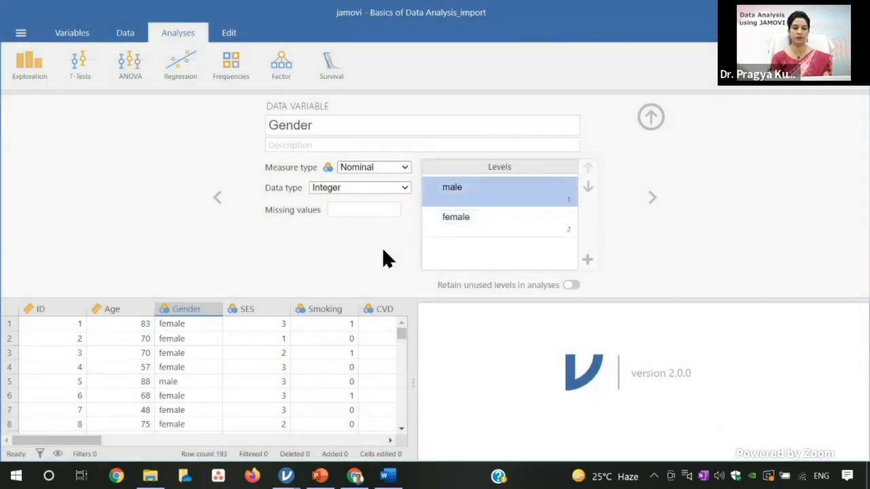
- Label the SES levels: 1 as low, 2 as middle and 3 as high
click(274, 313)
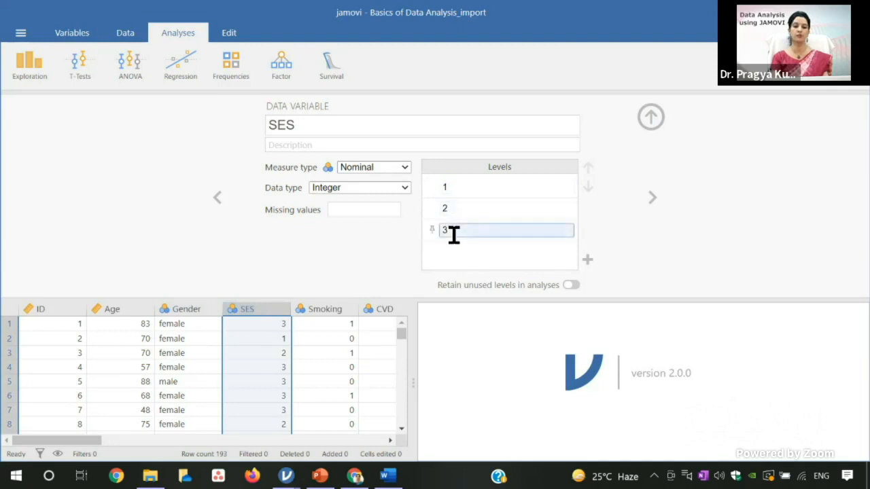
click(466, 191)
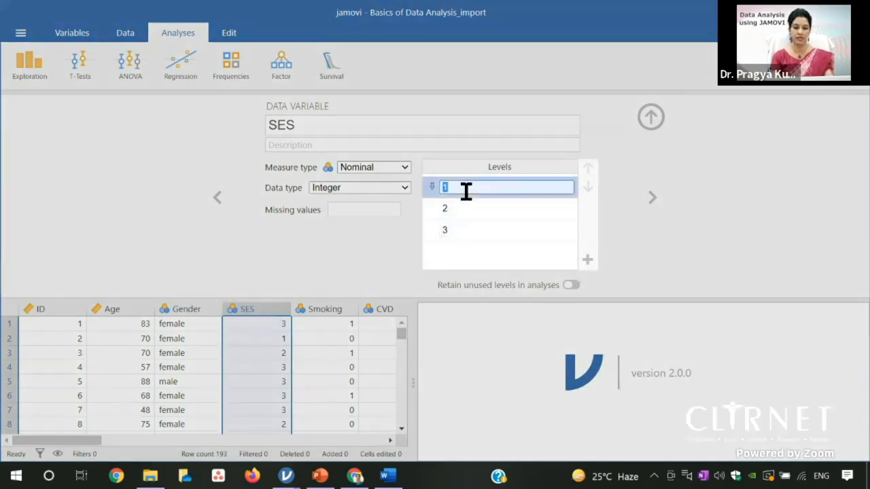
text(low)
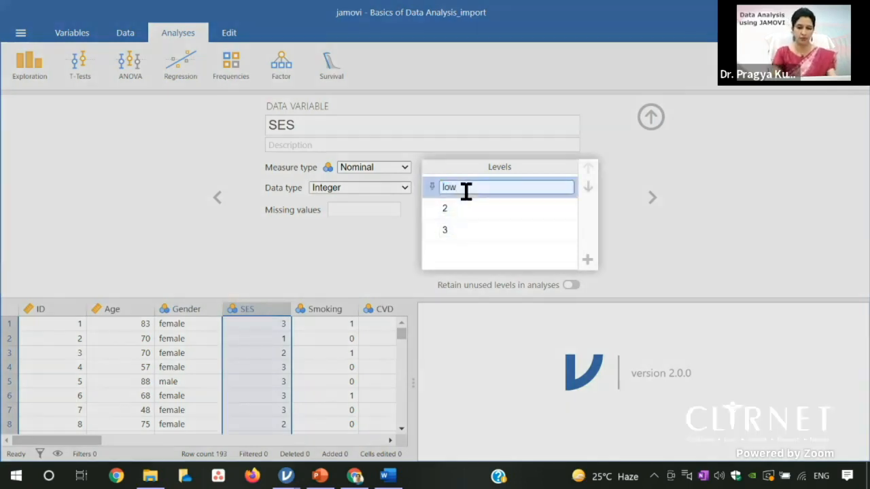
click(462, 209)
text(middle)
click(463, 239)
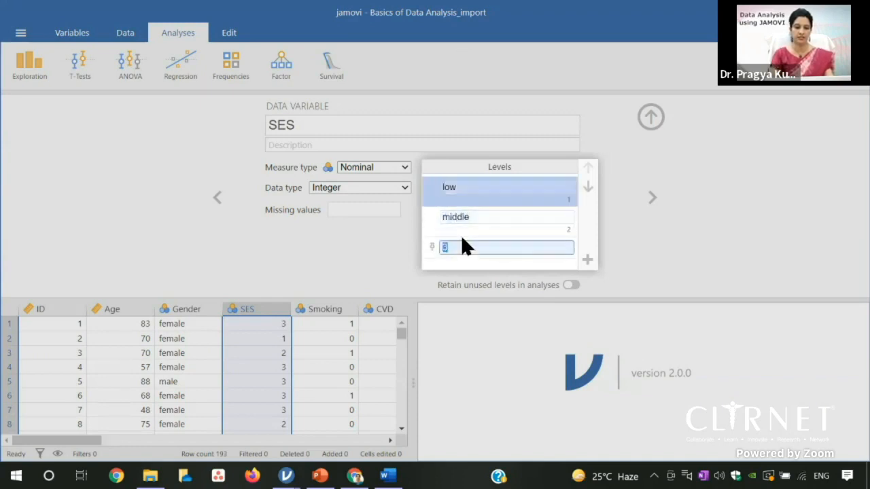
text(high)
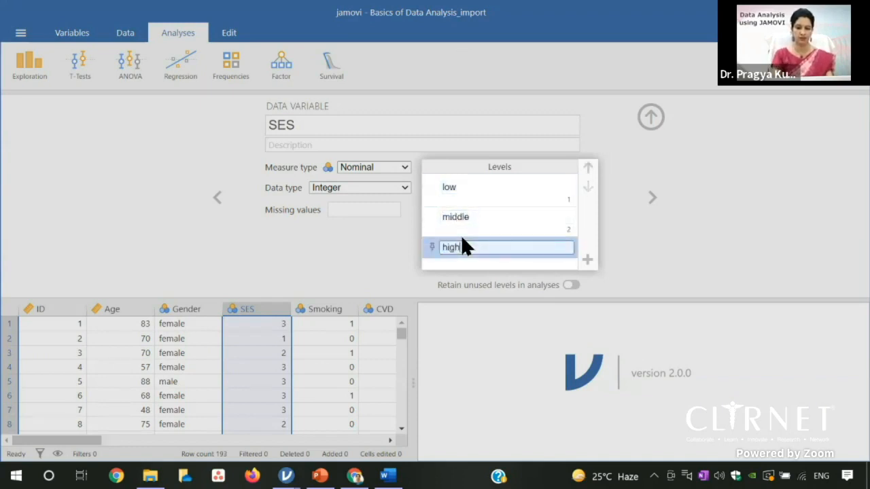
click(642, 195)
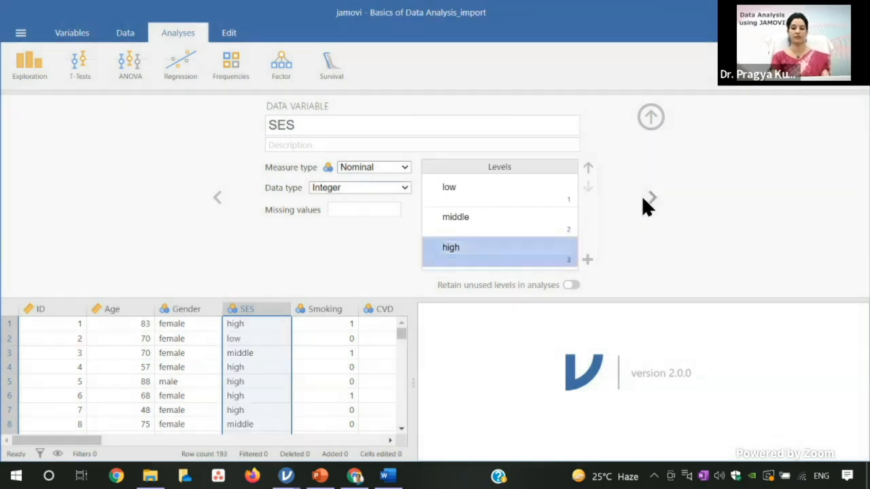
- Look through the Smoking, SES and Gender variable setups and close the variable editor
click(648, 194)
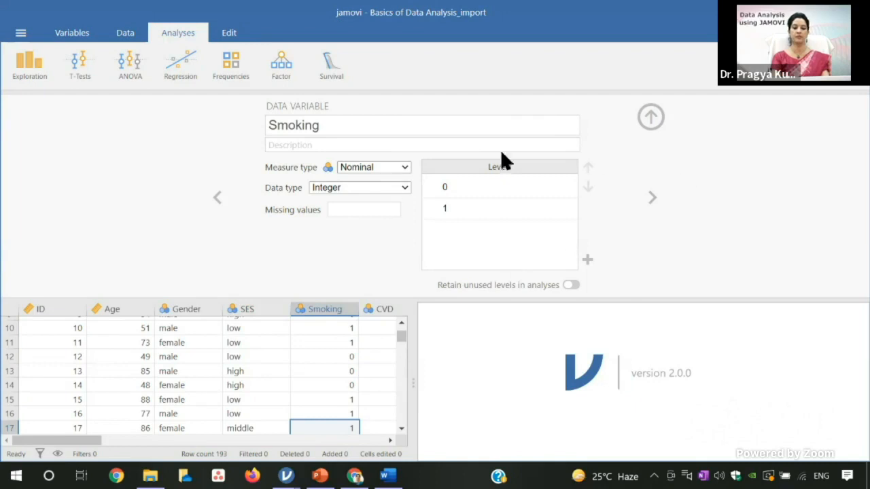
click(218, 197)
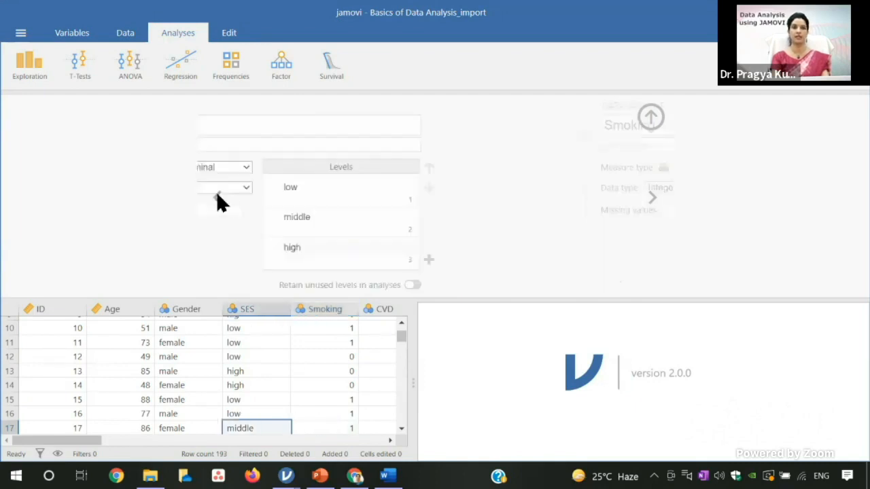
click(217, 197)
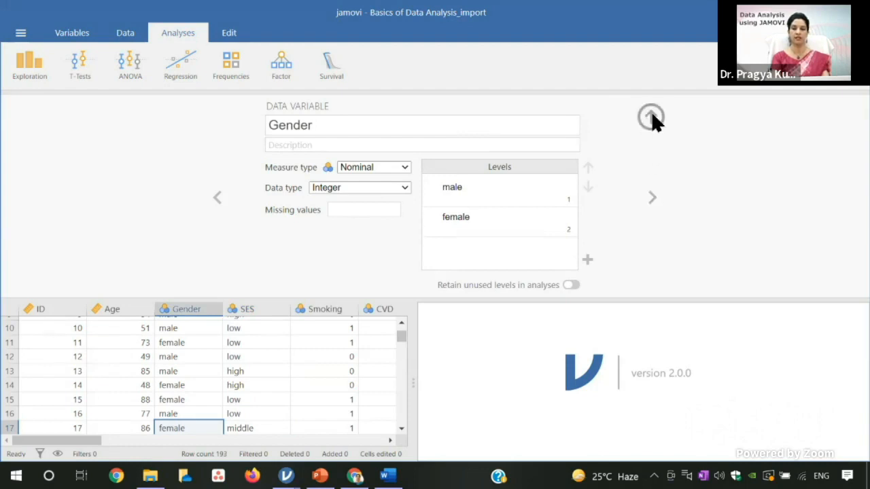
click(651, 118)
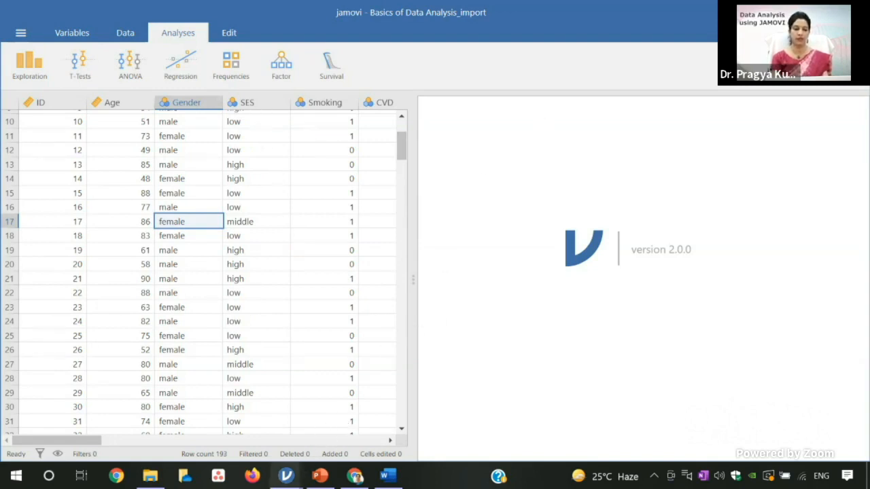
- Switch to the Basics of Data Analysis_final dataset and examine its labelled columns from Gender through to BMI
mouse_move(287, 476)
click(190, 425)
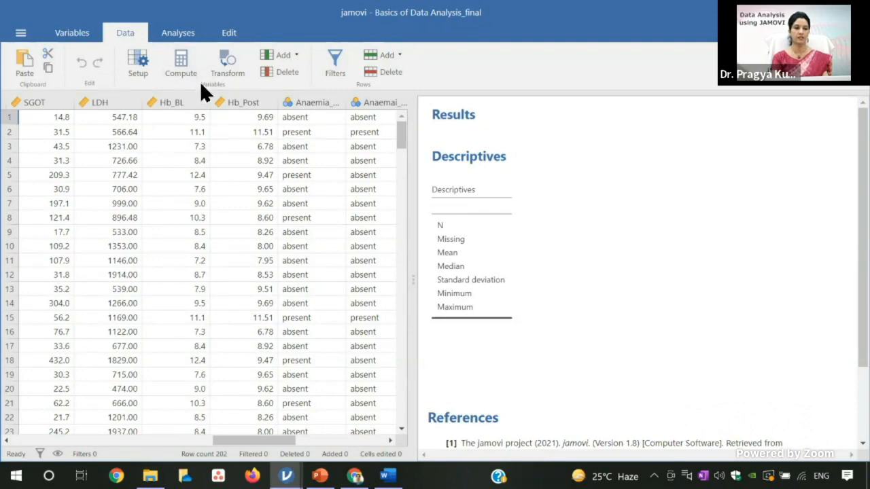
drag(226, 442, 23, 394)
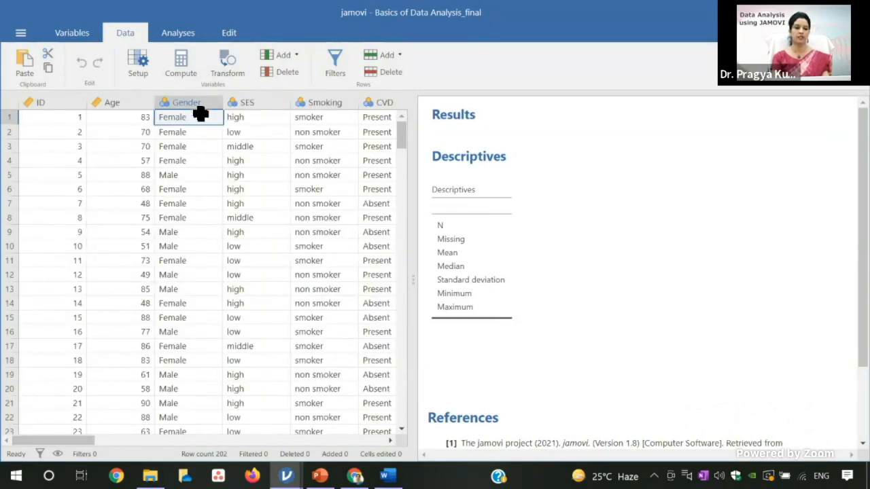
click(206, 104)
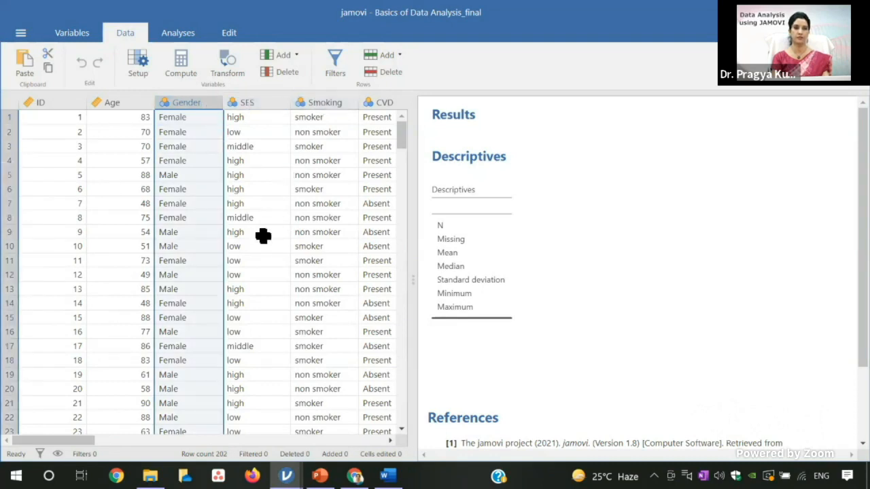
drag(89, 443, 123, 450)
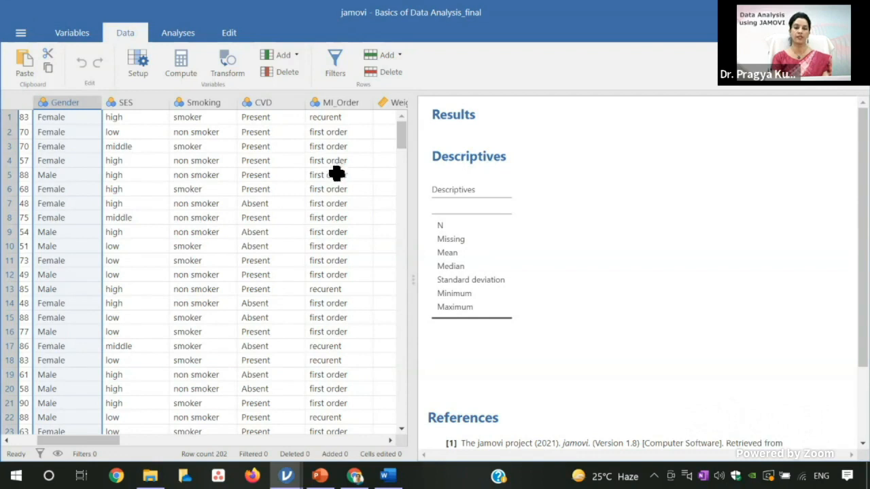
drag(115, 439, 163, 439)
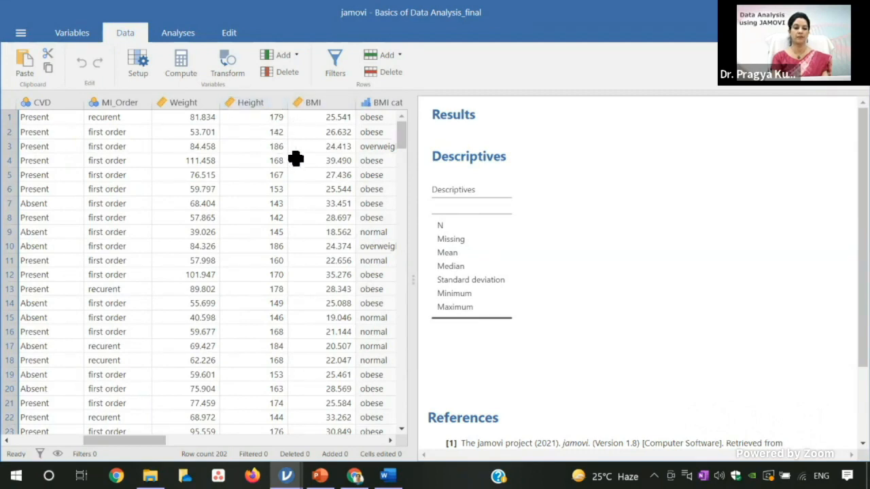
drag(130, 439, 102, 439)
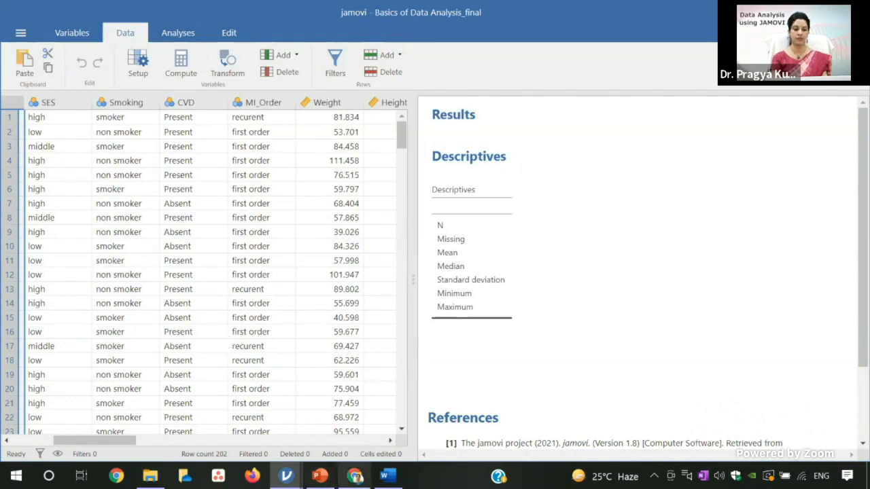
- Check the topic list slide in the Webinar_JAMOVI presentation in PowerPoint and return to Basics of Data Analysis_final in jamovi
mouse_move(319, 476)
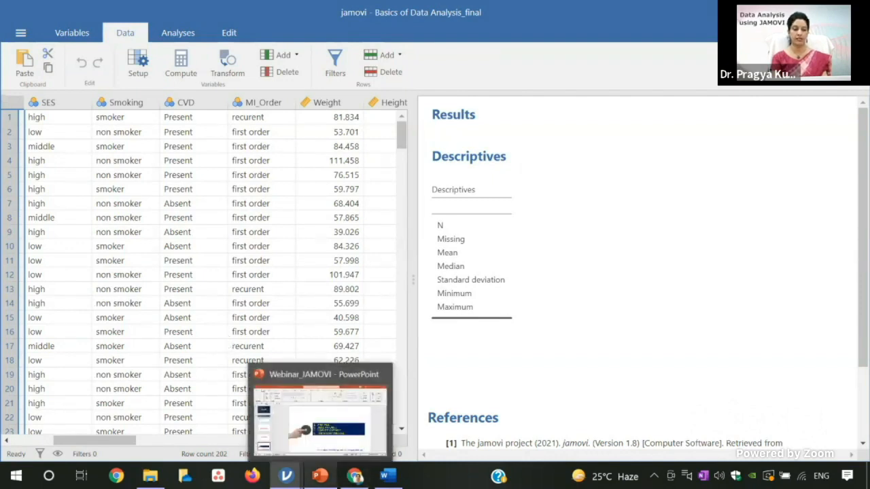
click(344, 423)
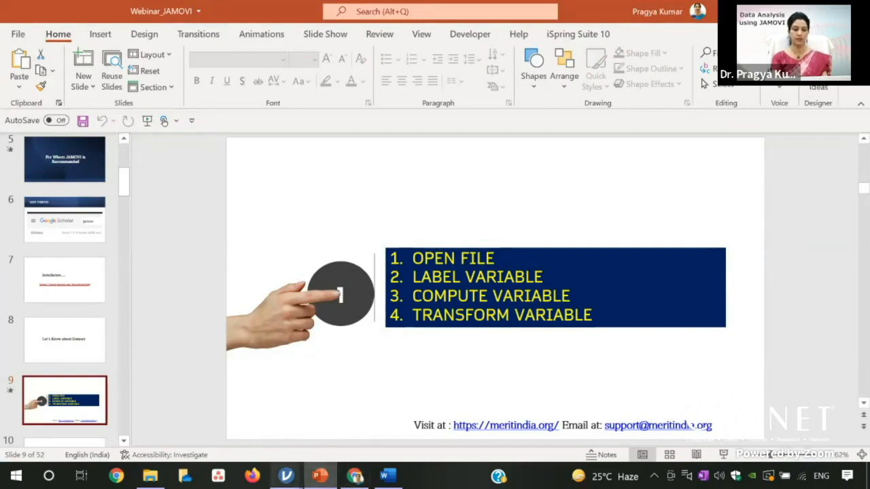
mouse_move(286, 475)
click(180, 417)
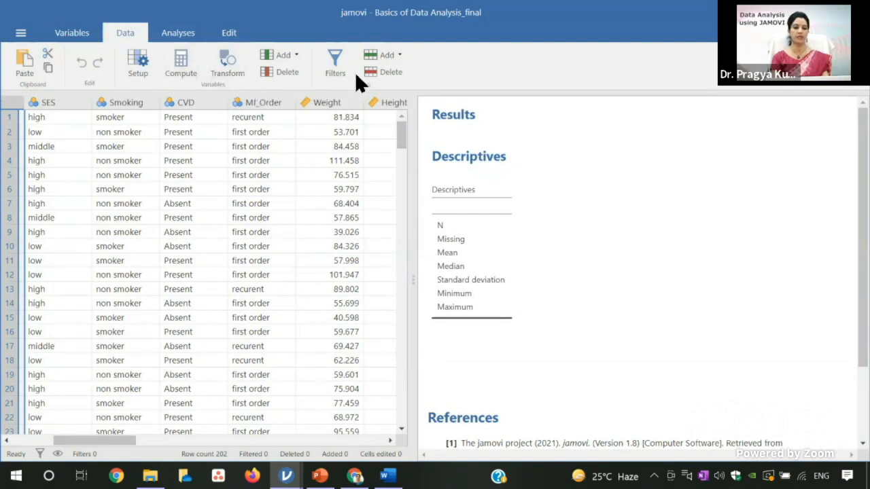
- Insert a computed variable after the Gender column and name it BMI
click(182, 66)
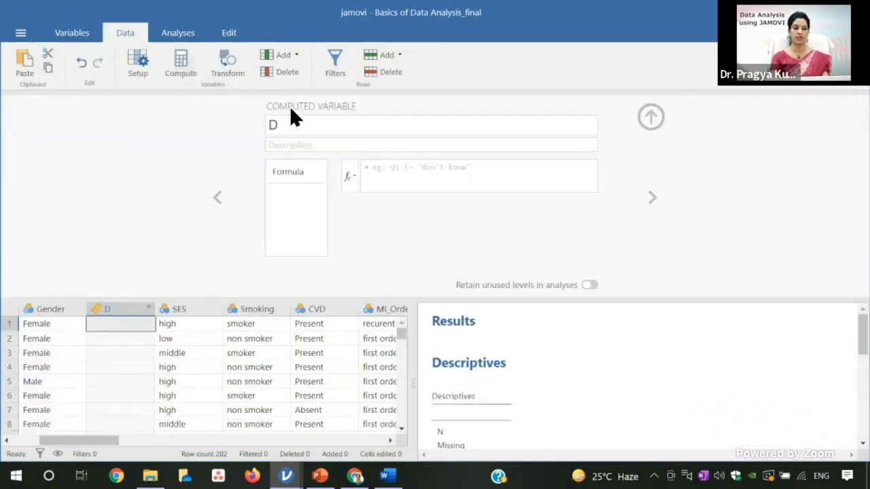
click(289, 127)
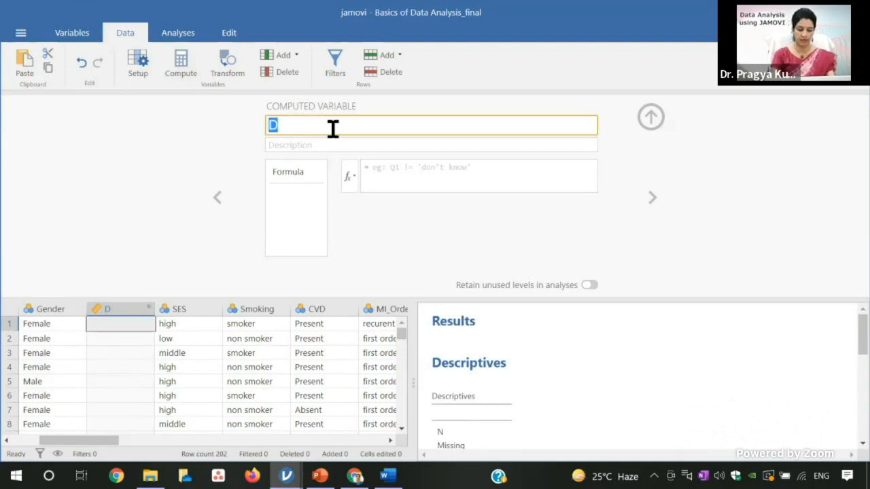
text(BMI)
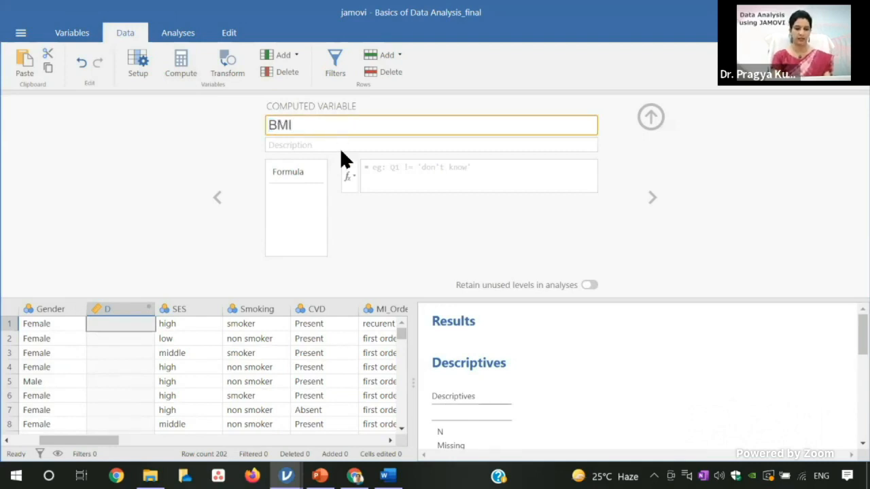
key(Tab)
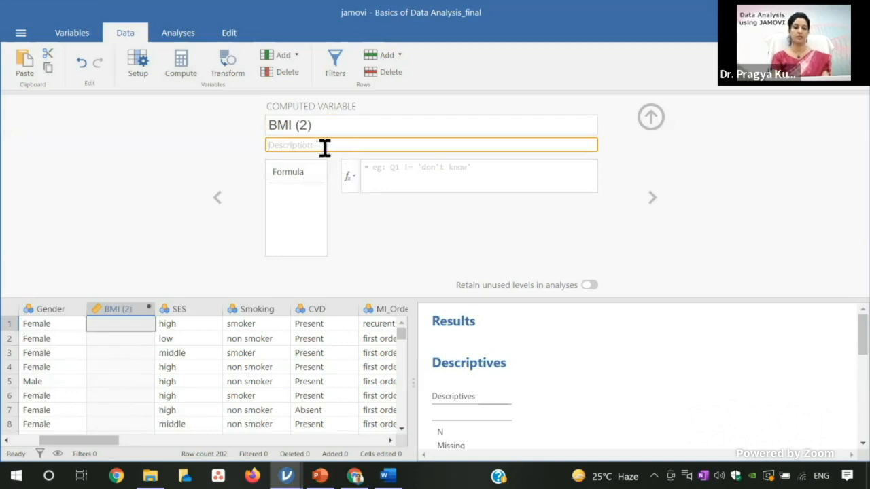
- Browse the available functions and variables for the new computed variable and start its formula with Weight
click(351, 170)
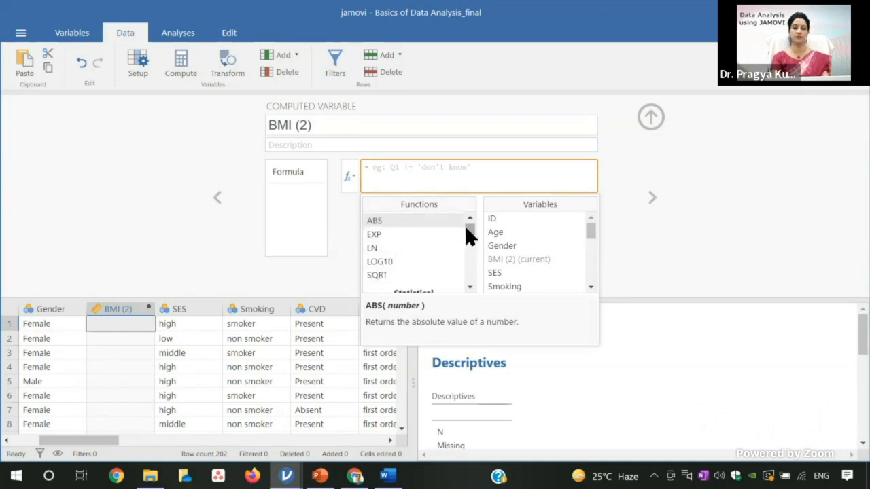
scroll(468, 236, down, 1)
drag(471, 234, 469, 269)
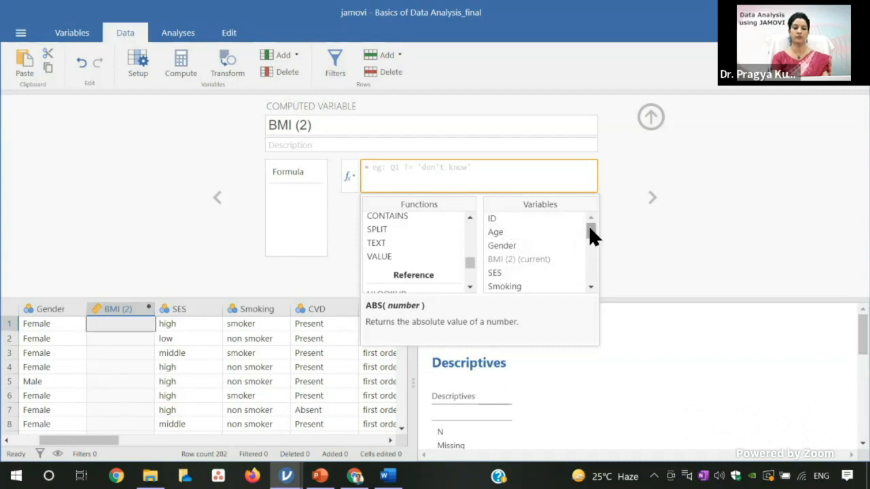
drag(590, 229, 591, 247)
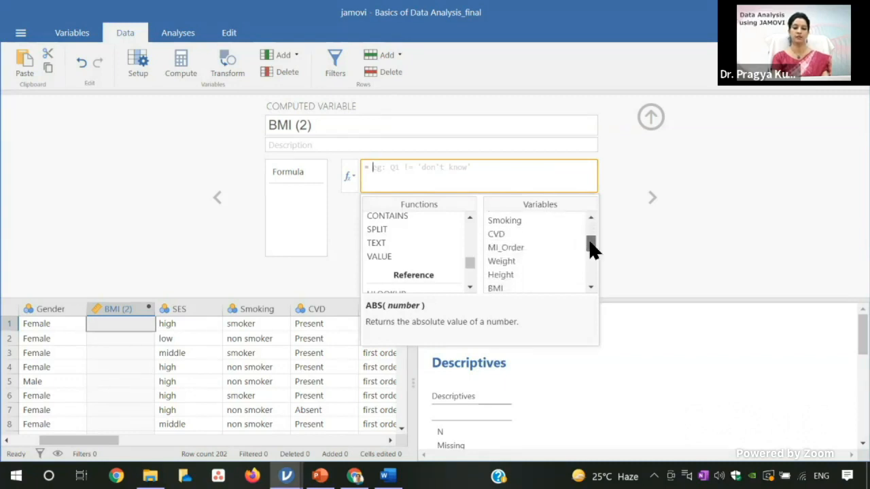
double_click(520, 262)
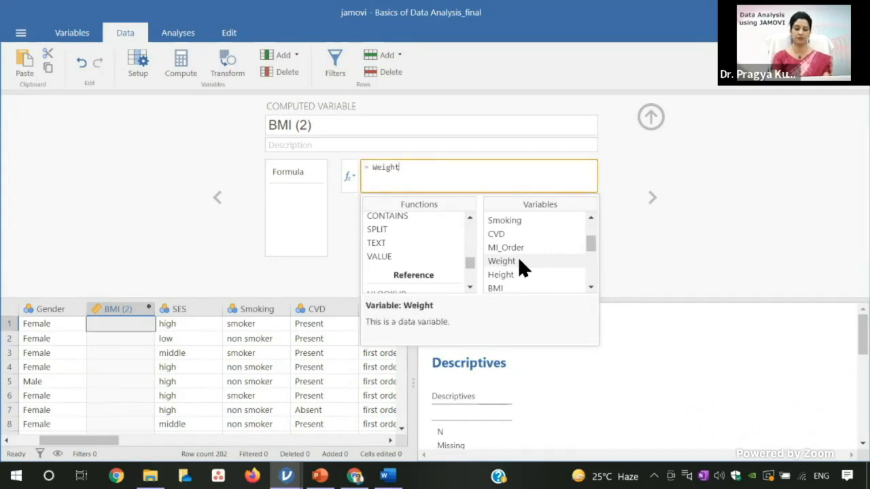
- Complete the computed BMI variable's formula as Weight/(Height*Height*.0001), apply it and close the variable editor
text(/)
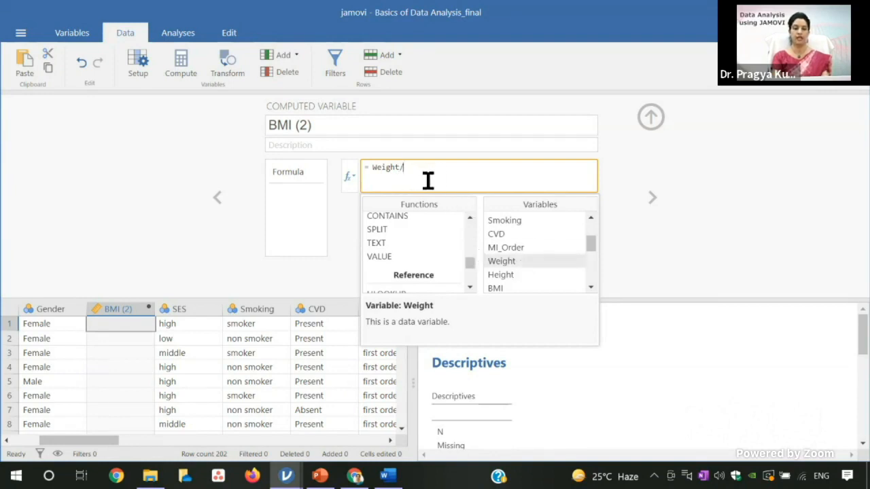
text(()
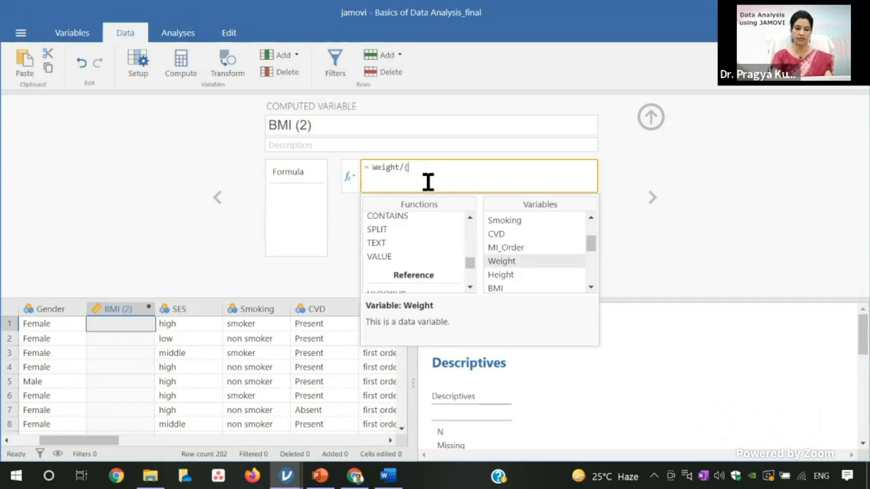
text())
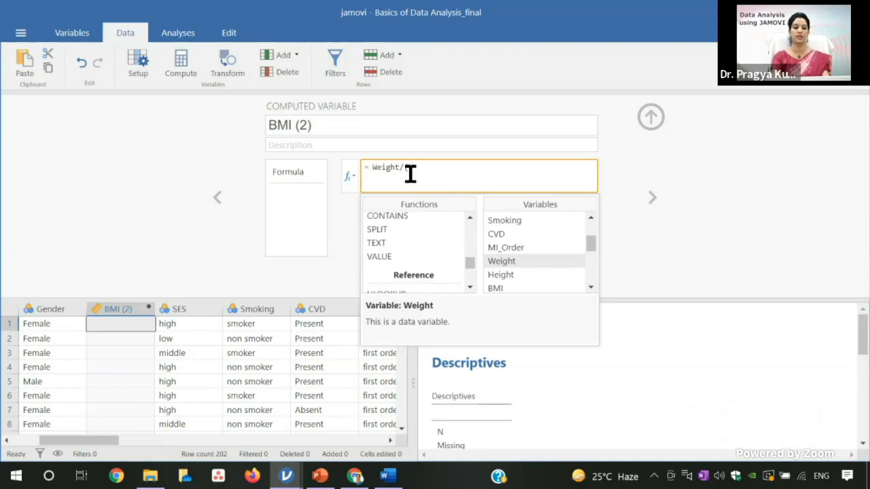
click(412, 175)
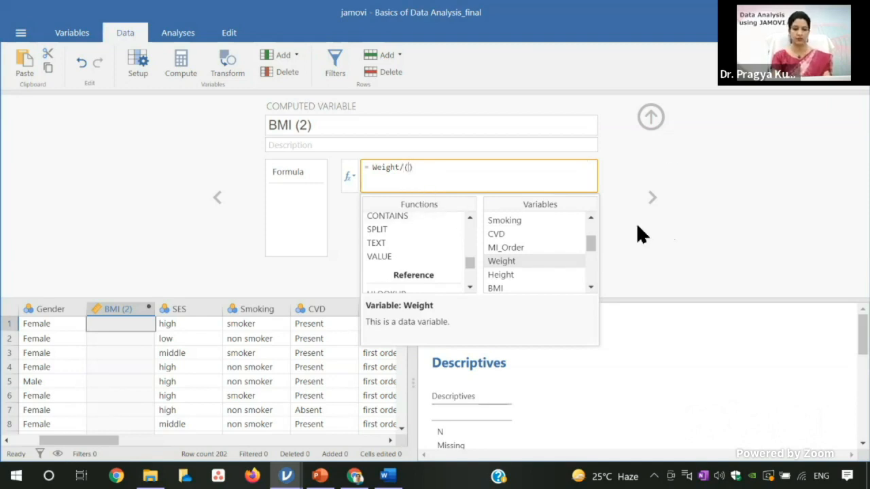
double_click(508, 275)
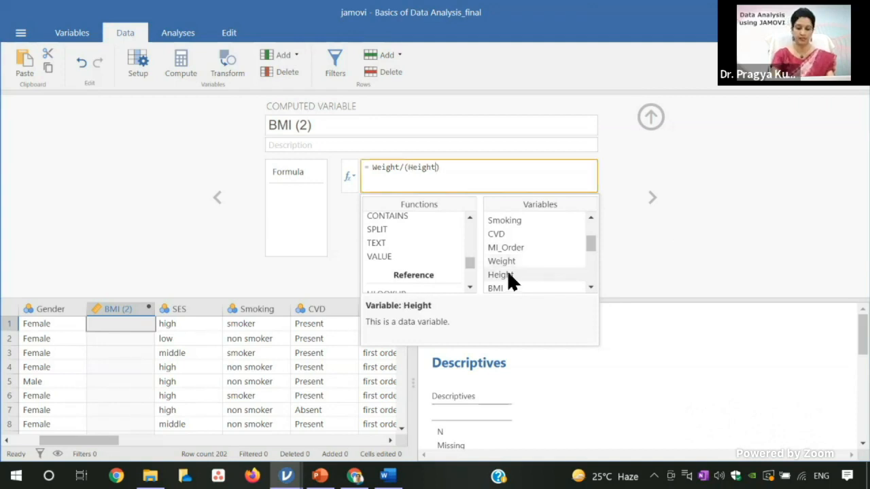
text(^)
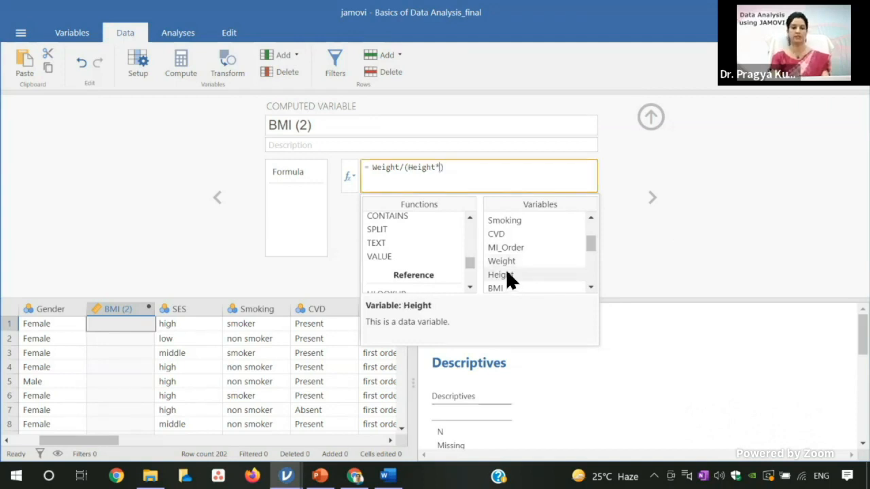
double_click(507, 273)
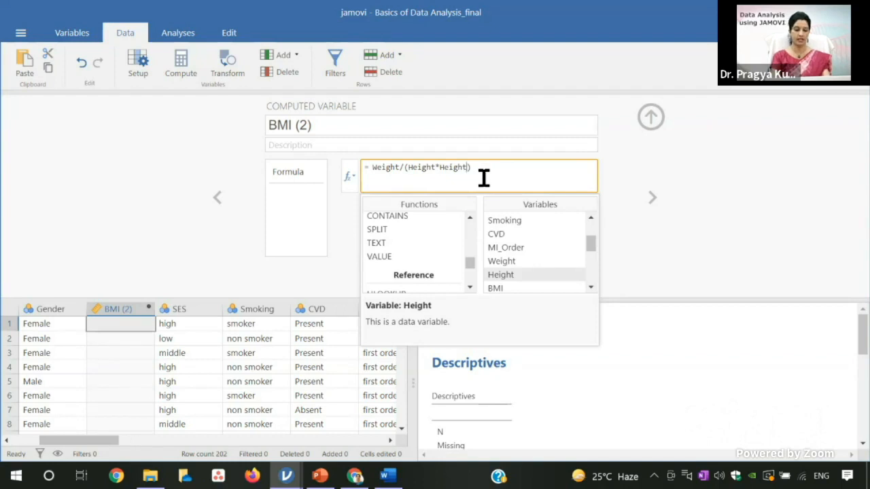
text(*)
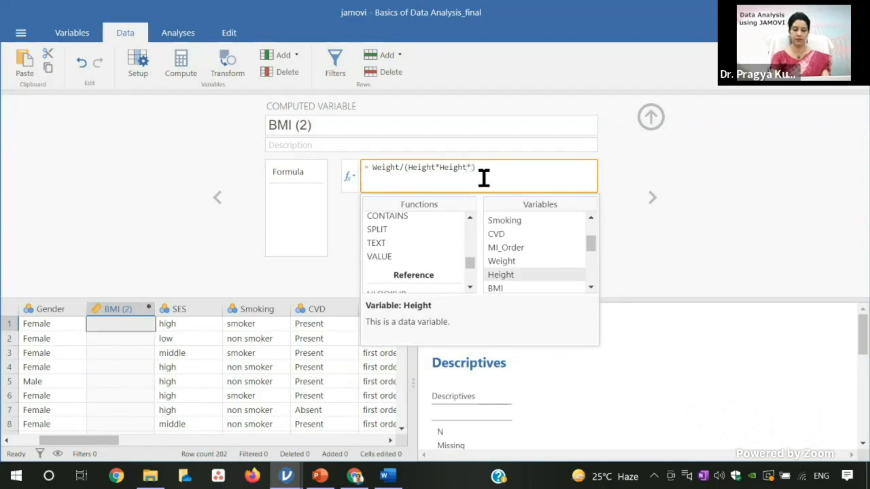
text(.0001)
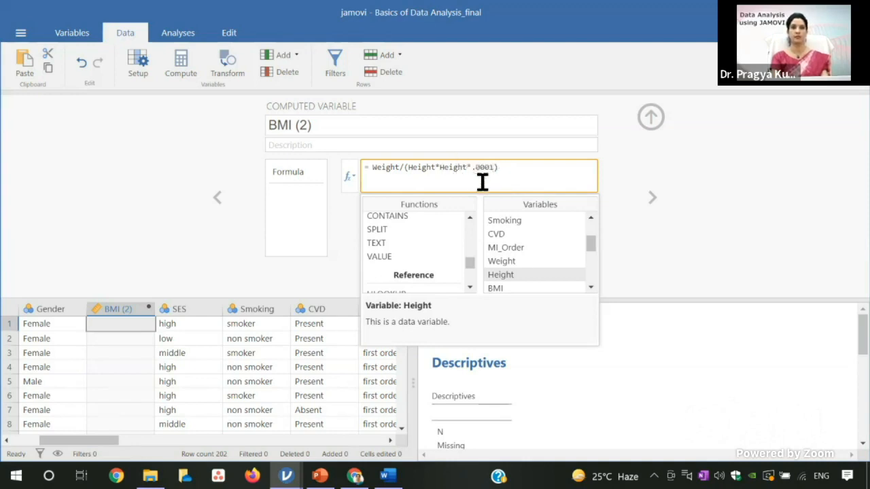
click(650, 228)
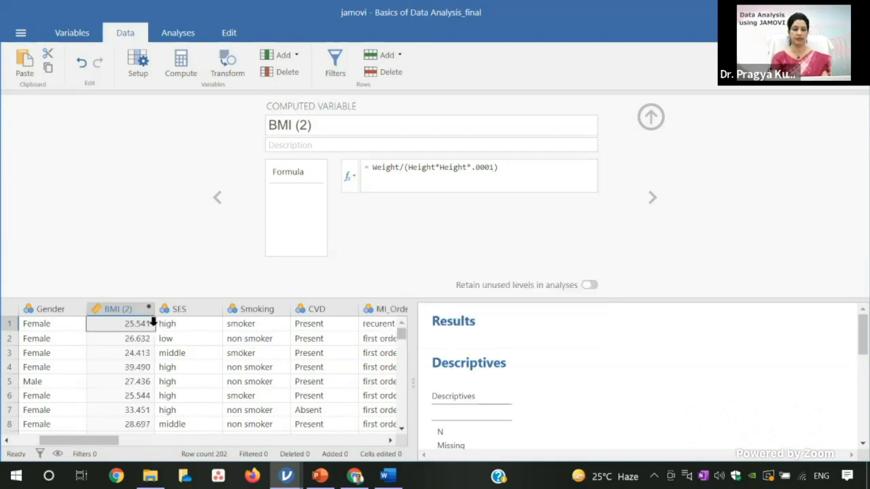
click(651, 118)
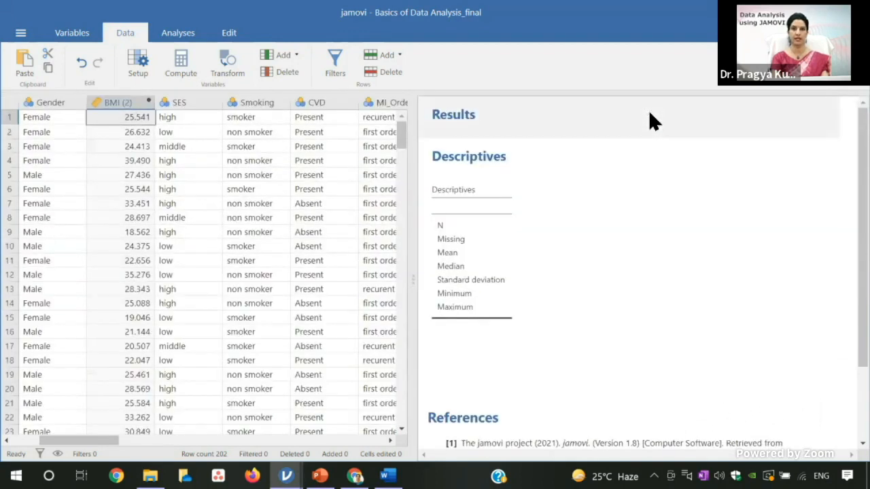
- Examine the computed BMI values row by row in the first rows of the new column
click(140, 134)
key(Down)
key(Down)
key(Down)
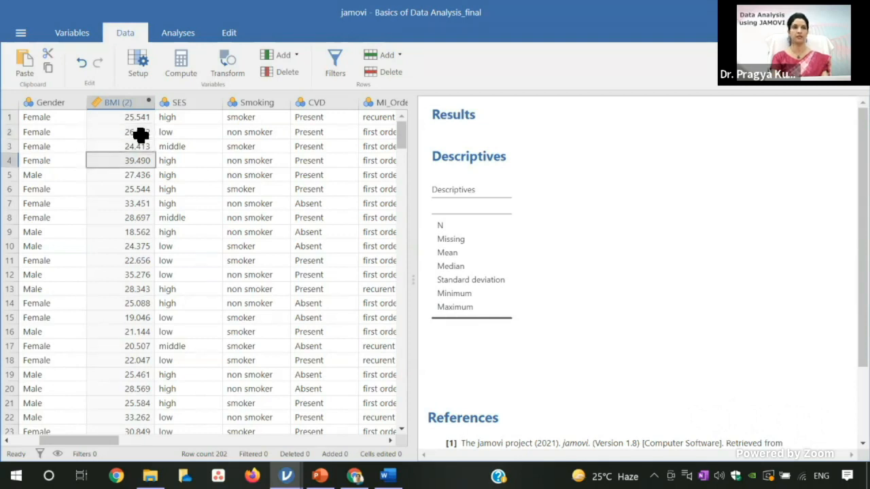
key(Down)
key(Down)
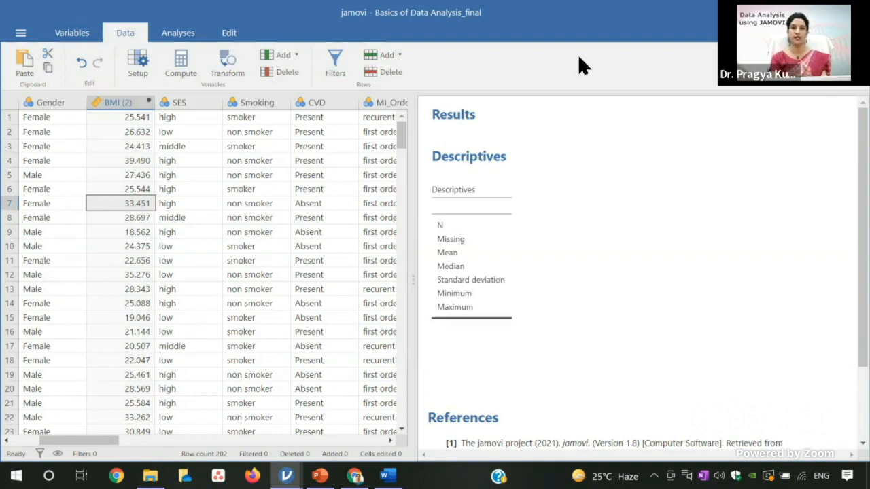
- Add a transformed variable based on the computed BMI (2) column, name it BMI cat, and create a new transform for it
click(229, 61)
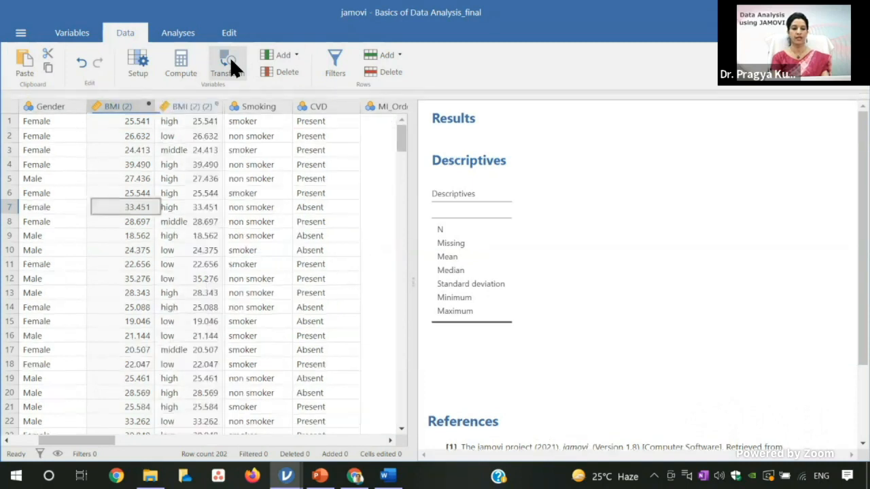
click(369, 130)
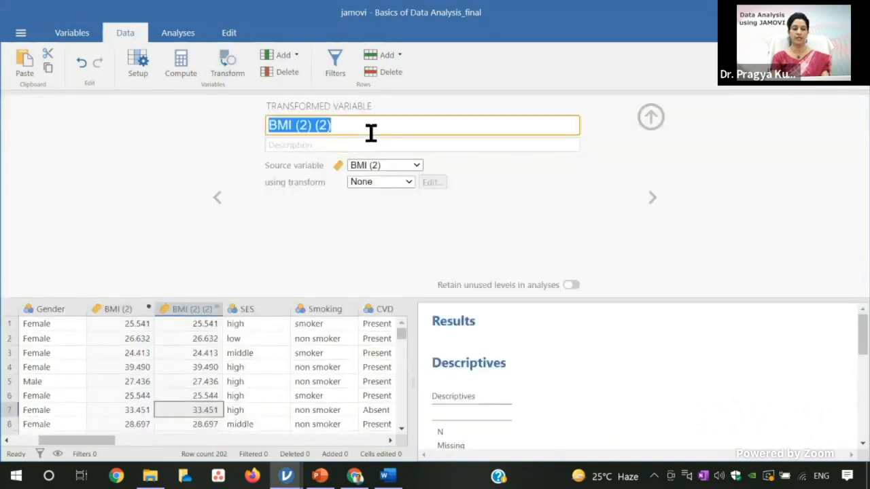
click(346, 129)
drag(297, 126, 338, 129)
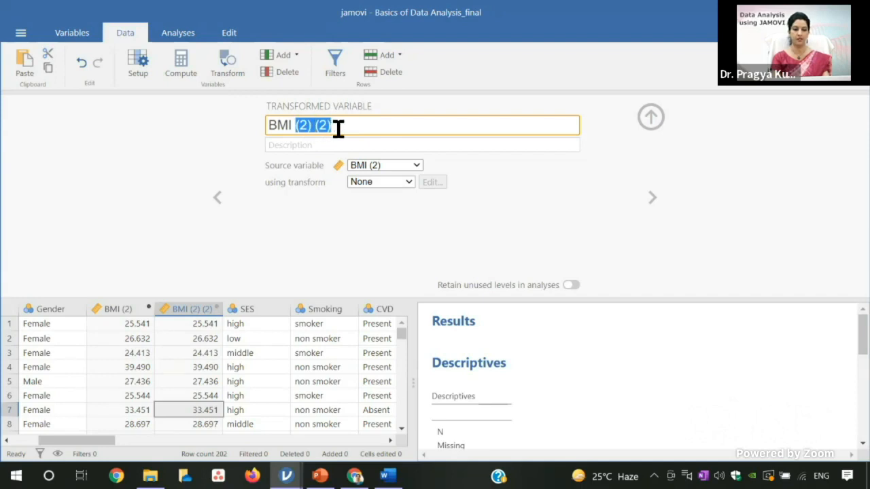
text(cat)
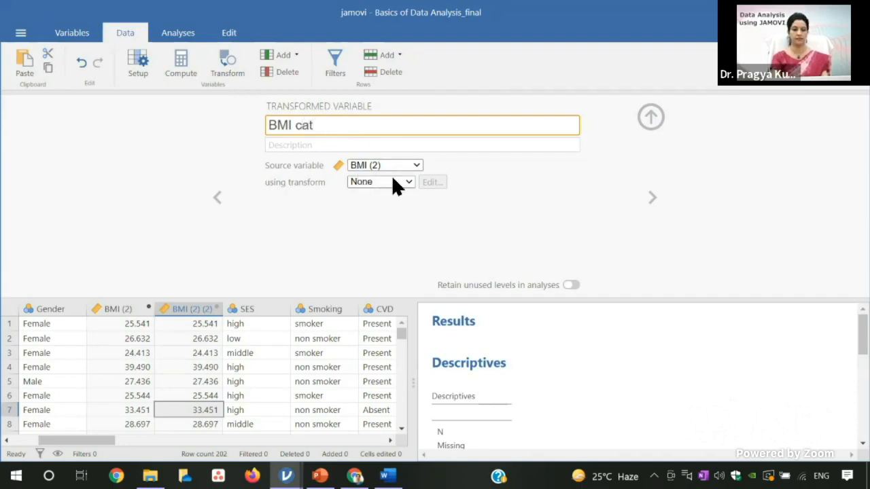
click(408, 181)
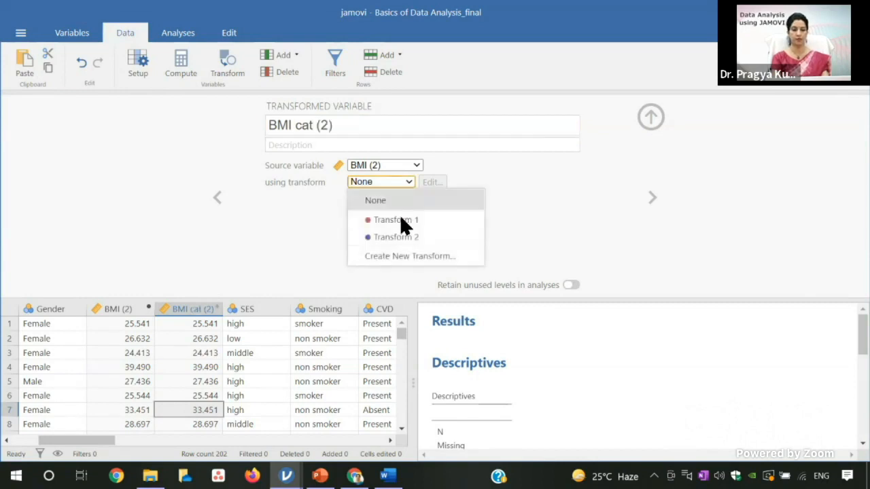
click(401, 257)
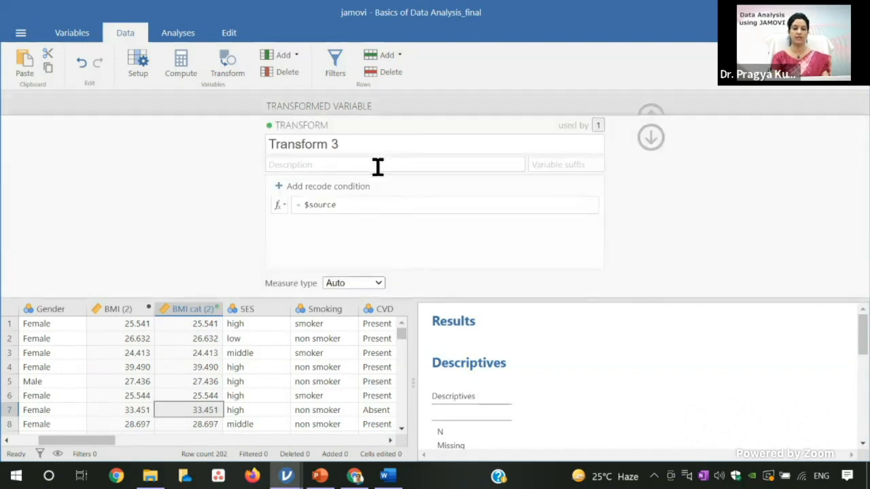
- Add a recode condition to the new transform that matches source values greater than 25
click(341, 183)
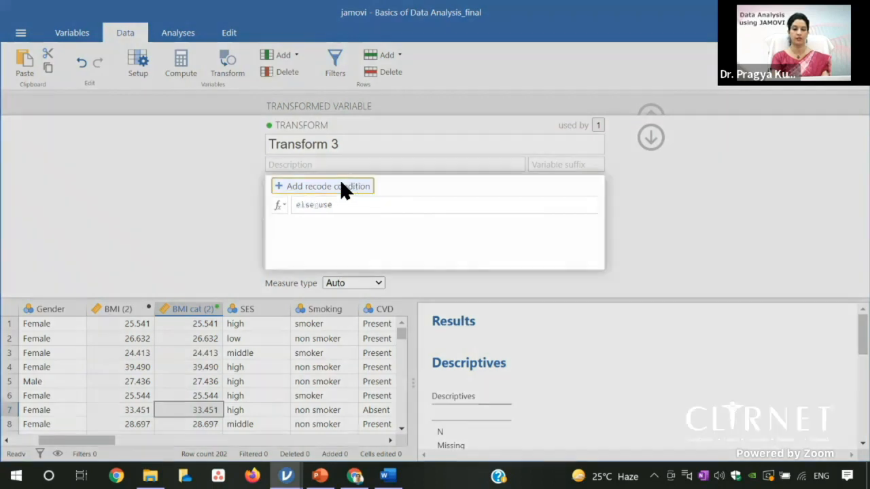
click(341, 205)
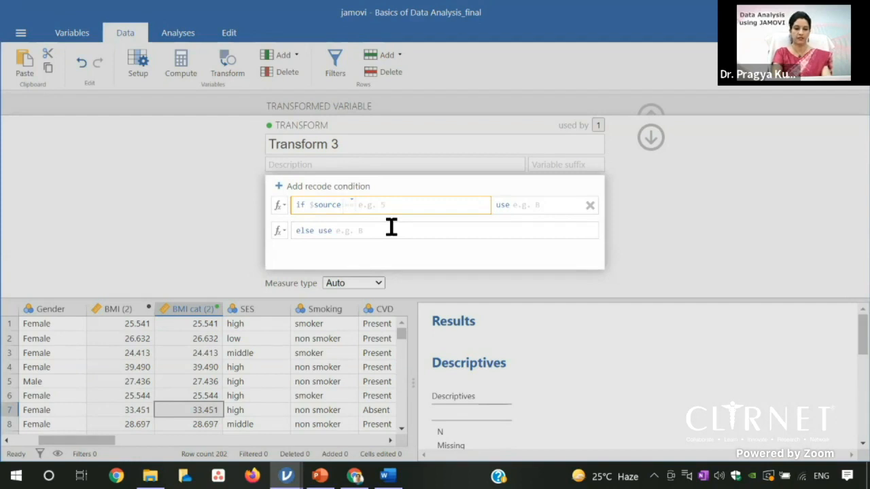
click(283, 204)
click(283, 204)
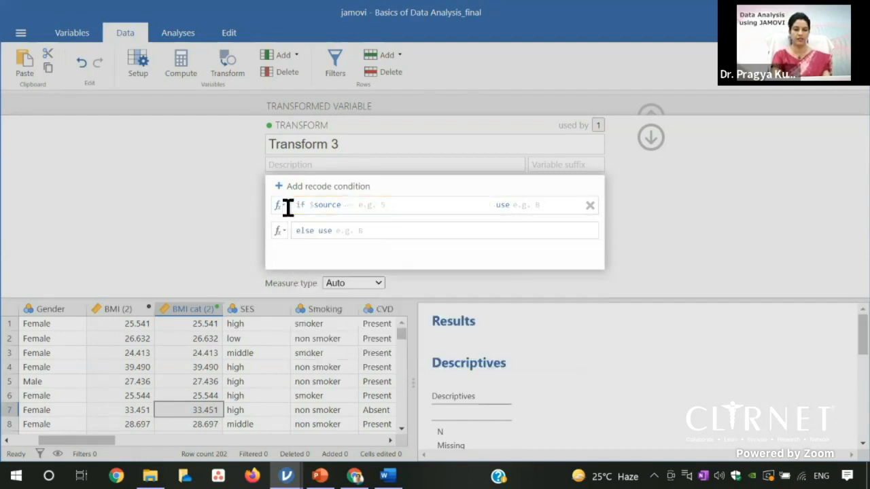
click(365, 208)
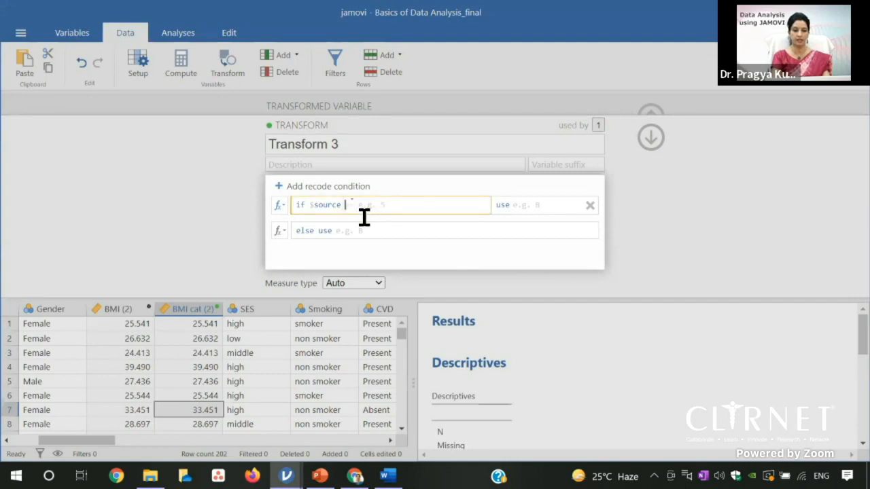
click(349, 200)
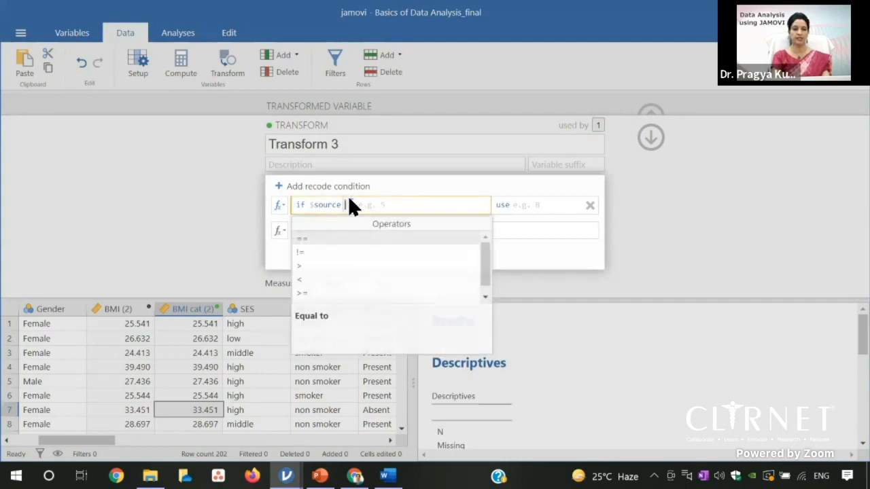
click(301, 264)
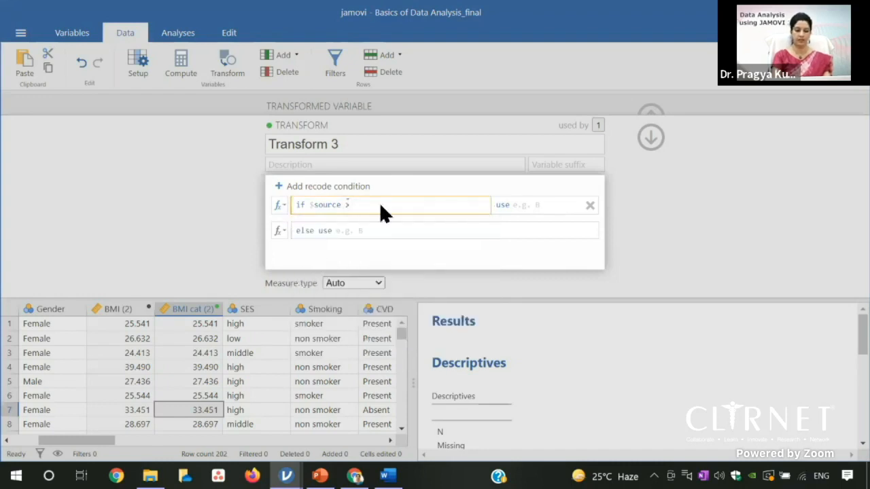
text(25)
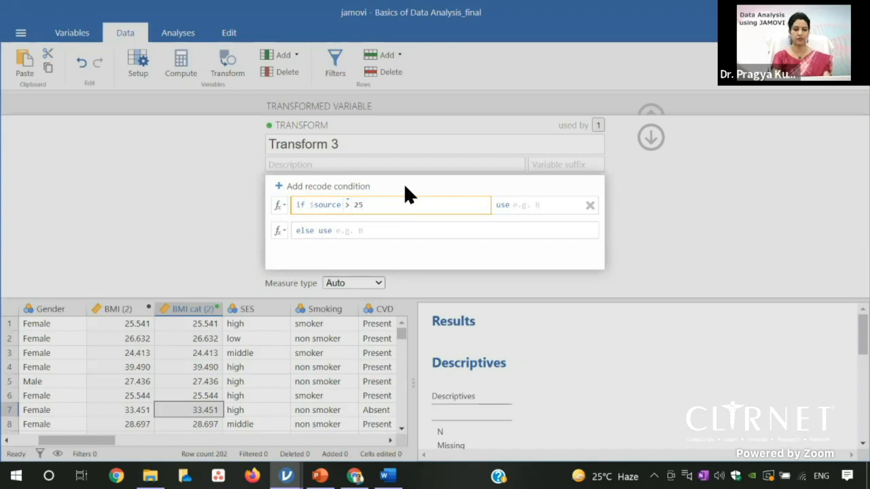
- Set the result of the greater-than-25 condition to the text value 'obese' in single quotes
click(514, 209)
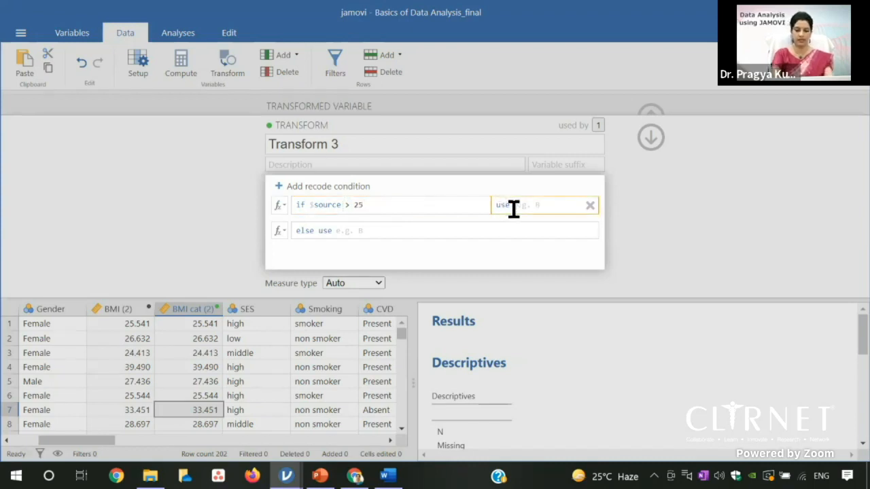
text(obese)
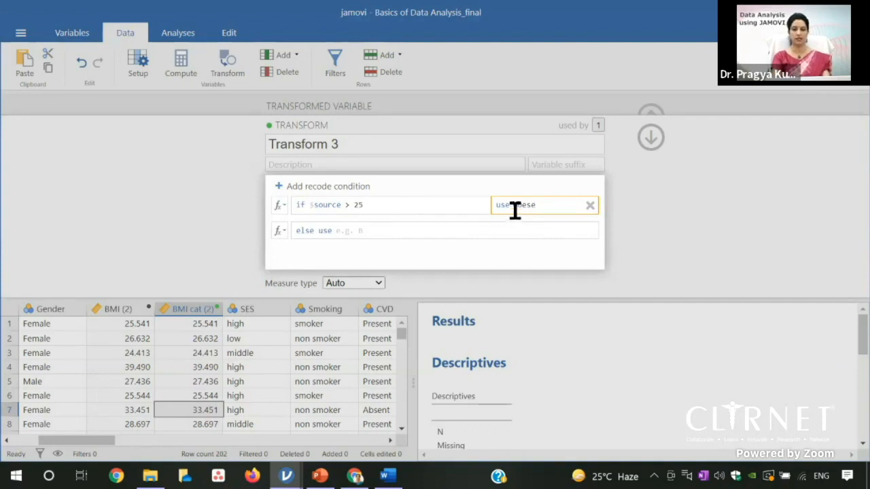
key(Home)
text(")
key(BackSpace)
text(')
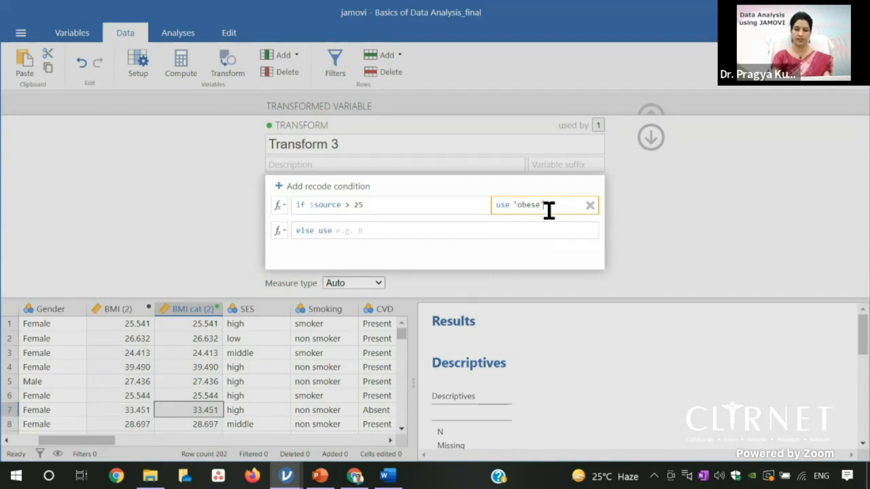
- Add a second recode condition to the transform that matches source values less than 18.5
click(539, 233)
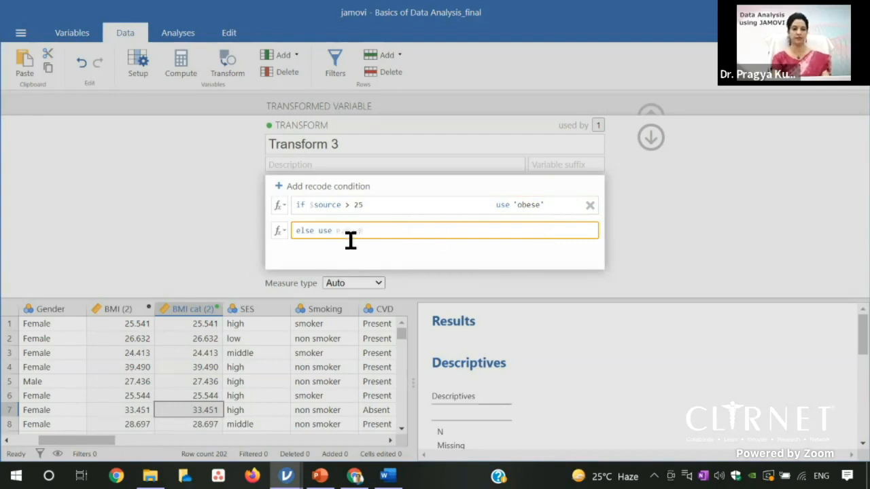
click(408, 207)
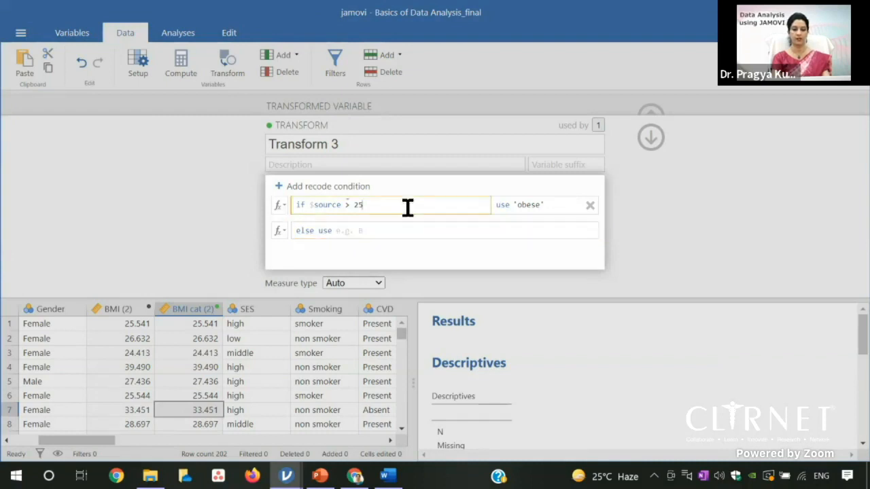
click(305, 189)
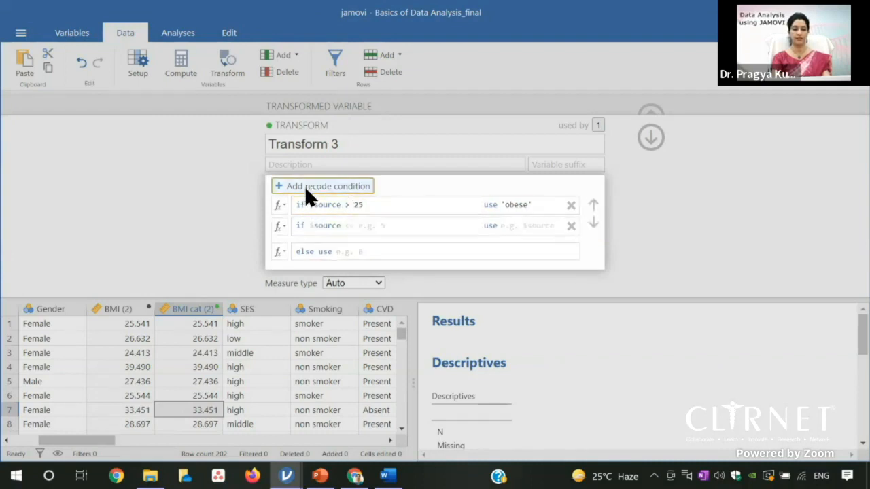
click(373, 229)
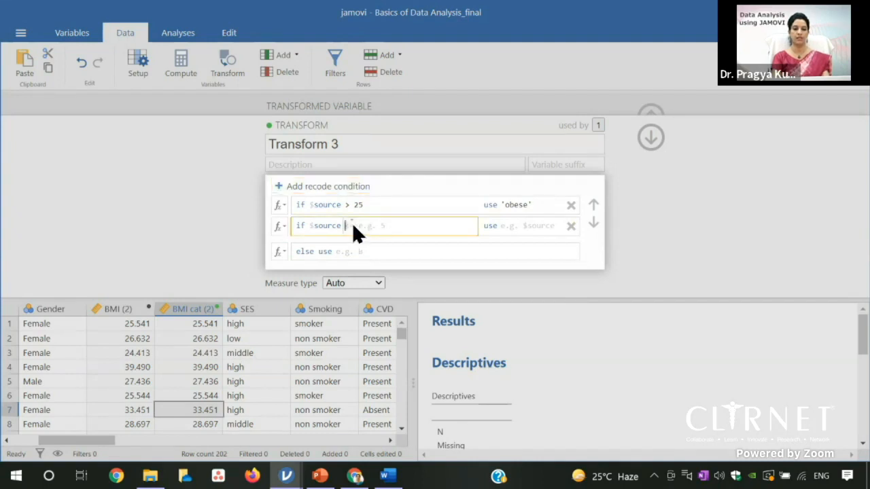
click(352, 225)
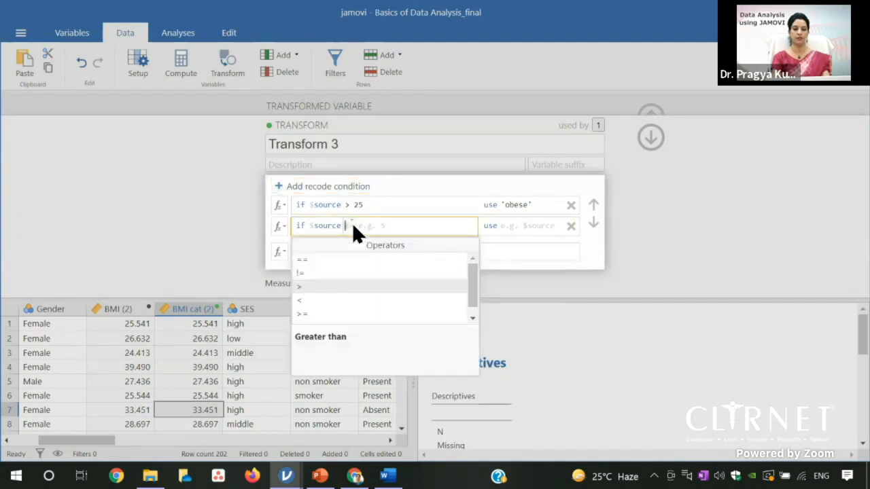
click(314, 300)
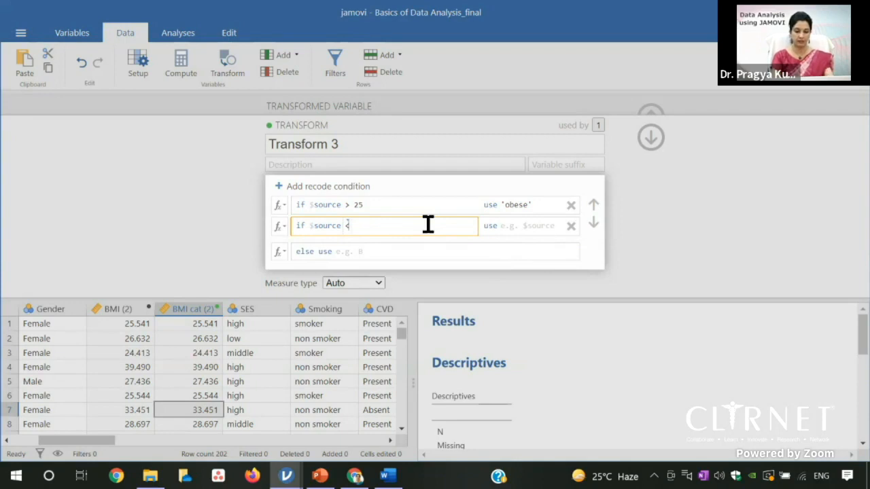
text(18.5)
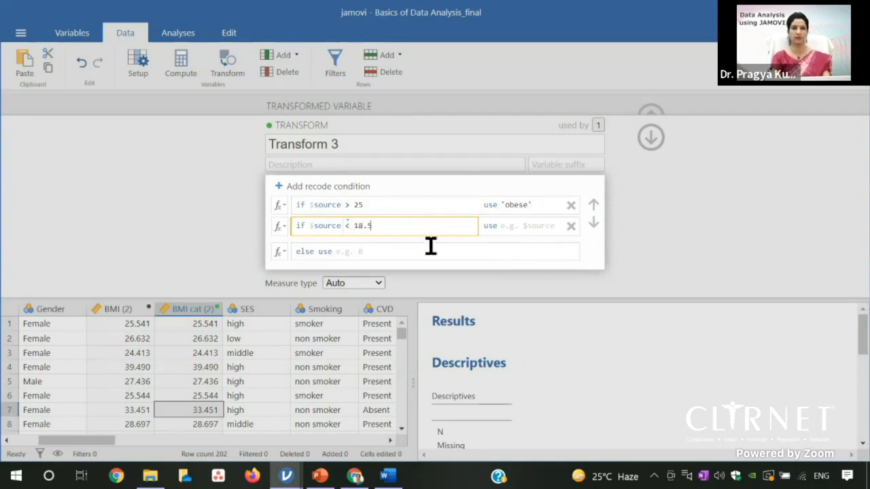
- Set the result of the less-than-18.5 condition to the text value 'underweight' in single quotes, and close the transform editor
click(538, 228)
text(')
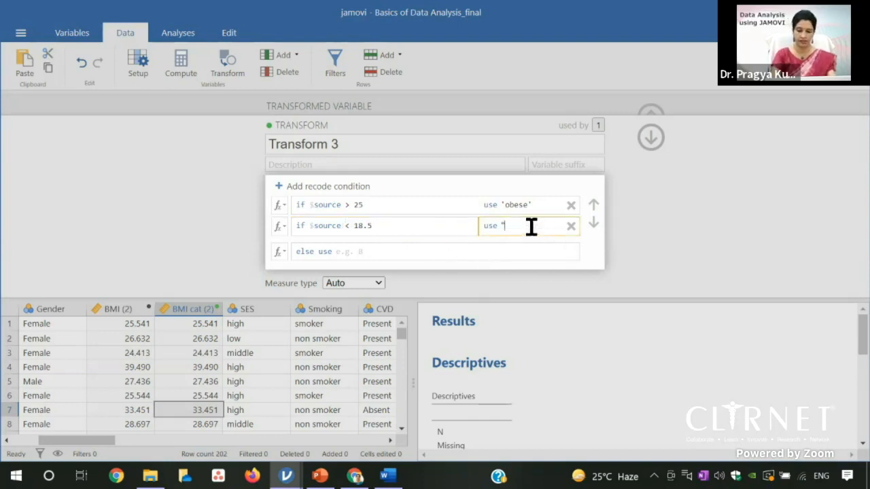
text(underw)
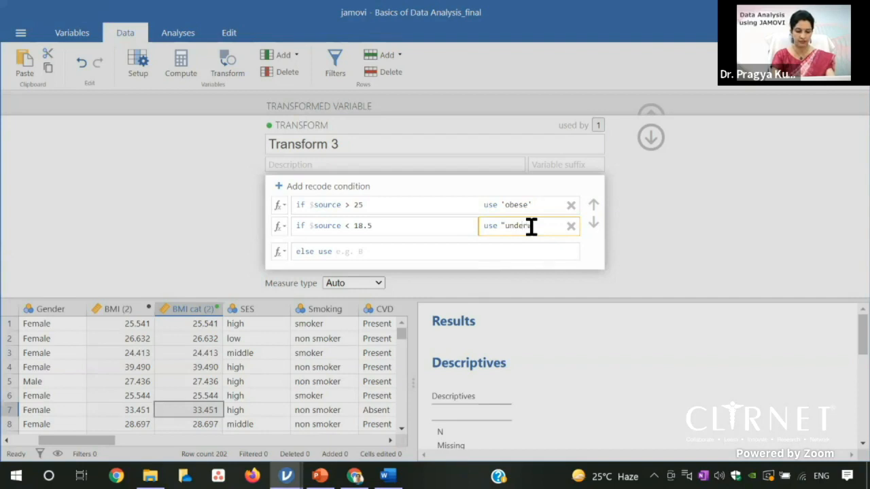
text(eight)
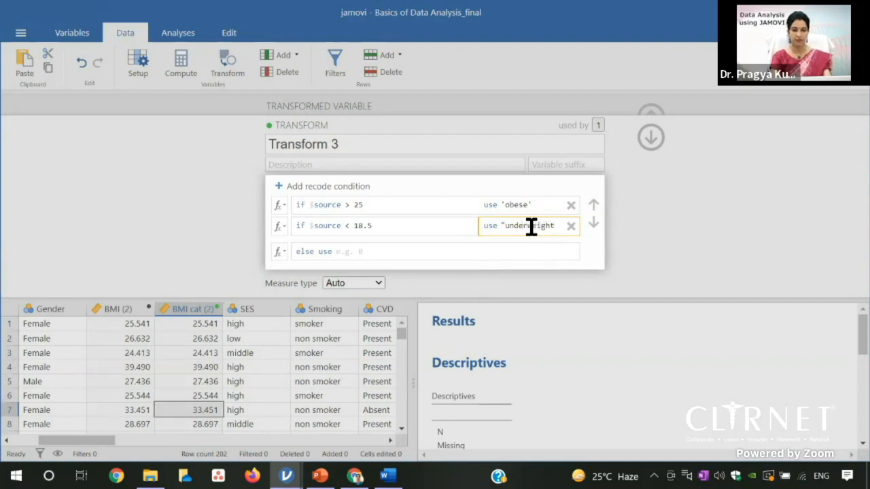
text(')
key(BackSpace)
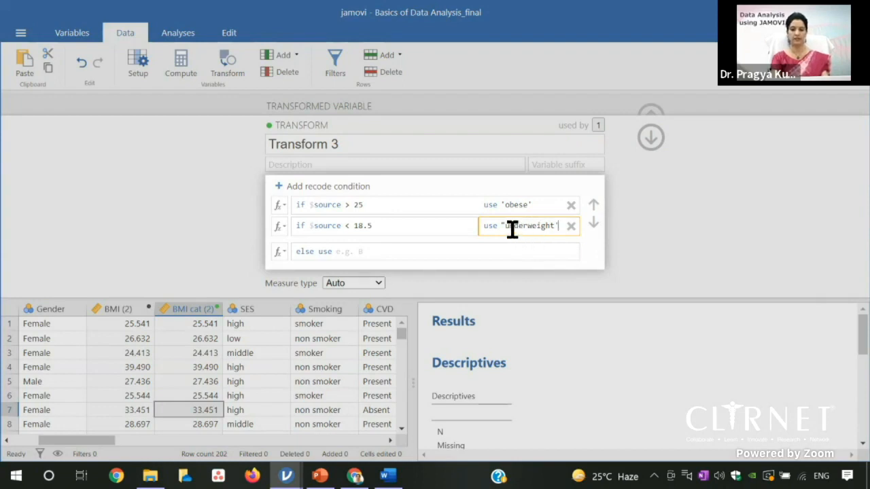
click(505, 226)
key(BackSpace)
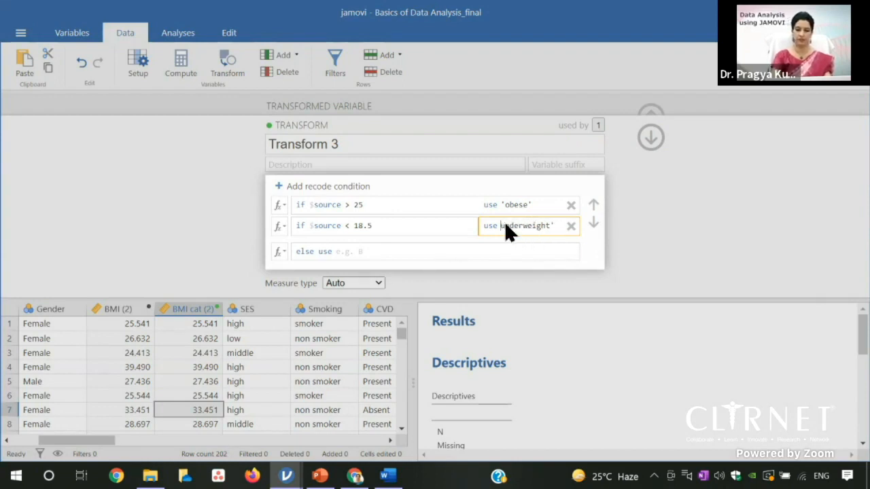
text(')
click(603, 256)
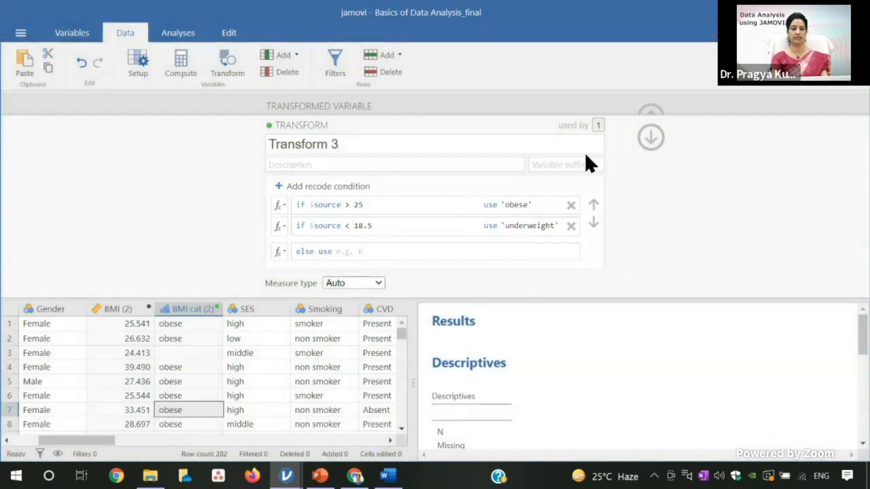
click(653, 139)
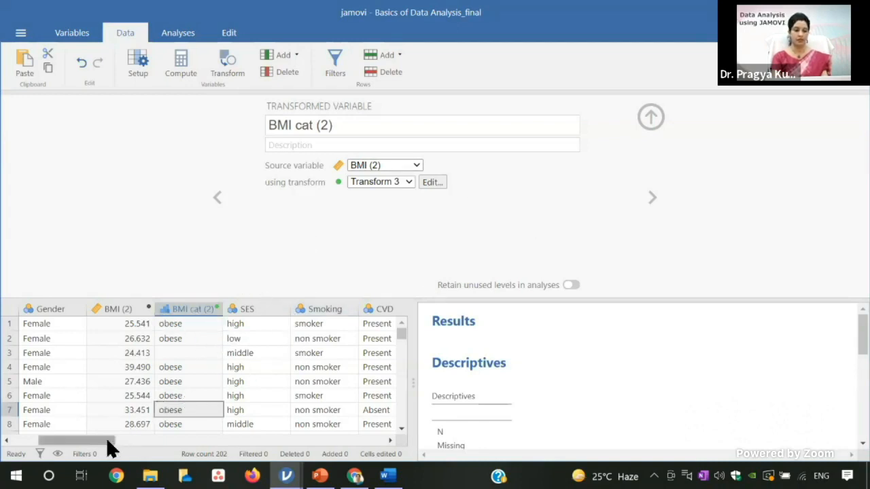
- Switch to the Webinar_JAMOVI PowerPoint slide show and advance past the Descriptive Statistics slide to the frequency table quiz
mouse_move(319, 476)
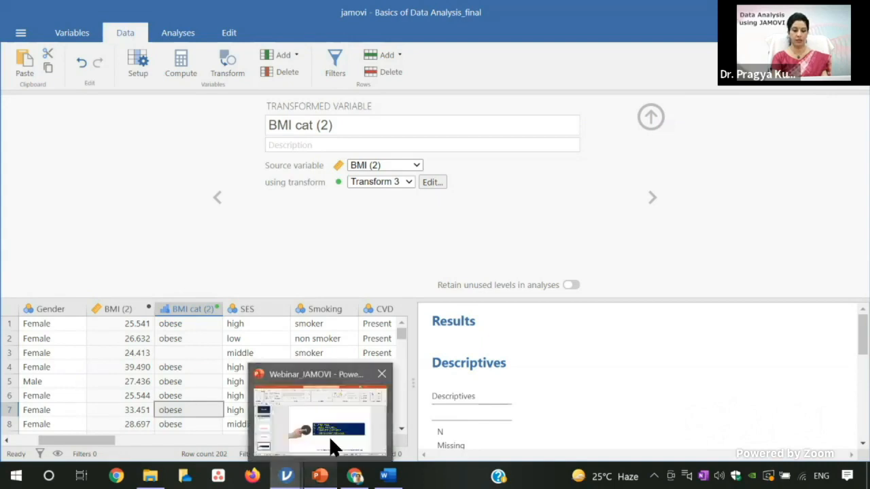
click(333, 444)
click(725, 455)
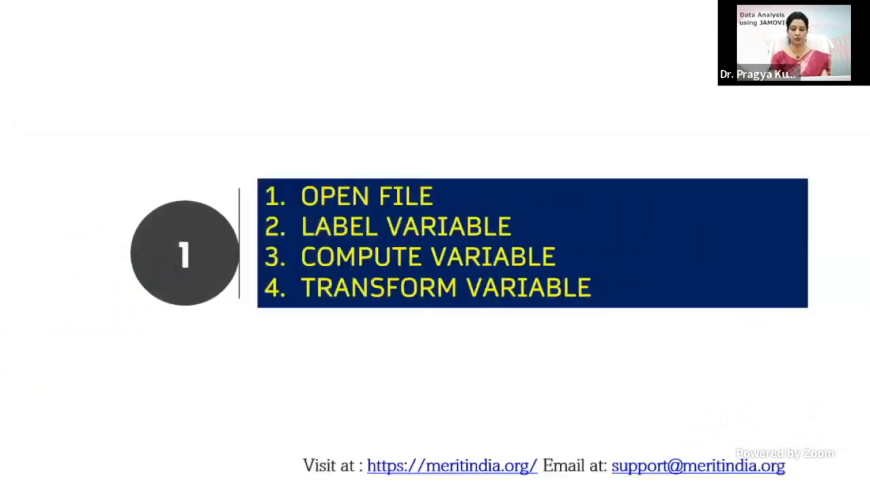
key(Right)
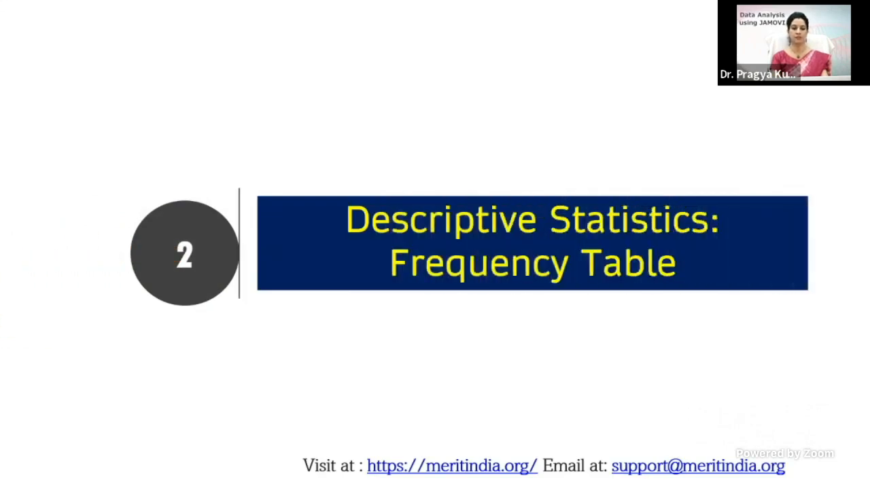
key(Right)
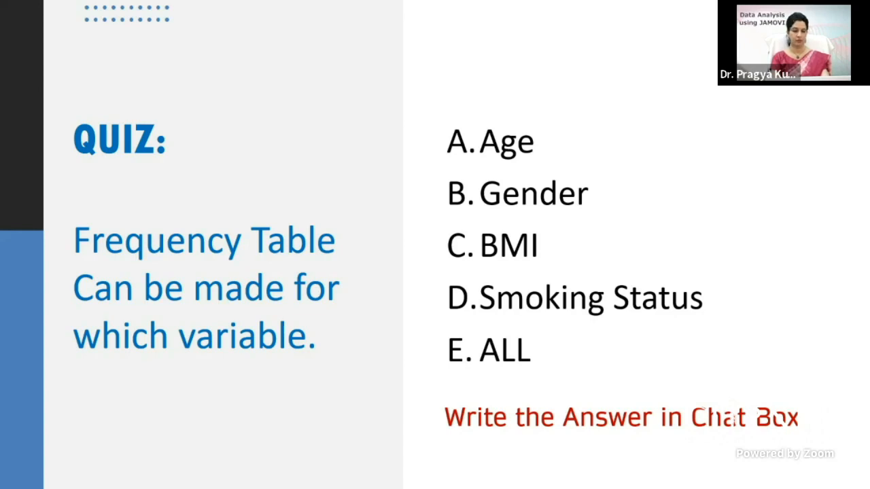
- Switch back to the Basics of Data Analysis_final window in jamovi and close the BMI cat (2) variable editor
key(super+Tab)
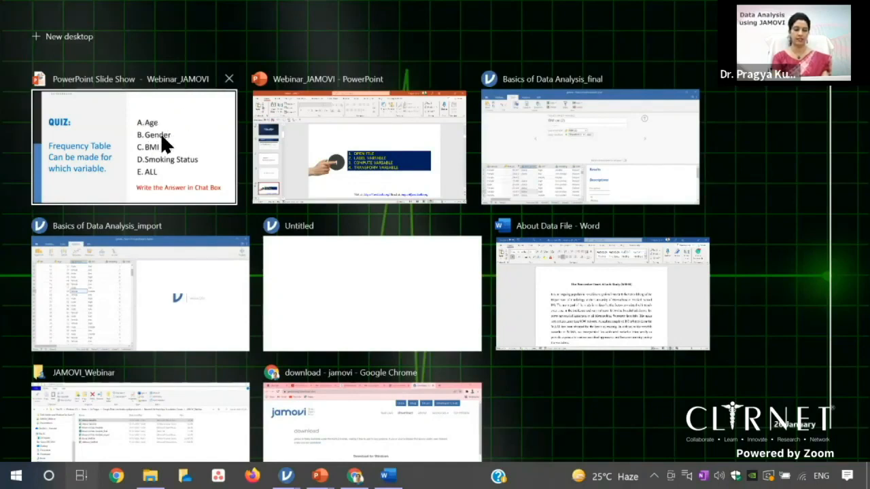
click(86, 299)
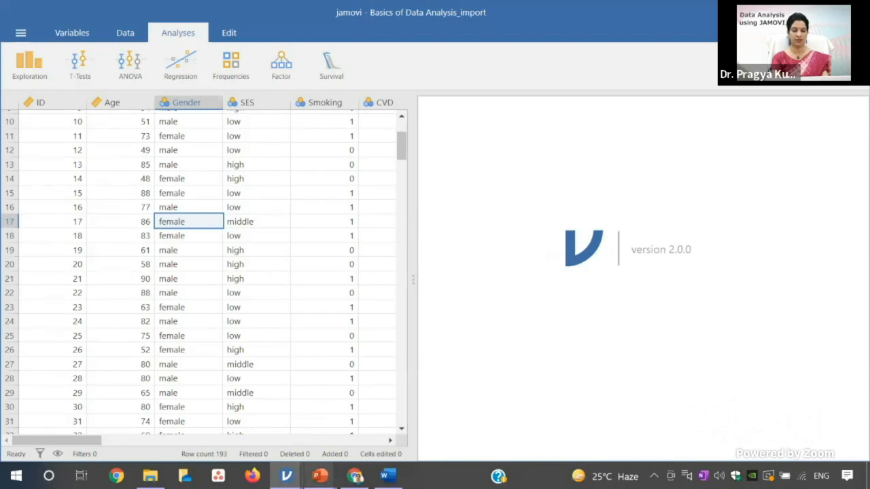
mouse_move(286, 476)
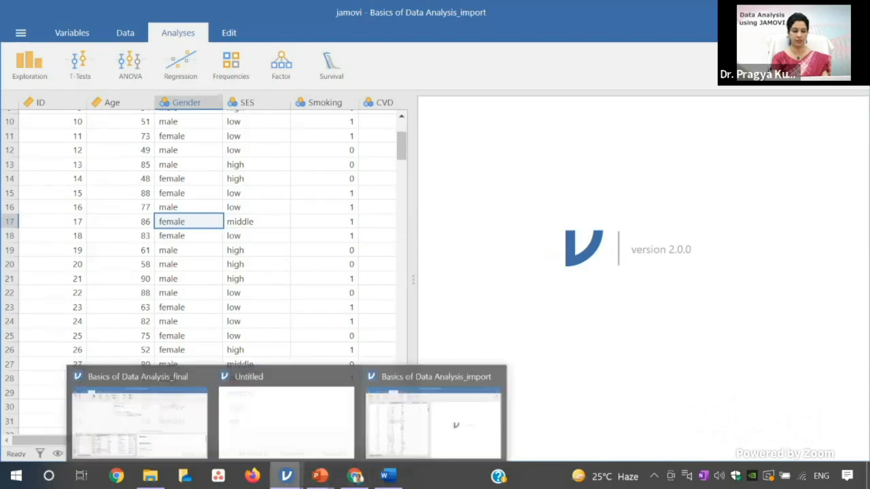
click(459, 402)
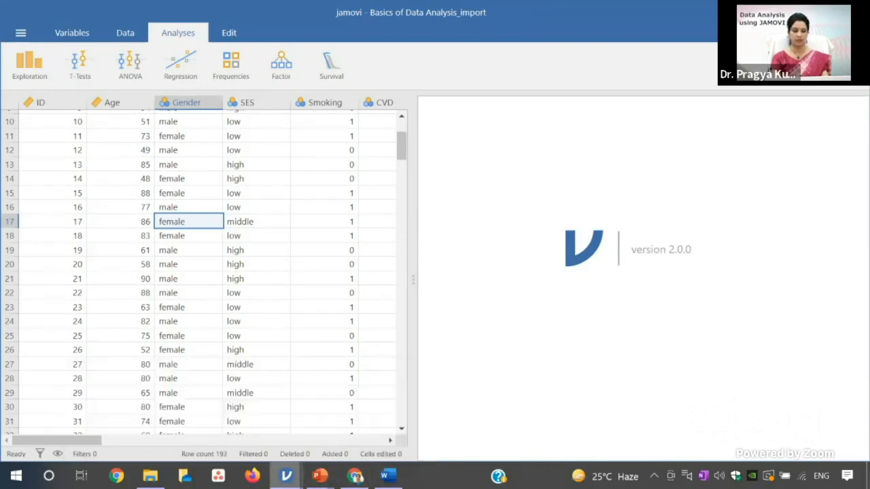
click(135, 417)
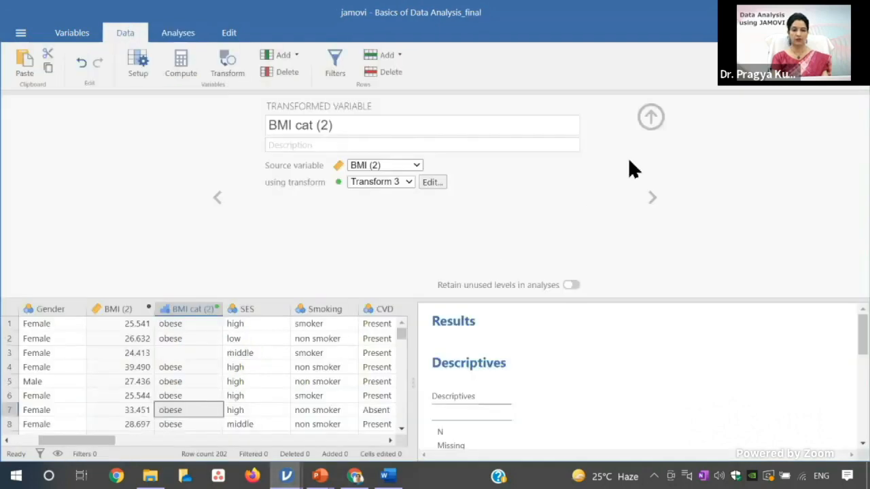
click(651, 119)
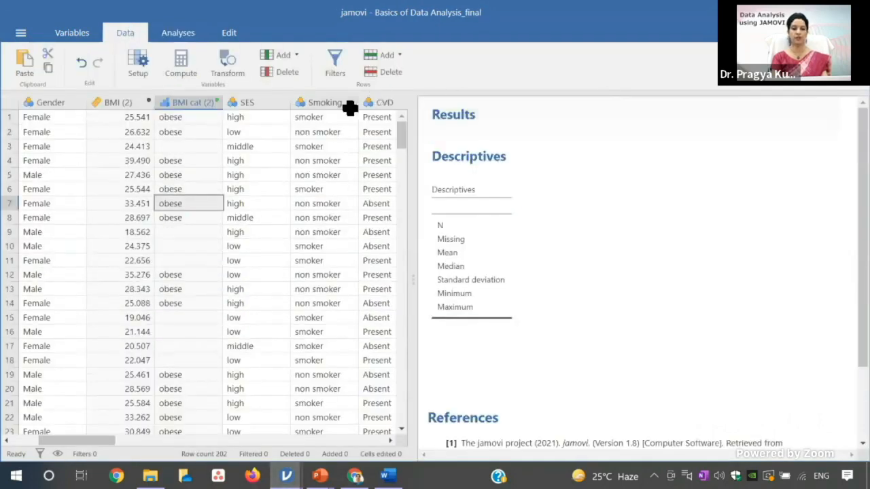
- Start a new Descriptives analysis on the dataset
click(169, 35)
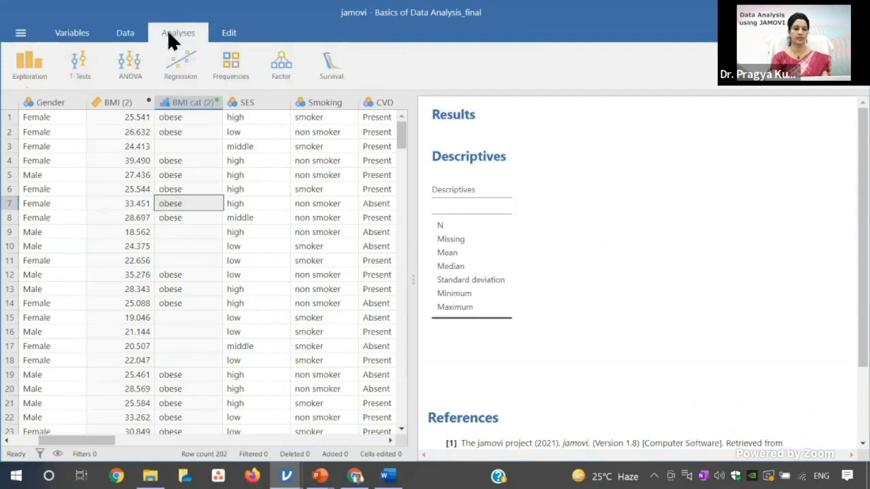
click(28, 59)
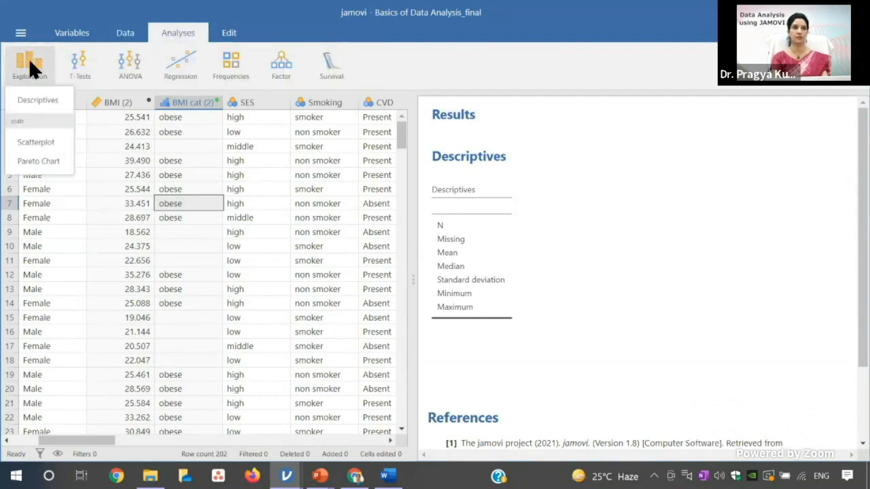
click(34, 100)
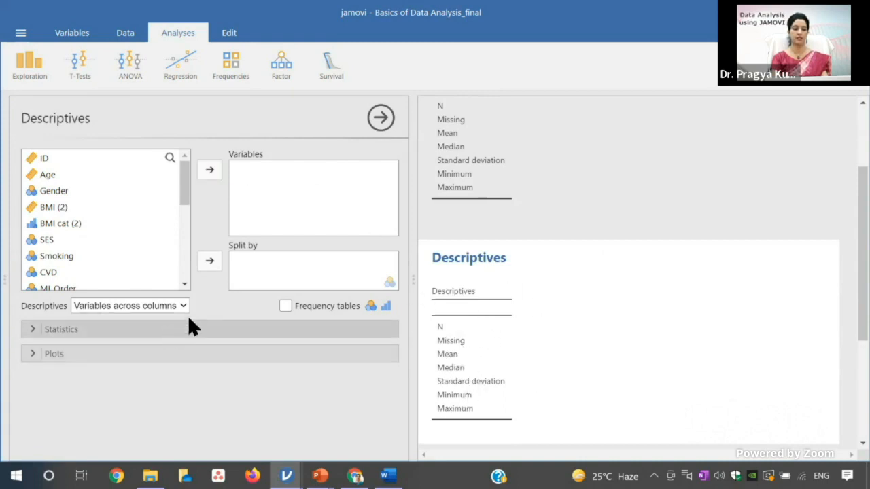
- Exclude the mean, median, minimum, maximum and standard deviation from the Descriptives statistics, keeping only N and Missing
click(117, 327)
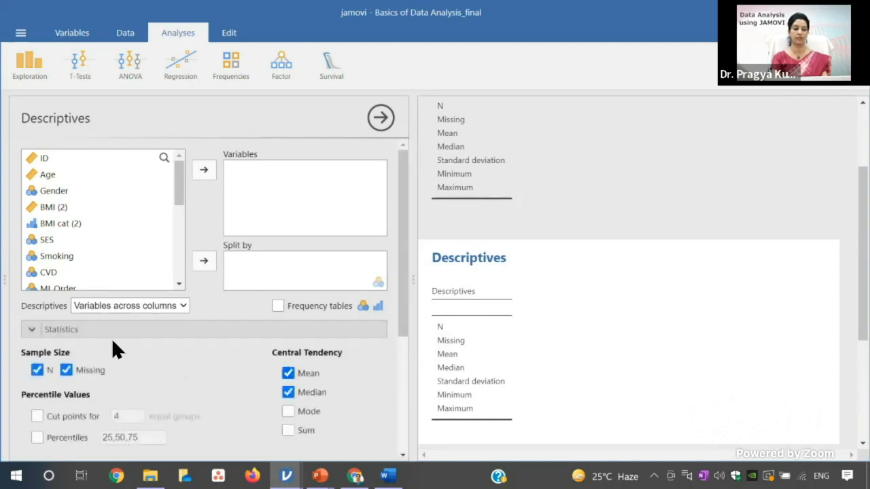
click(288, 374)
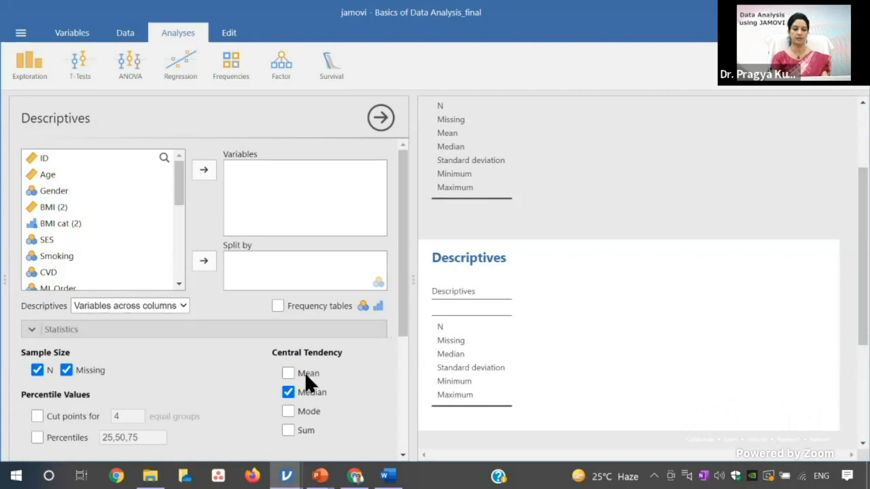
click(306, 392)
drag(401, 299, 396, 373)
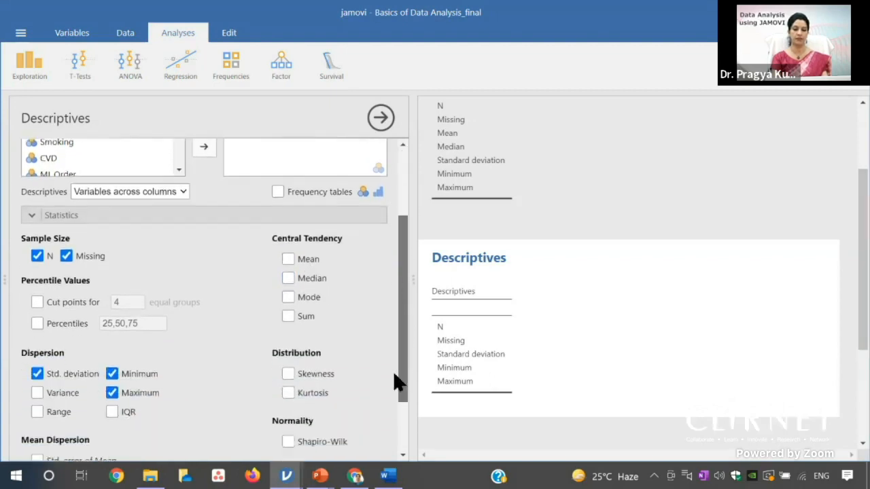
click(112, 366)
click(112, 384)
click(68, 365)
drag(397, 359, 405, 285)
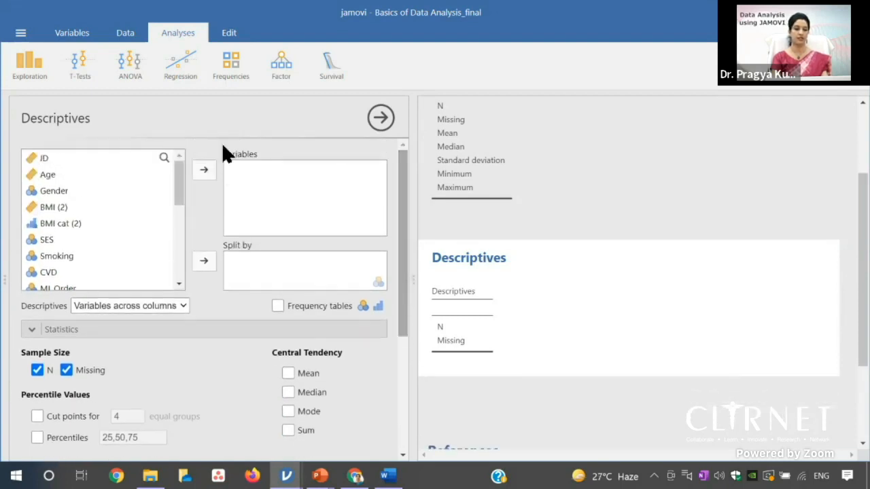
- Add Gender, Smoking and SES as the variables of the Descriptives analysis and enable frequency tables
click(58, 189)
click(199, 170)
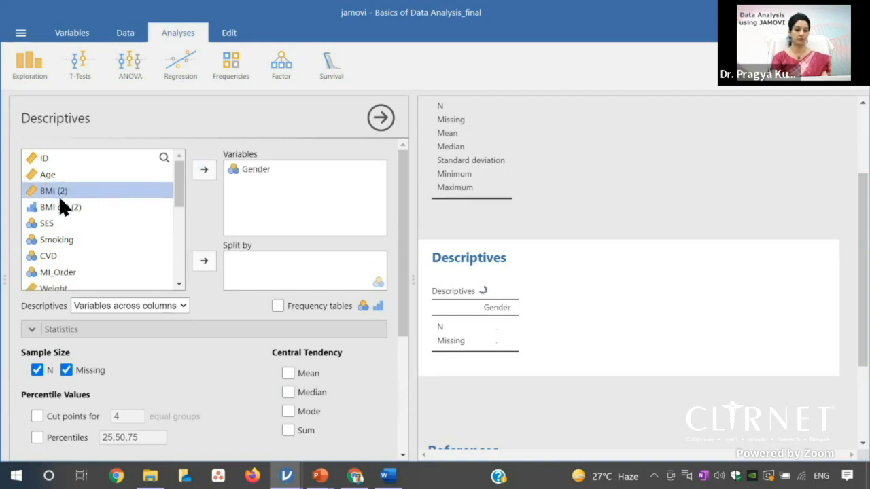
click(60, 237)
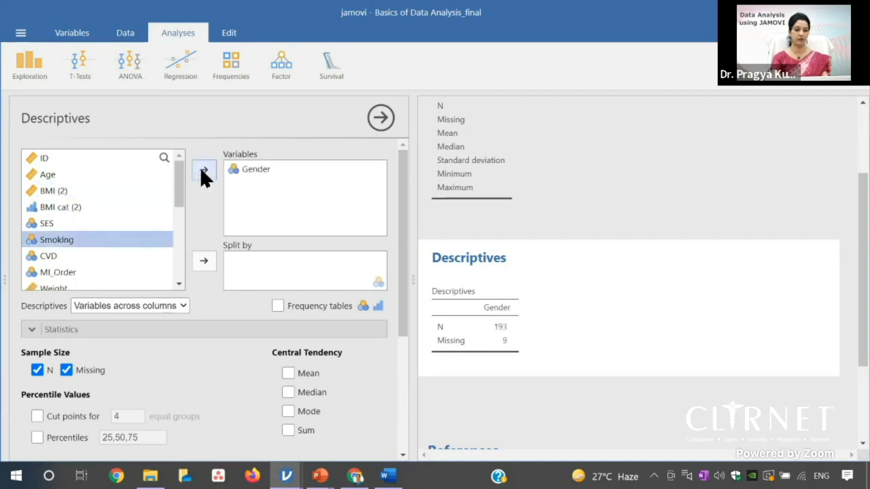
click(201, 169)
click(64, 221)
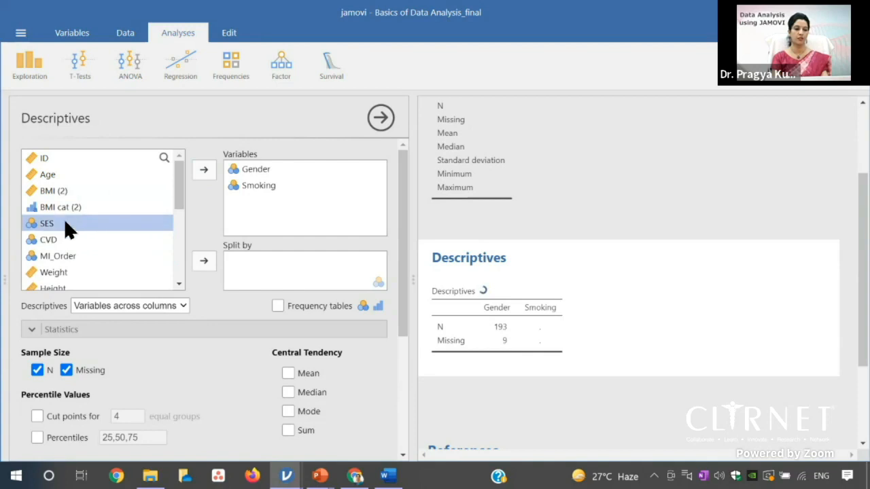
click(199, 168)
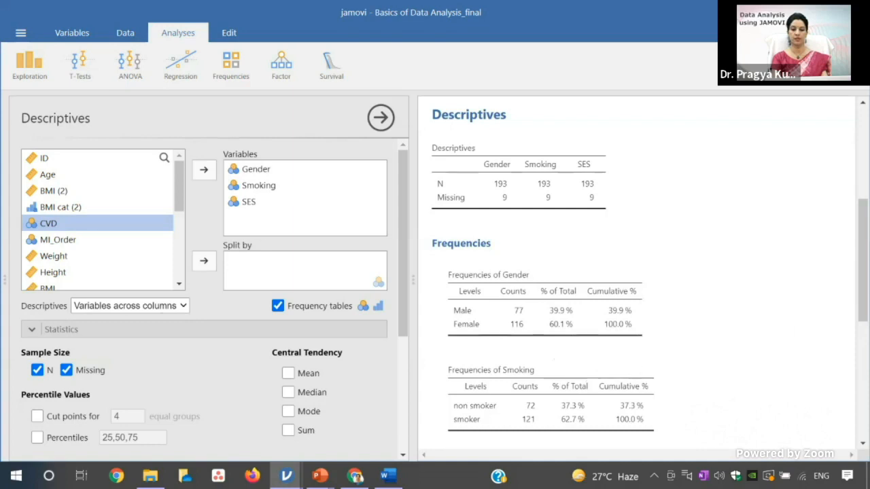
- Replace SES with CVD in the Descriptives variables to produce a frequency table for CVD
drag(863, 297, 863, 342)
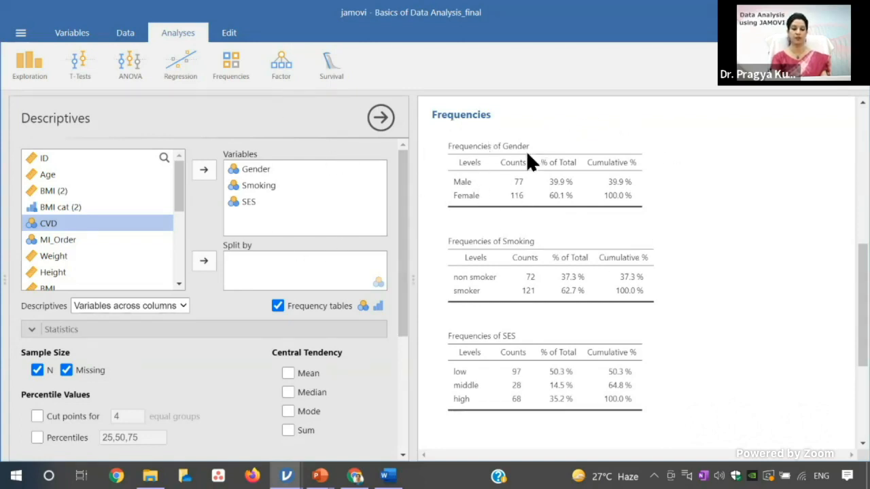
click(236, 202)
click(205, 170)
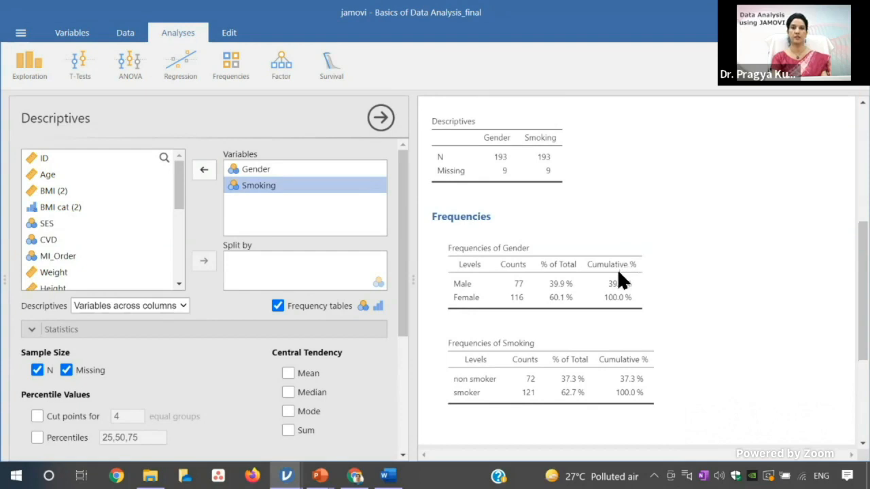
click(51, 237)
click(204, 170)
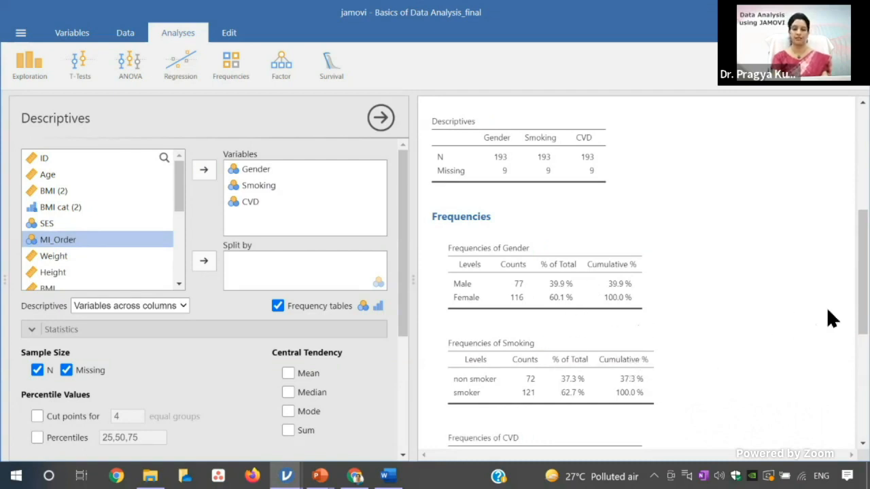
- Show the copy and export options for the Frequencies of Gender table, then dismiss them
scroll(646, 224, down, 1)
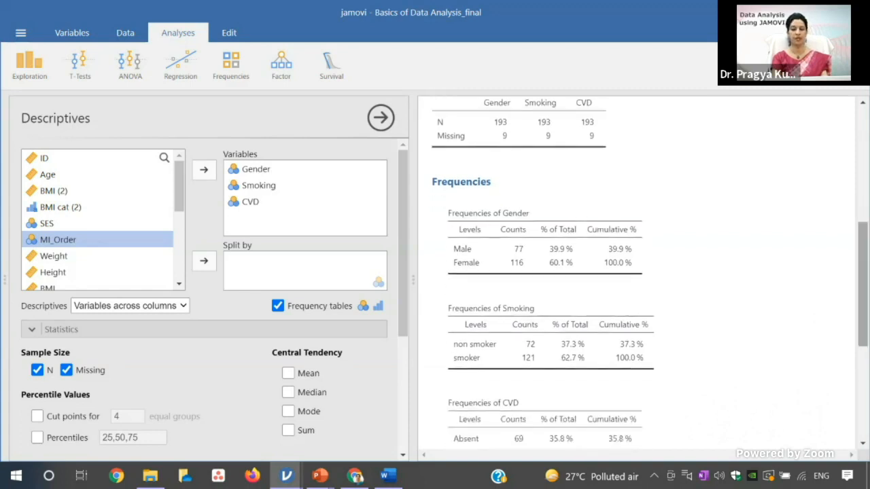
right_click(610, 232)
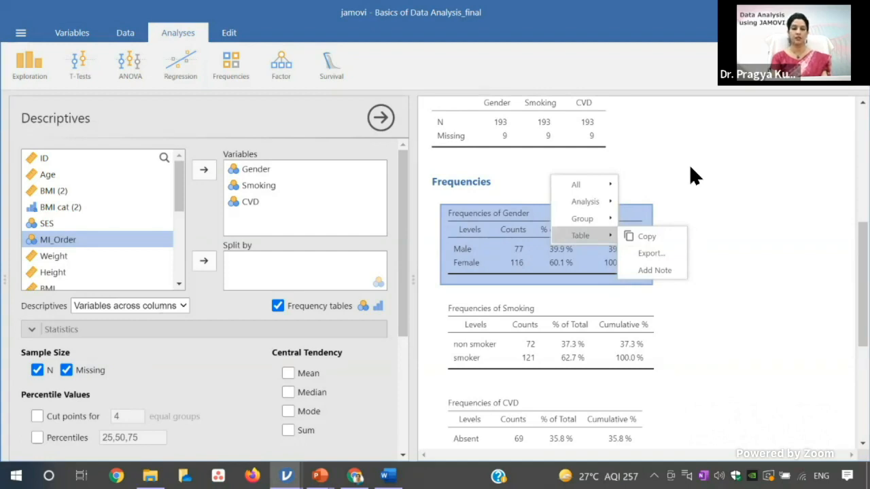
click(770, 199)
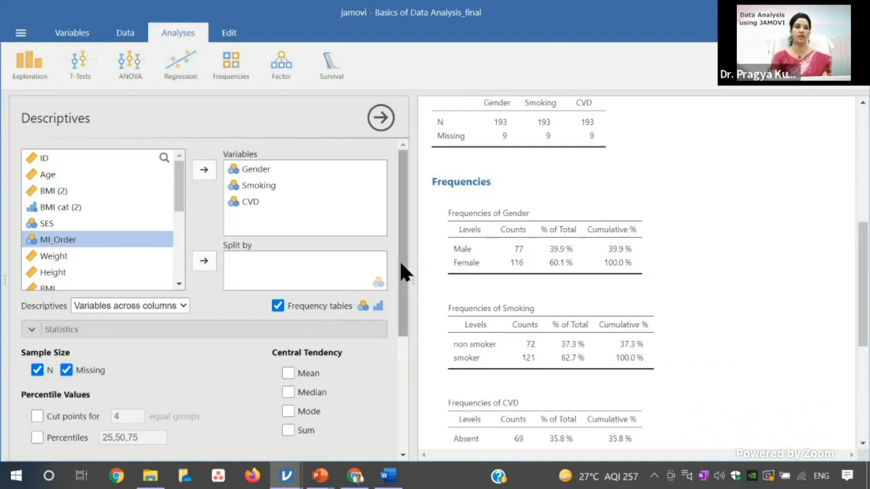
- Remove Gender, Smoking and CVD from the Descriptives variables
click(264, 170)
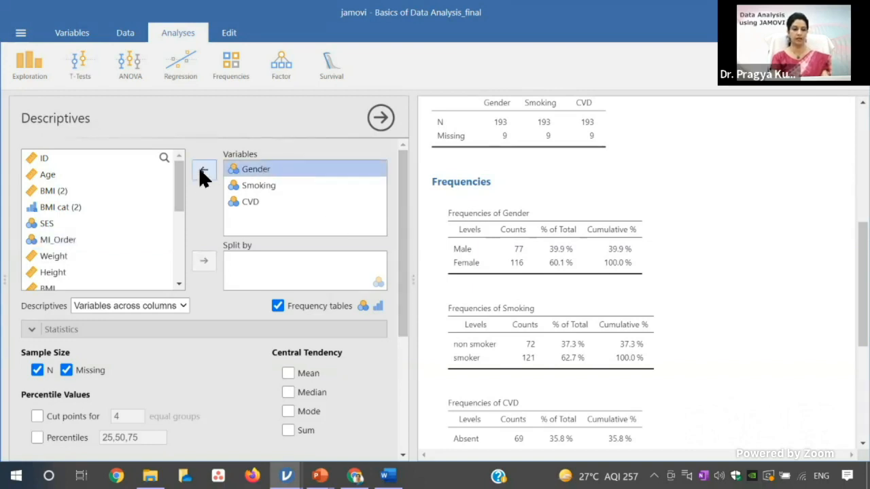
click(198, 170)
click(243, 170)
click(199, 170)
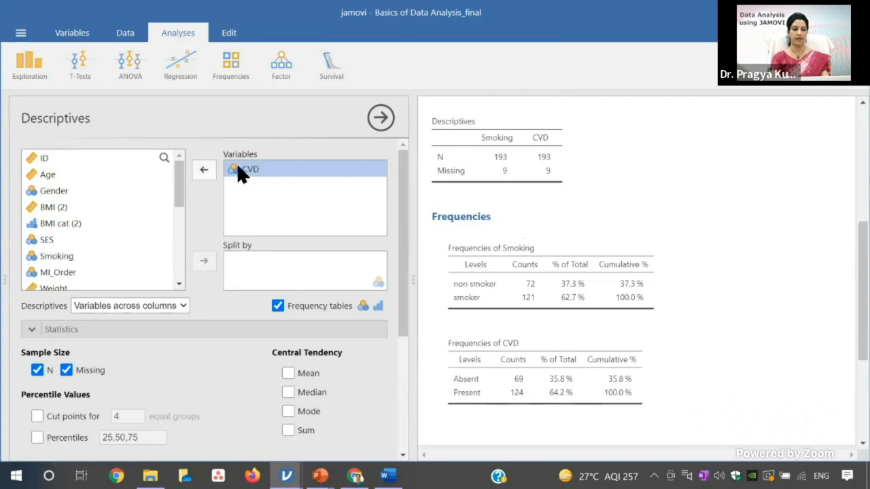
click(206, 169)
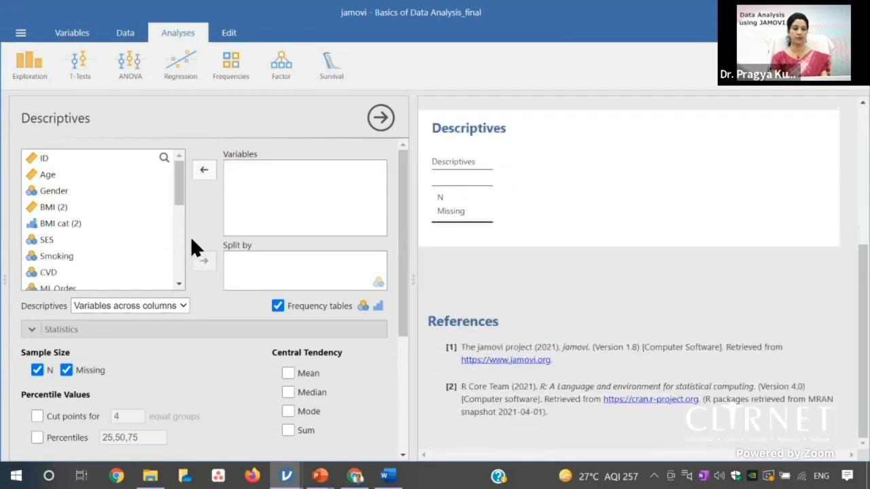
- Add the continuous variables Age, SBP, DBP, Cholesterol and LDH to the Descriptives analysis
click(80, 174)
click(205, 168)
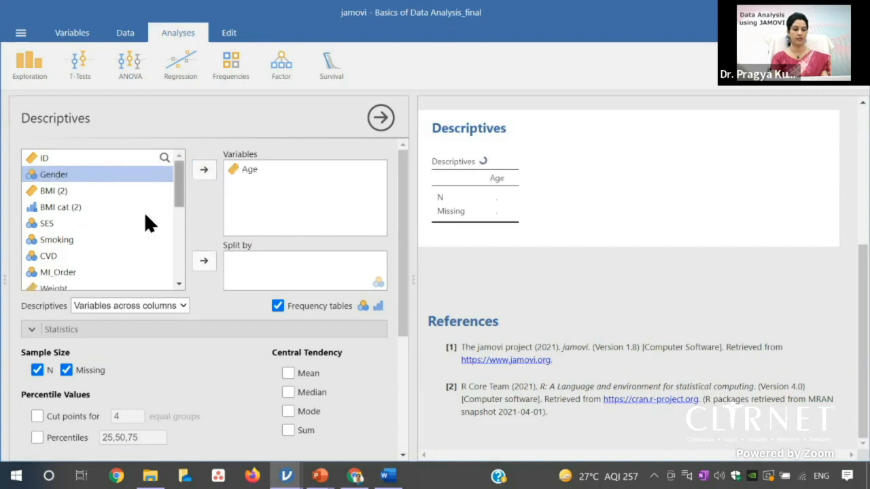
drag(179, 179, 173, 219)
scroll(143, 219, down, 1)
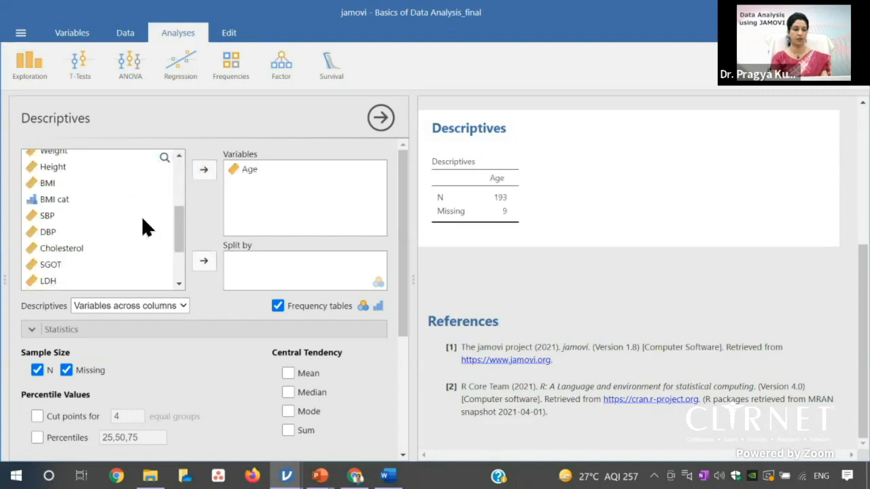
click(68, 214)
click(204, 171)
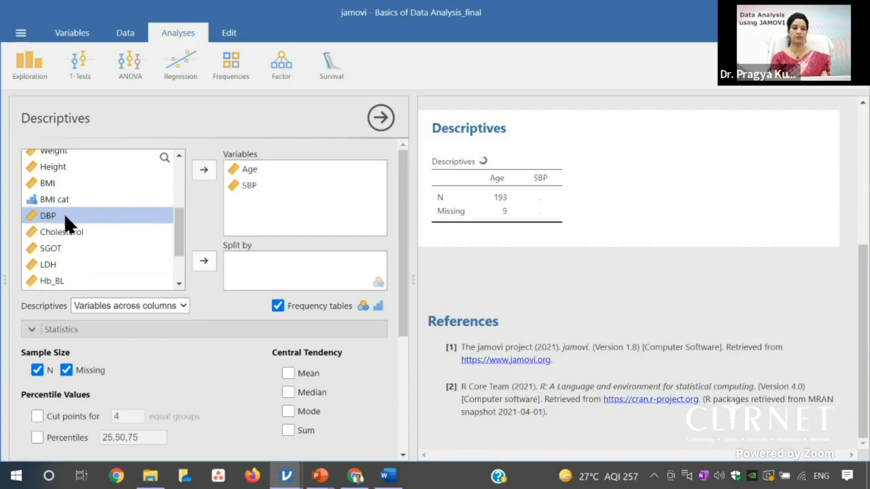
click(204, 171)
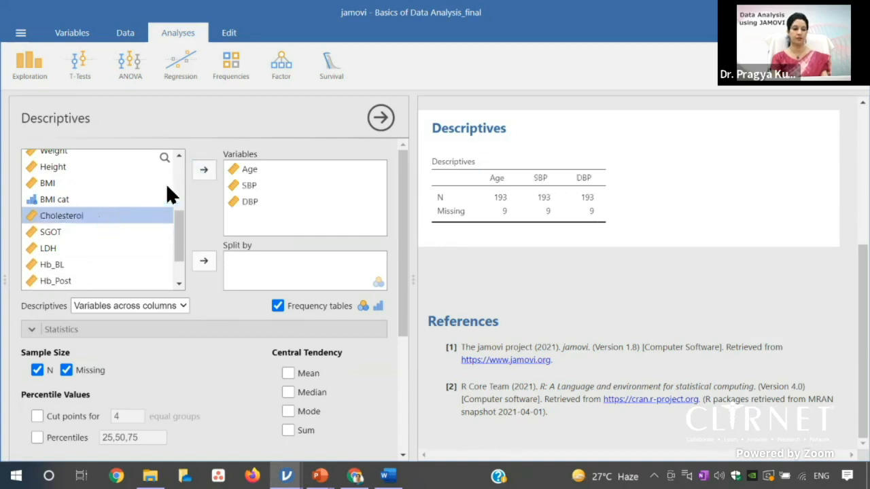
click(204, 169)
click(90, 228)
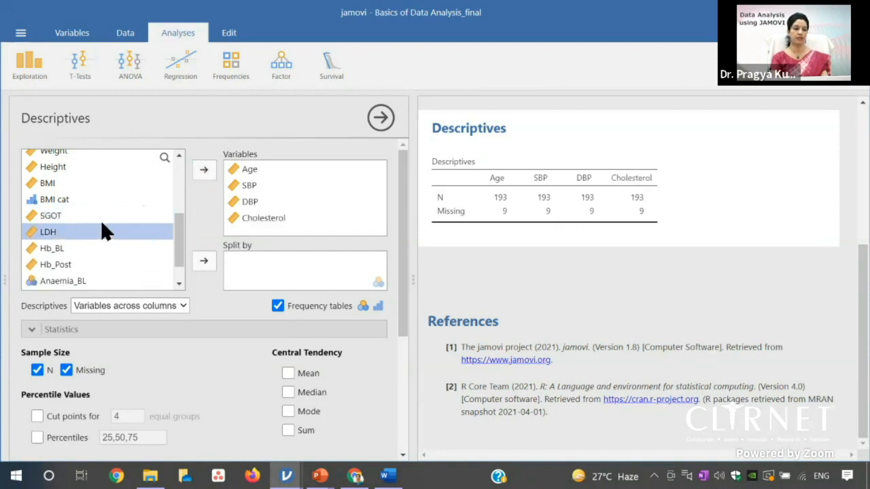
click(202, 169)
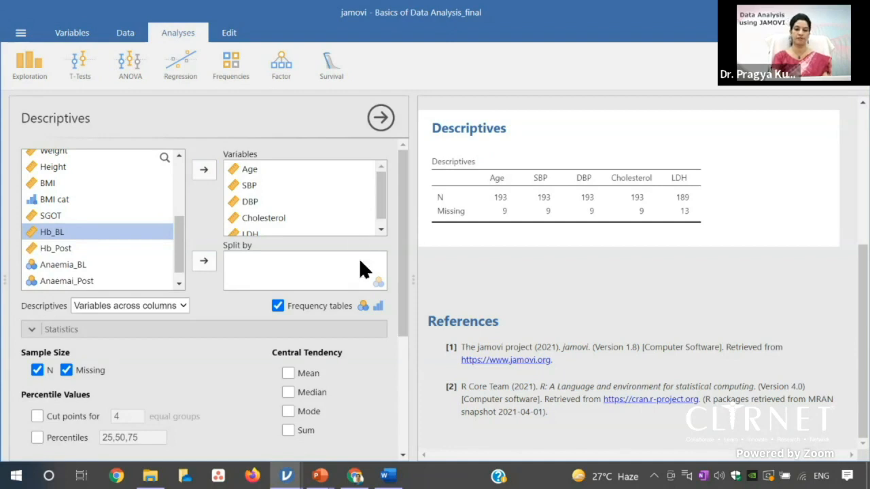
- Include the mean and median in the Descriptives statistics and exclude the Missing count
drag(402, 310, 403, 345)
click(290, 333)
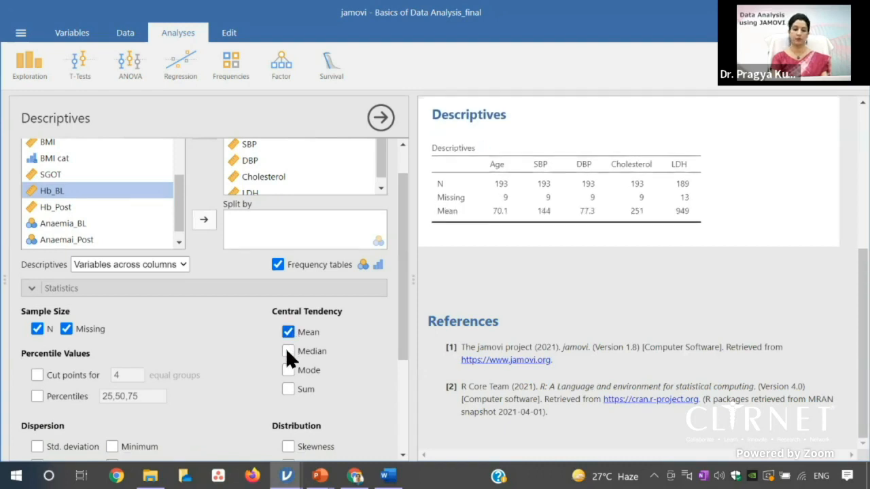
click(288, 351)
drag(399, 338, 399, 372)
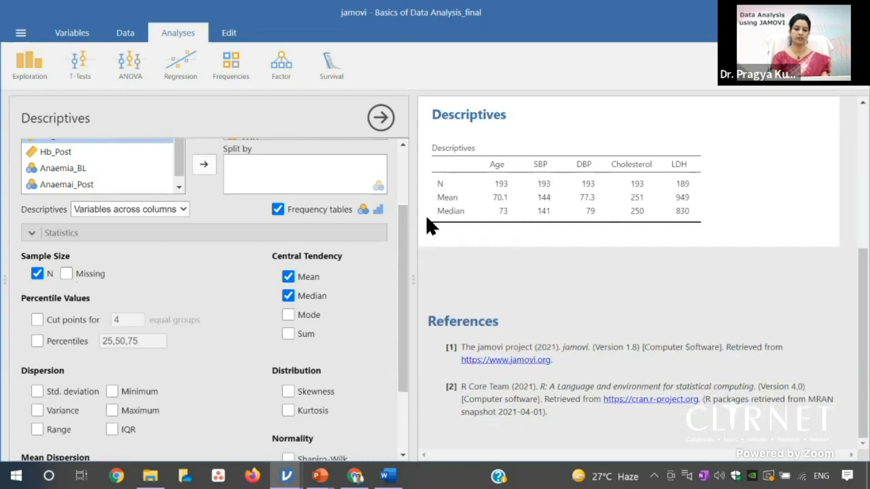
- Include the standard deviation and IQR as dispersion measures in the Descriptives statistics
drag(401, 237, 397, 288)
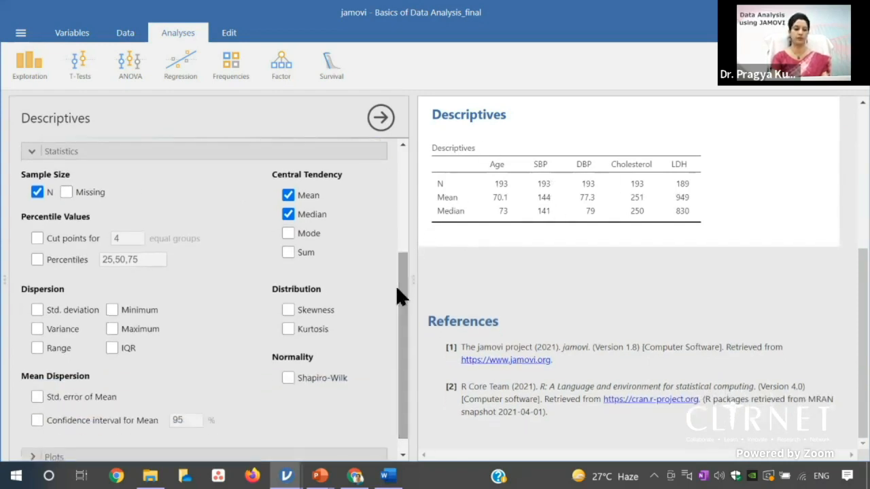
click(53, 309)
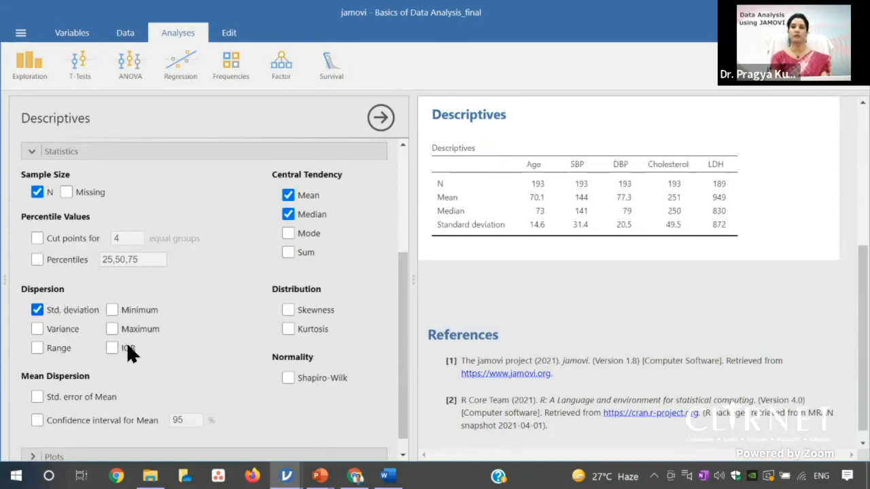
click(107, 349)
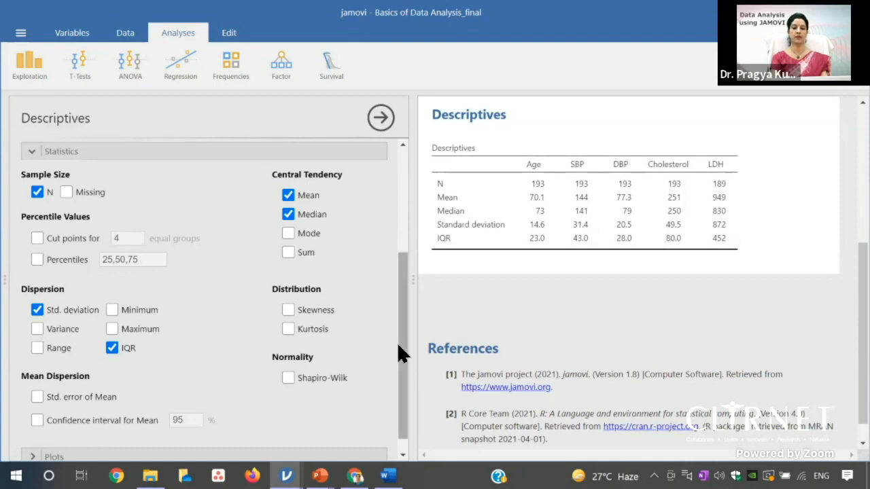
- Enable Q-Q plots and box plots for the Descriptives variables
drag(397, 346, 399, 358)
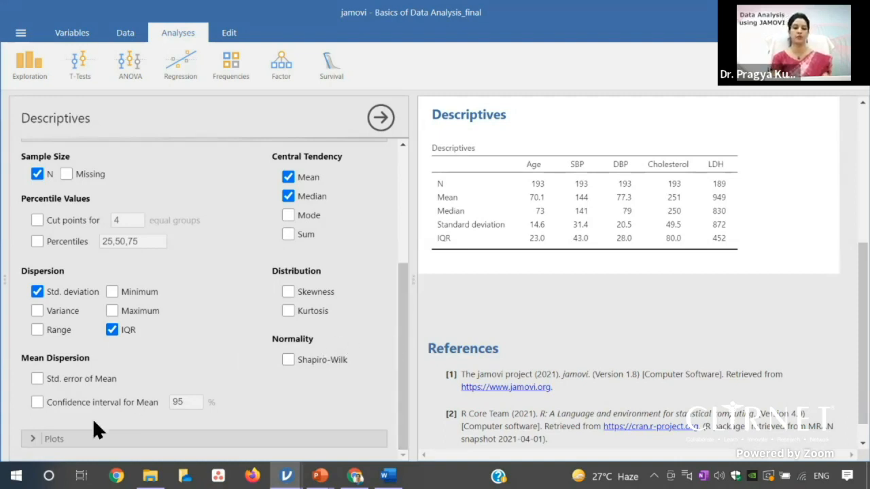
click(57, 435)
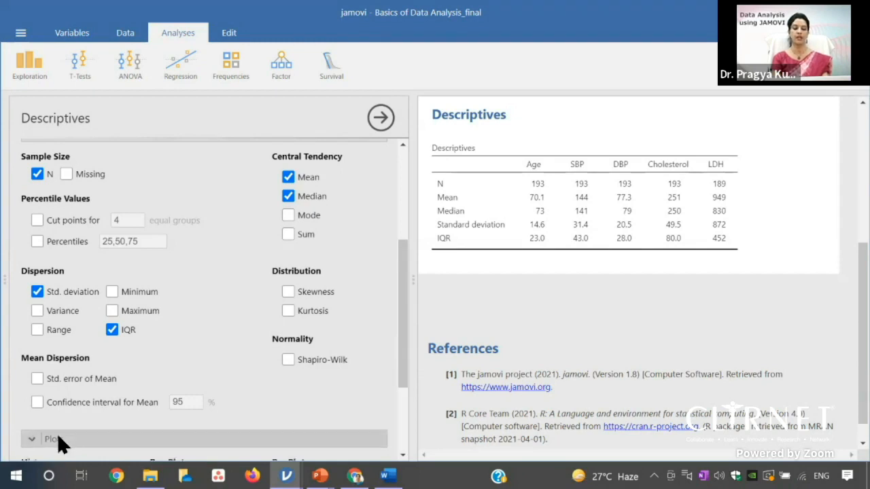
drag(401, 335, 395, 395)
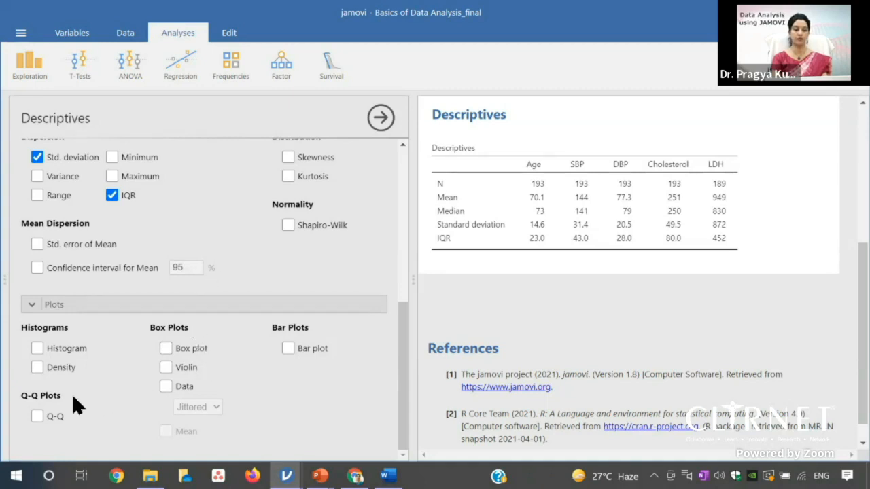
click(38, 416)
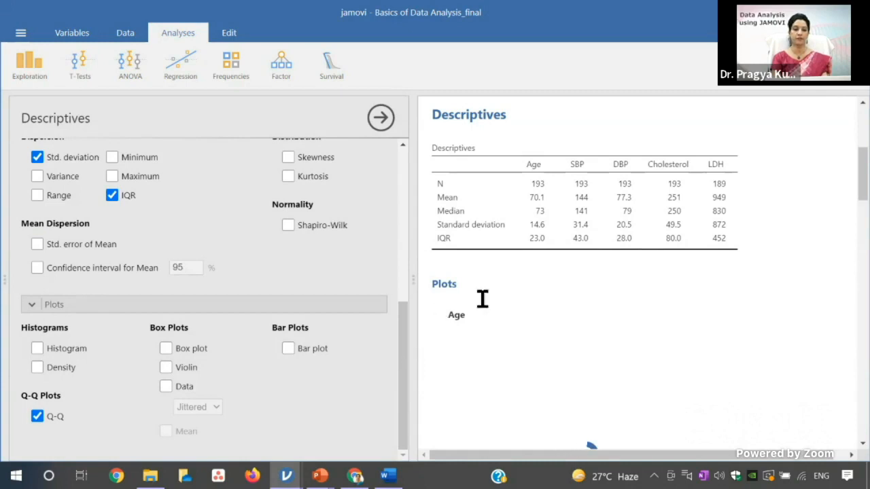
scroll(585, 272, down, 1)
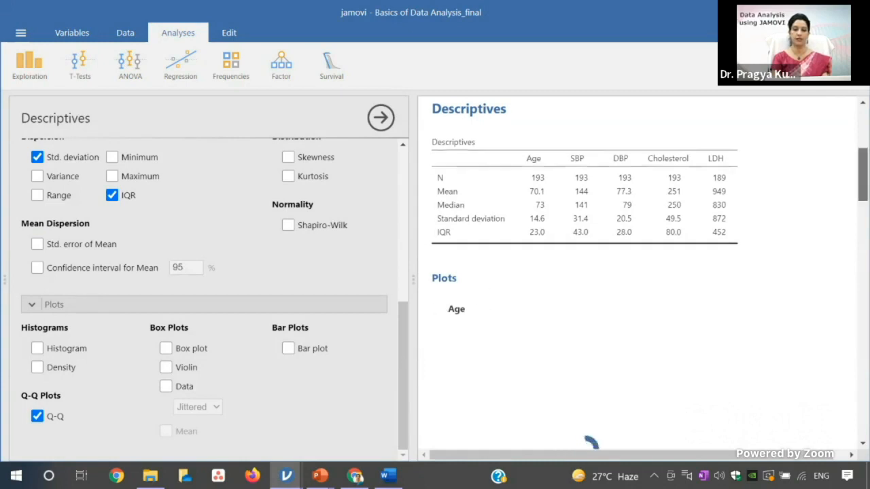
click(166, 349)
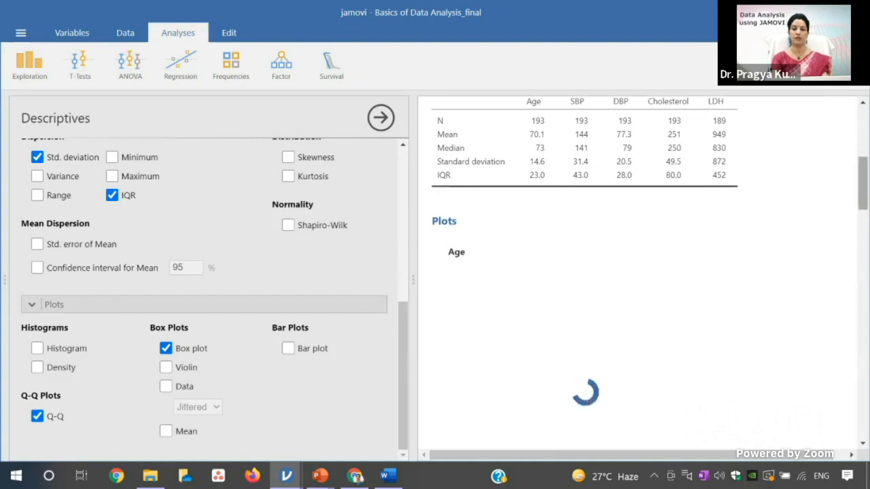
- Examine the box plots and Q-Q plots of Age, SBP, DBP and Cholesterol for outliers and normality, and return to the variable selection
scroll(527, 286, down, 1)
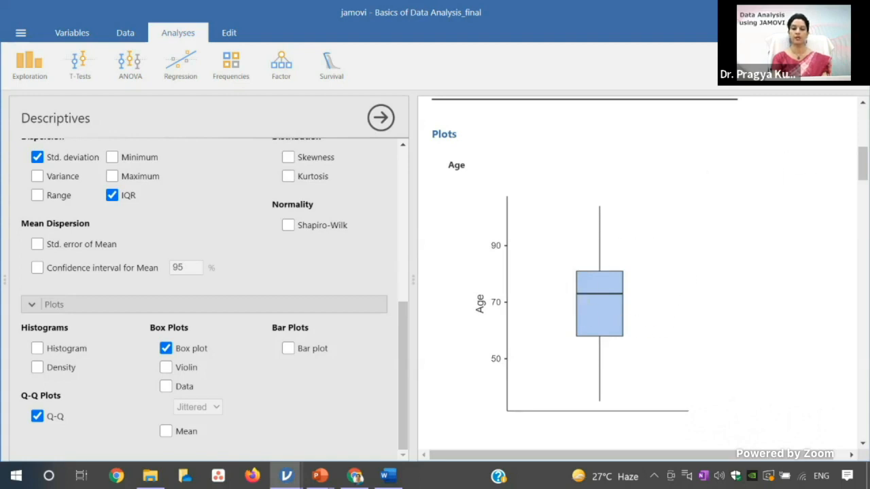
scroll(639, 172, down, 3)
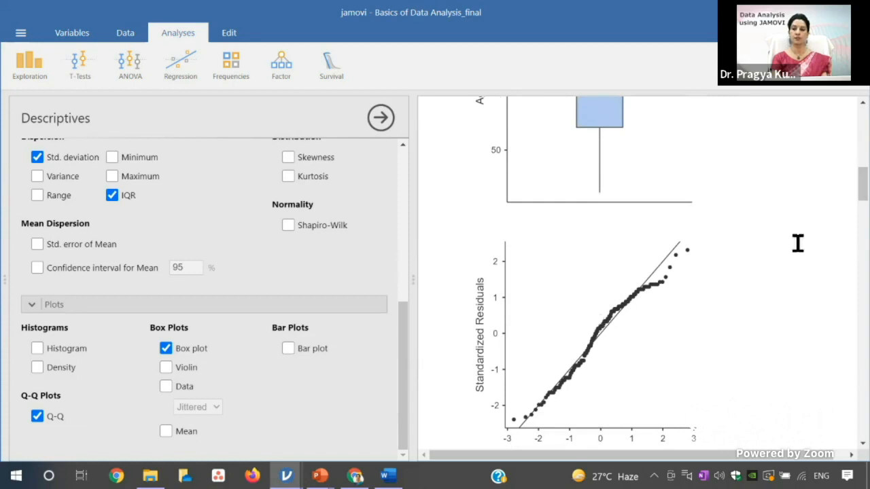
scroll(860, 187, down, 3)
scroll(639, 272, down, 6)
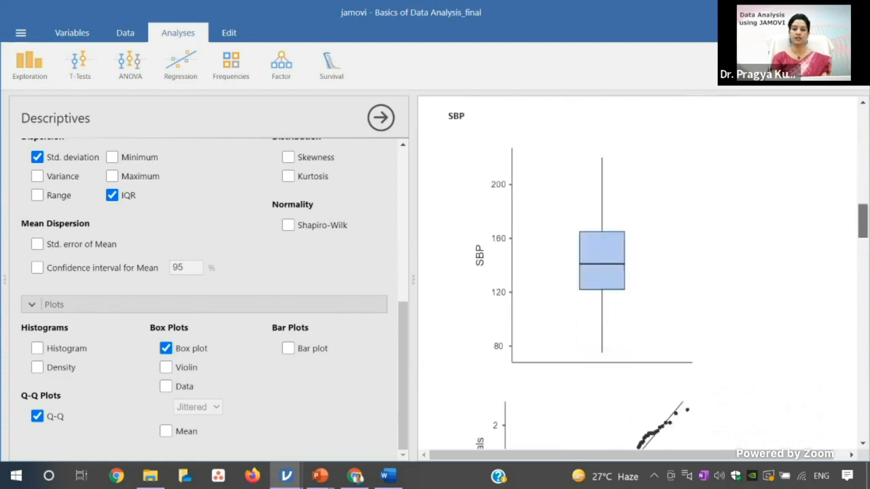
scroll(640, 272, down, 12)
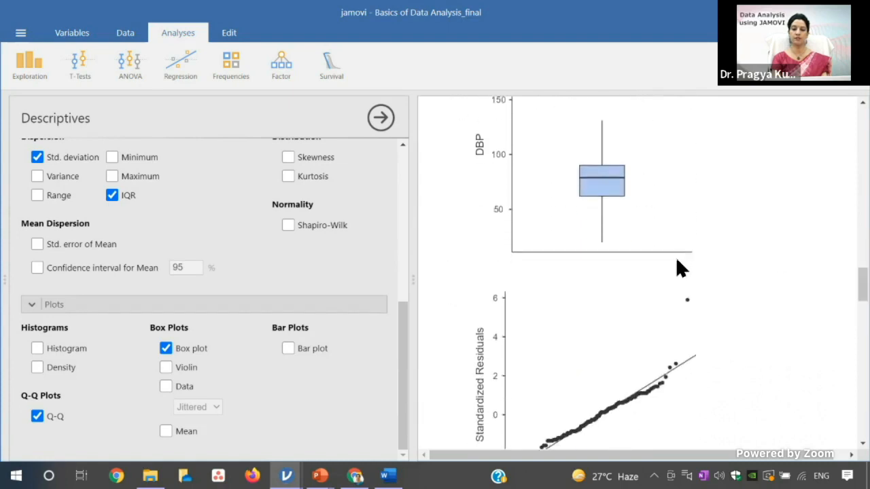
scroll(611, 245, down, 8)
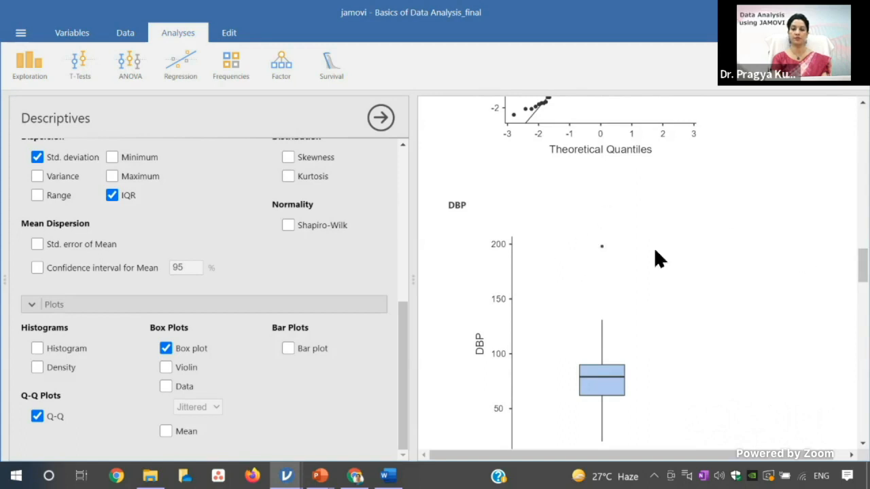
scroll(612, 272, down, 7)
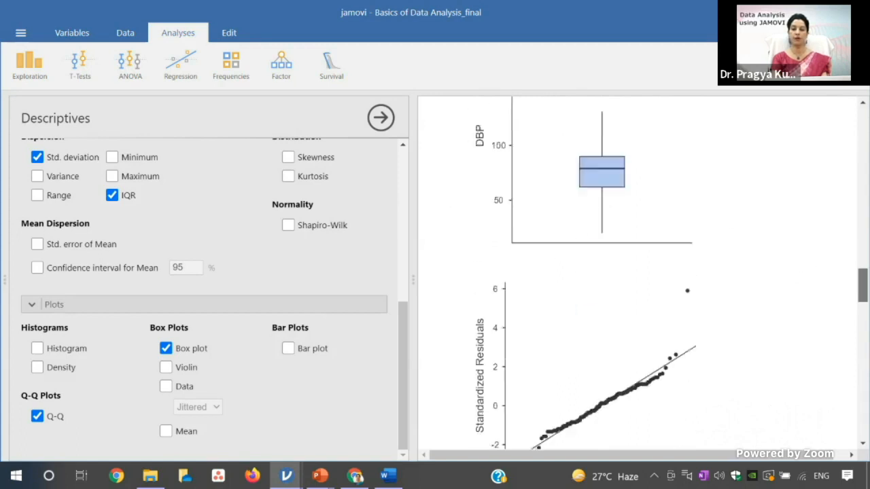
scroll(612, 272, down, 7)
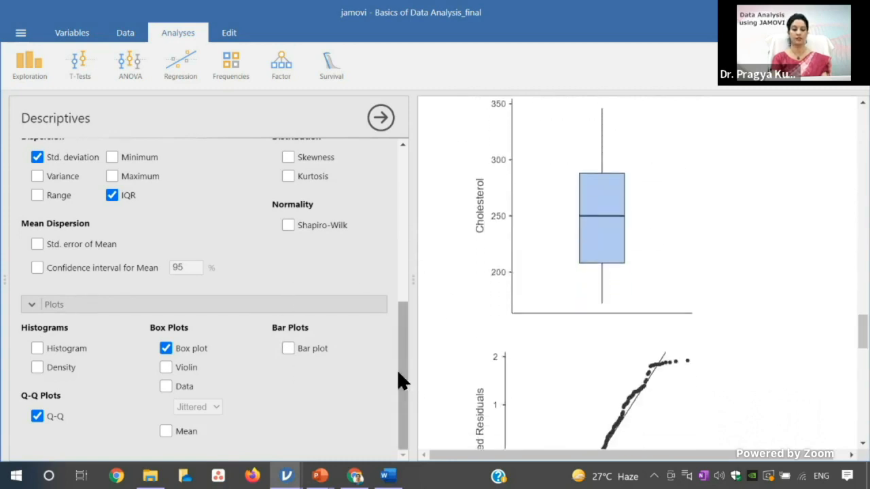
drag(399, 372, 401, 366)
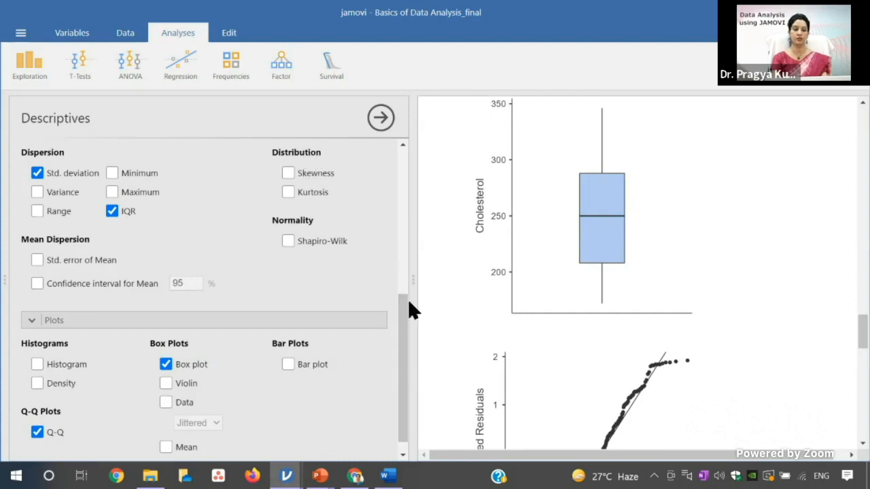
drag(399, 311, 409, 177)
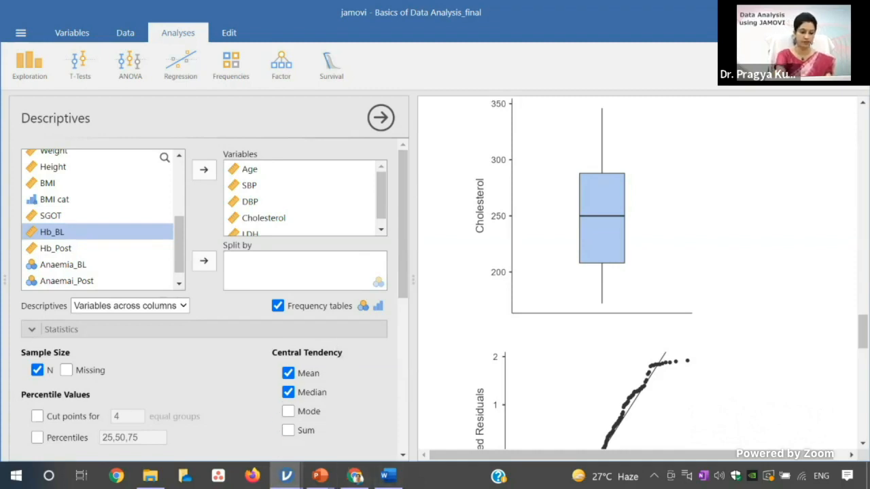
- Switch to the Webinar_JAMOVI PowerPoint slide show and advance to the dummy table slide for gender-wise distribution
click(81, 475)
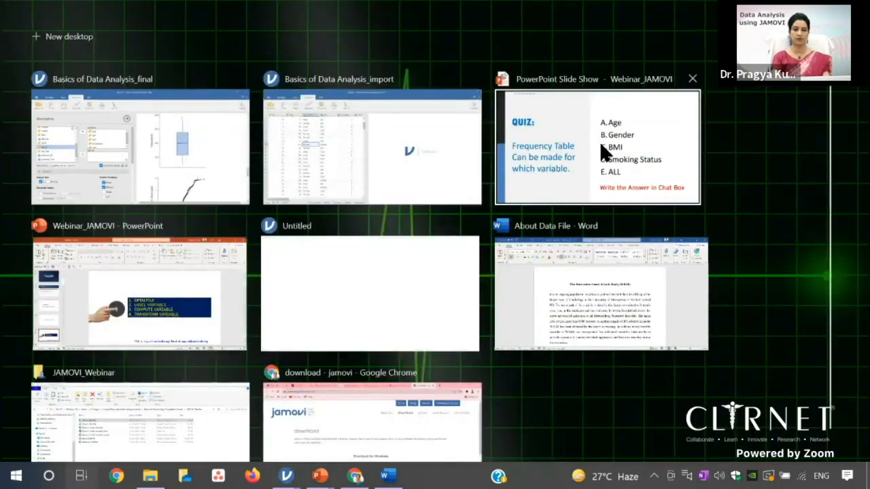
click(599, 140)
click(600, 141)
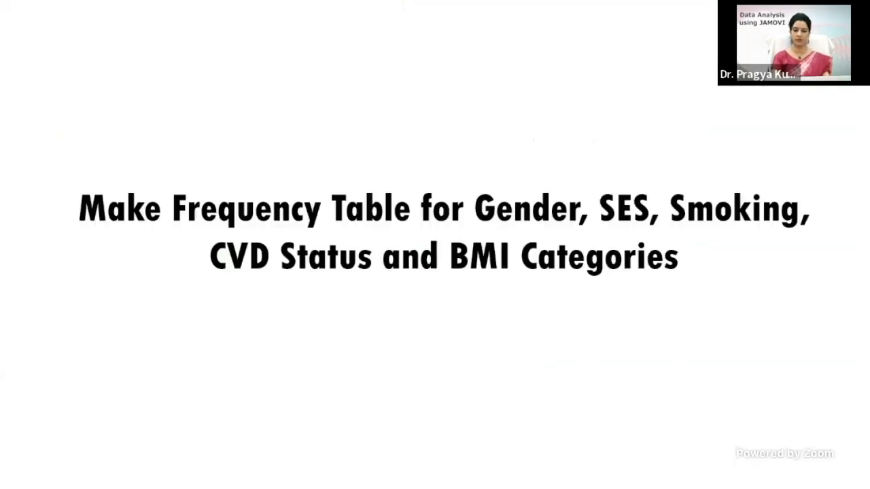
key(Right)
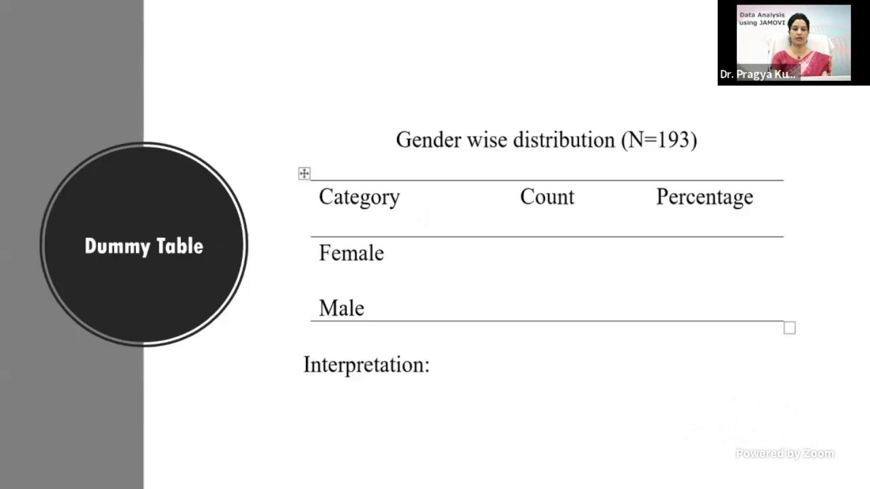
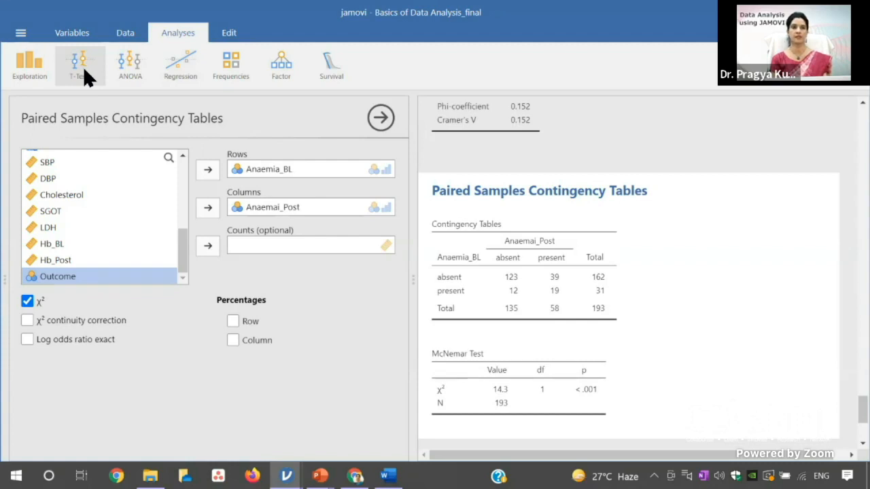
- Set up an Independent Samples T-Test in jamovi with MI_Order as the grouping variable
click(89, 64)
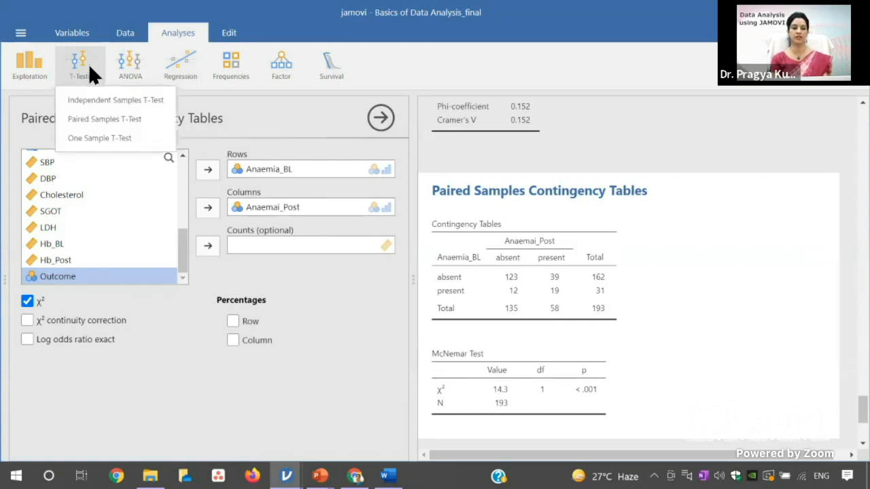
click(112, 100)
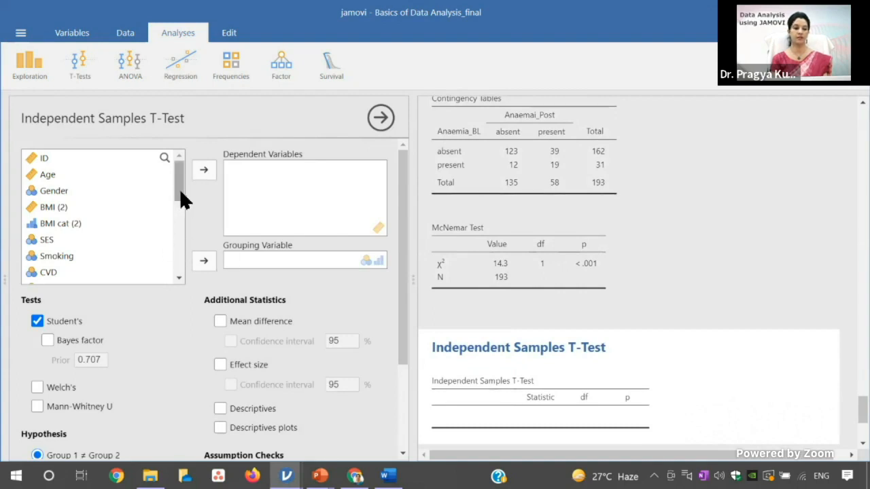
drag(179, 190, 182, 225)
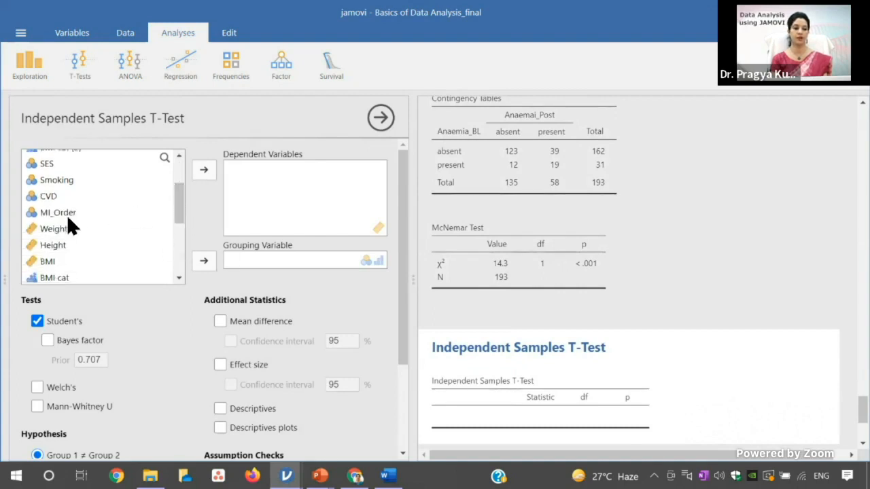
click(65, 212)
click(204, 261)
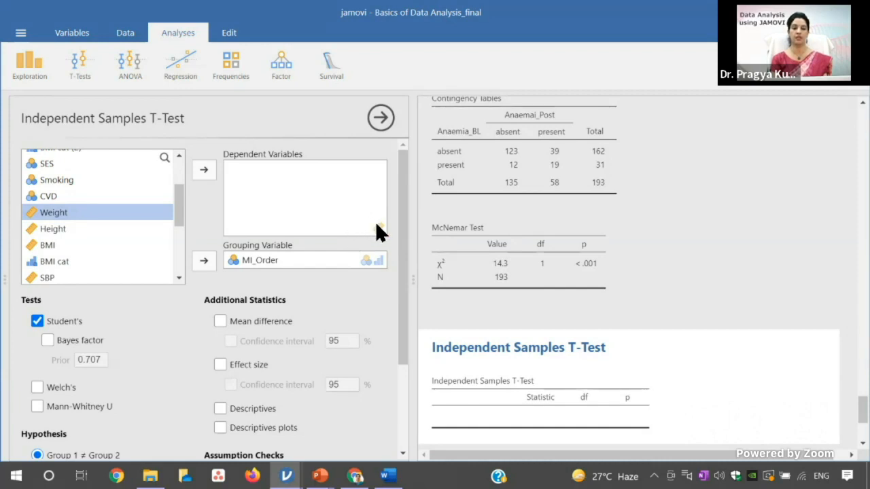
- Add Age, SBP and Cholesterol as dependent variables of the Independent Samples T-Test
click(171, 193)
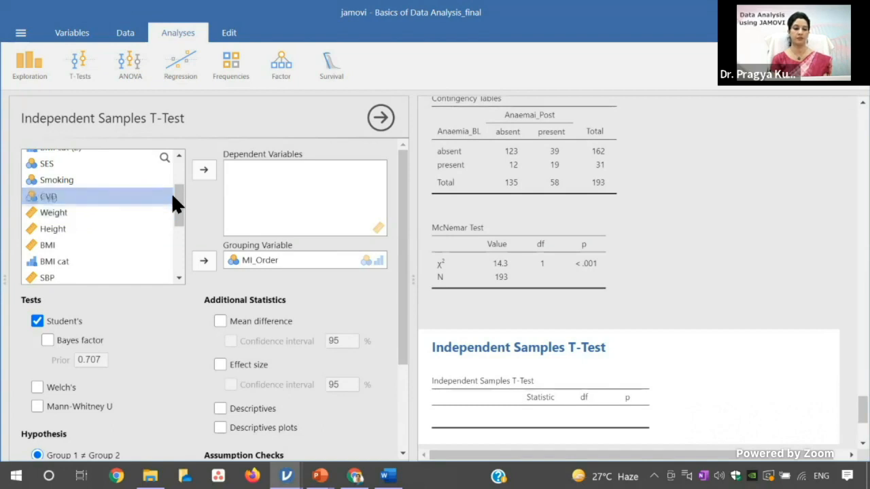
mouse_move(176, 199)
mouse_down()
mouse_move(184, 227)
mouse_move(181, 188)
mouse_up()
scroll(178, 196, up, 1)
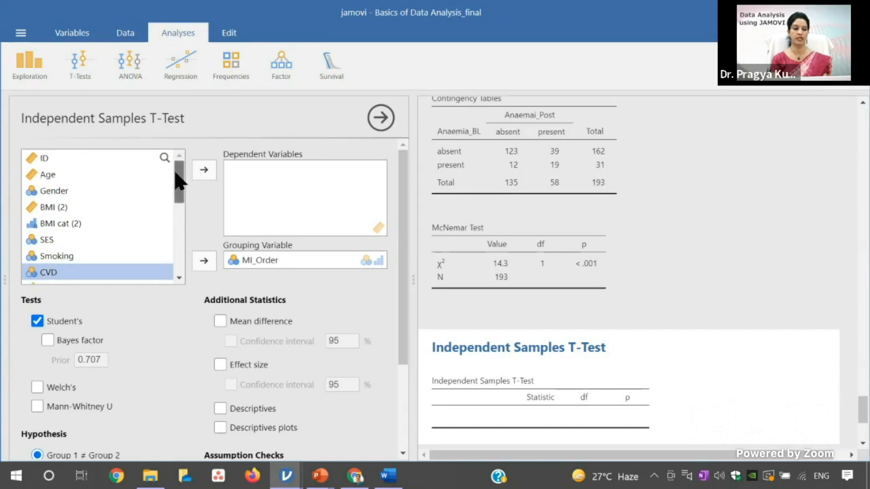
click(74, 172)
click(202, 169)
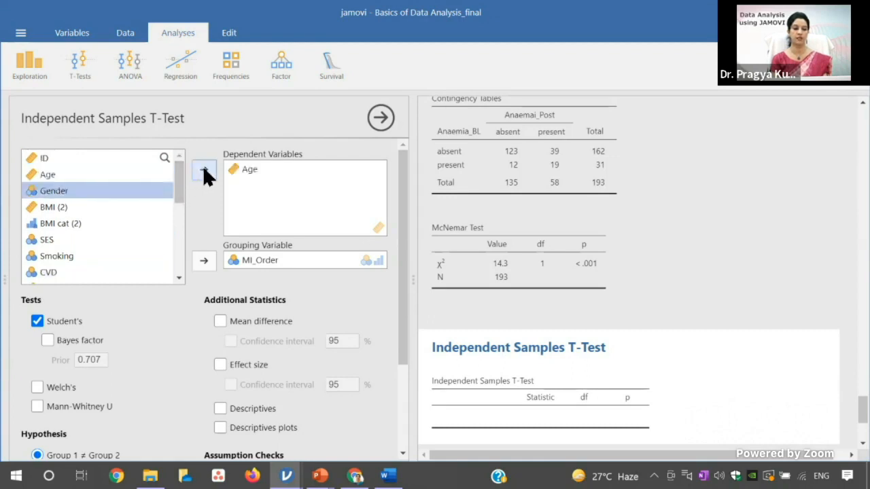
drag(180, 176, 174, 213)
scroll(173, 214, down, 1)
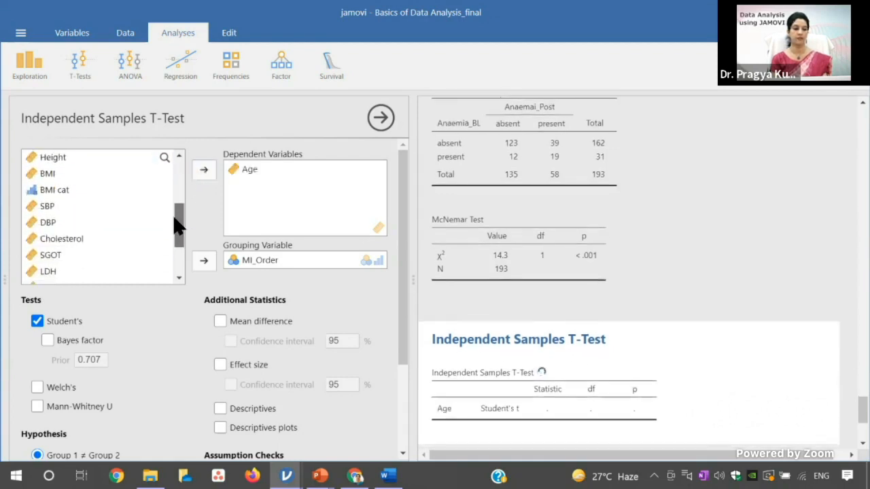
click(67, 200)
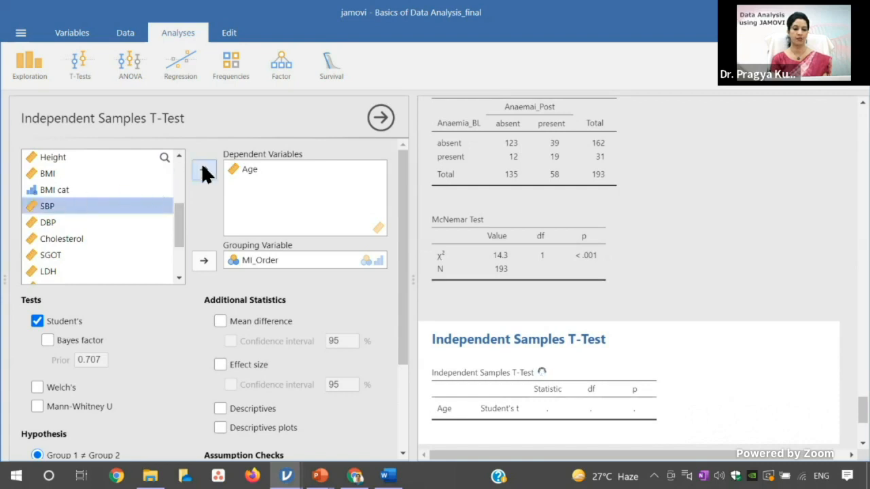
click(204, 169)
click(90, 217)
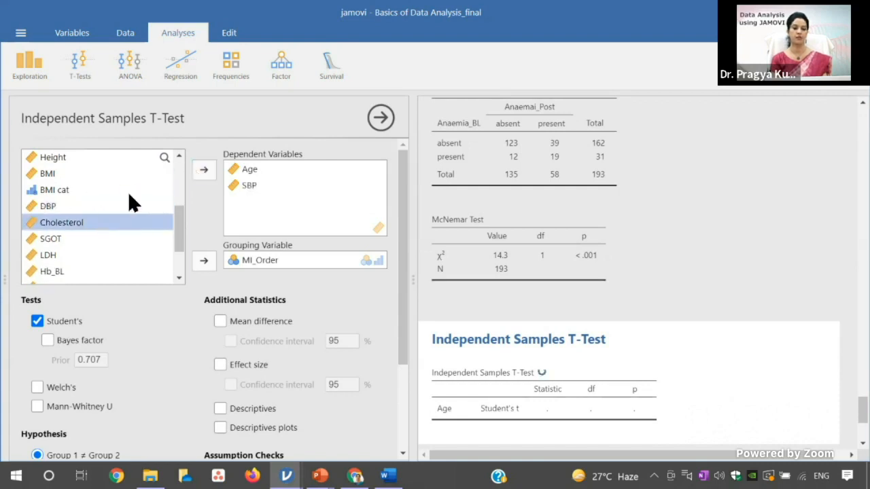
click(203, 169)
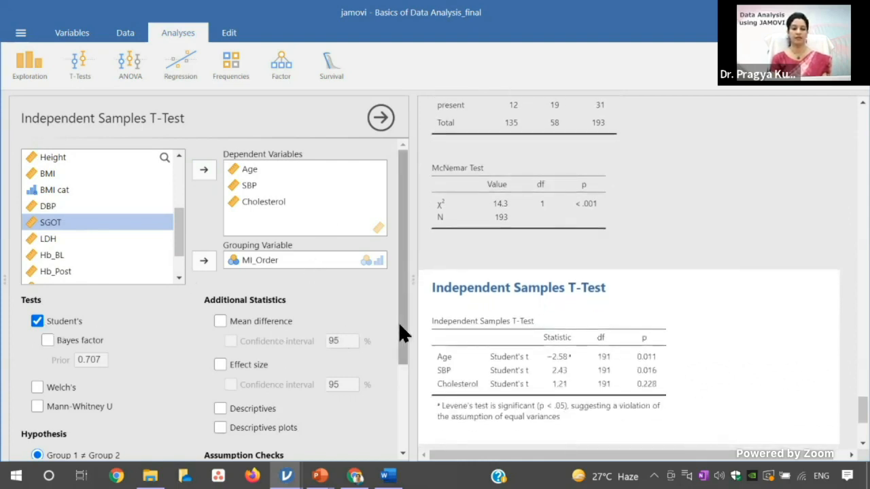
- Enable the homogeneity test and Q-Q plot assumption checks and review their output for Age, SBP and Cholesterol
drag(400, 321, 400, 367)
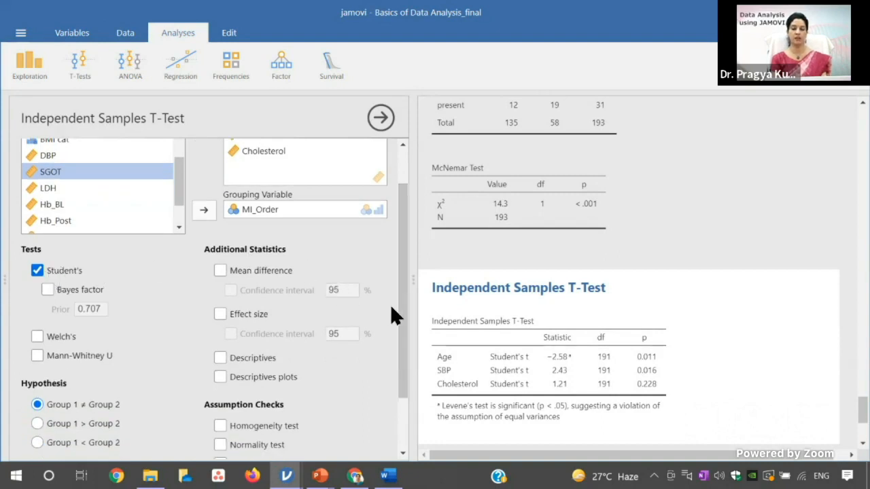
drag(400, 332, 401, 381)
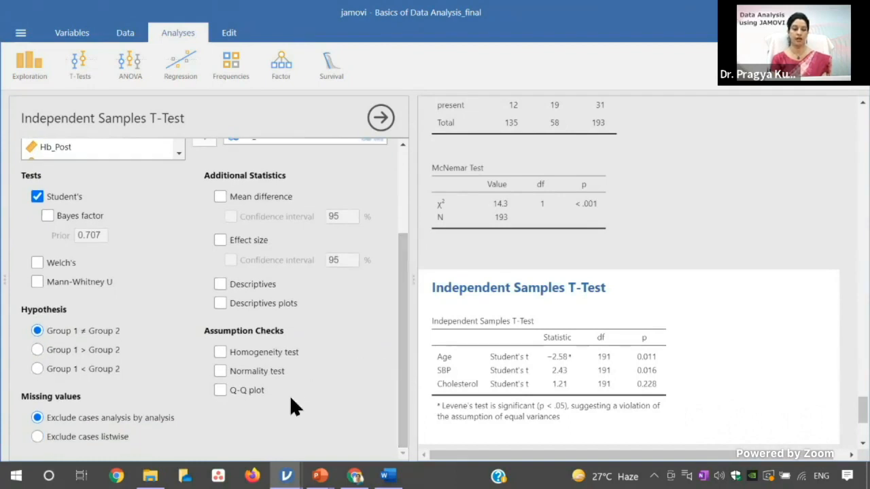
click(272, 351)
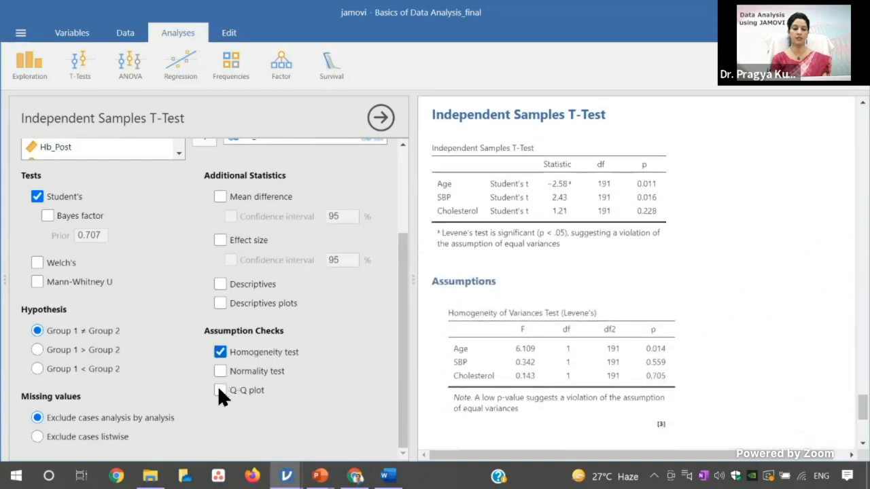
click(219, 391)
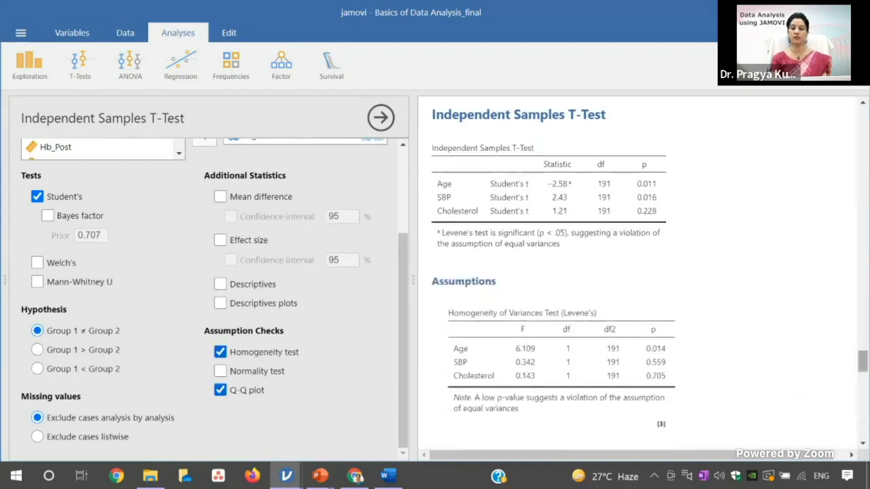
drag(863, 361, 863, 364)
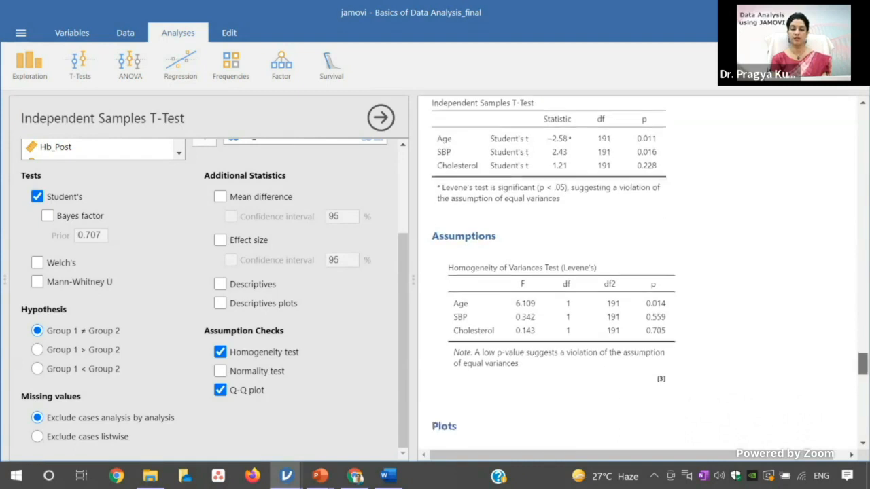
scroll(806, 300, down, 1)
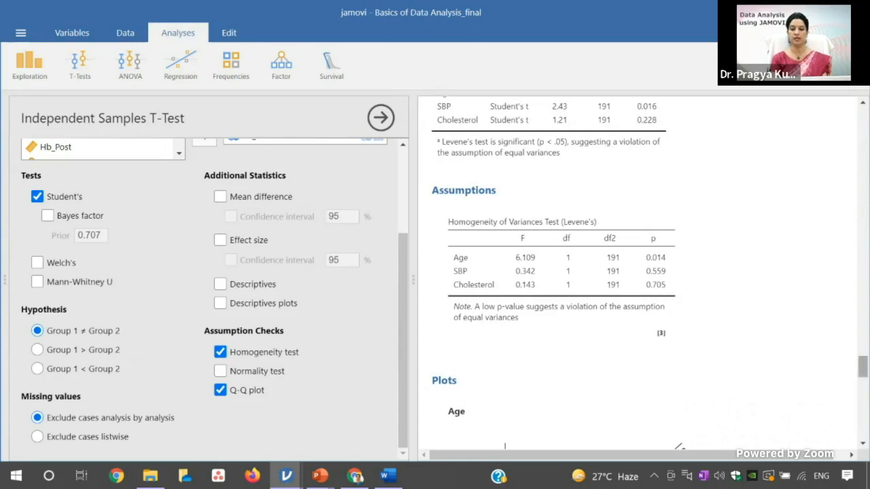
drag(862, 367, 862, 385)
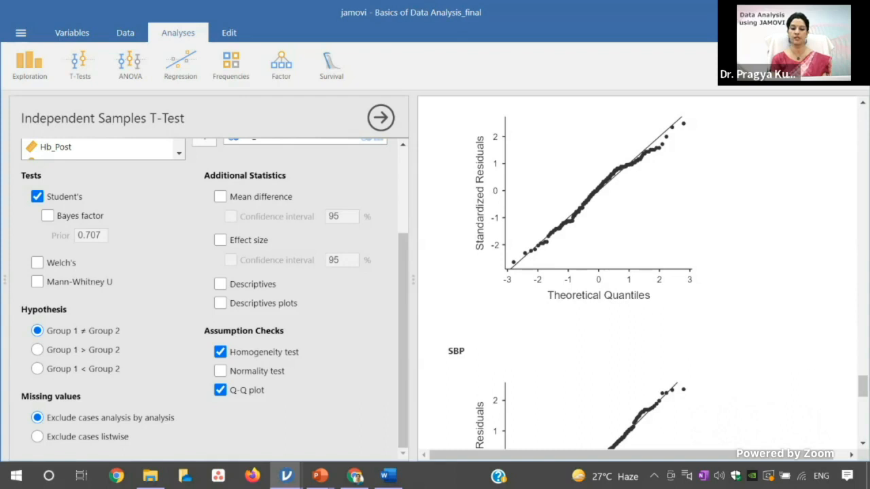
drag(863, 386, 863, 421)
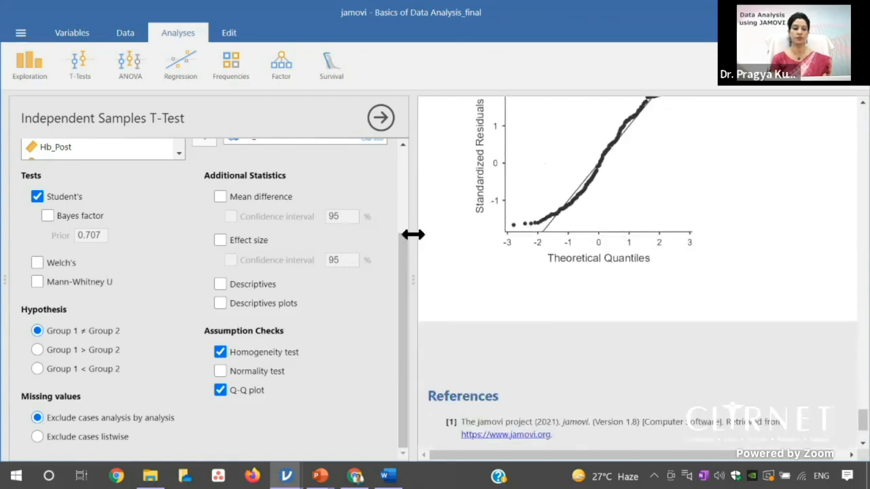
- Add LDH as a dependent variable, examine its Q-Q plot for normality, and remove LDH again
drag(403, 255, 401, 177)
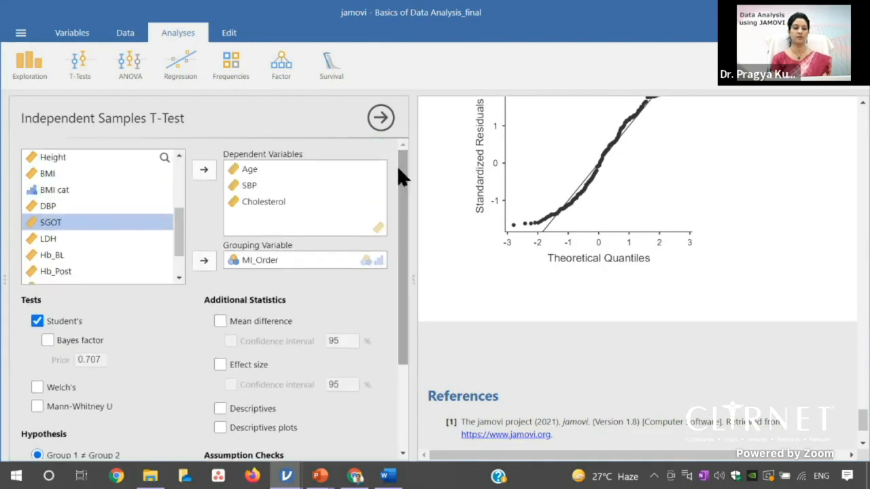
click(50, 238)
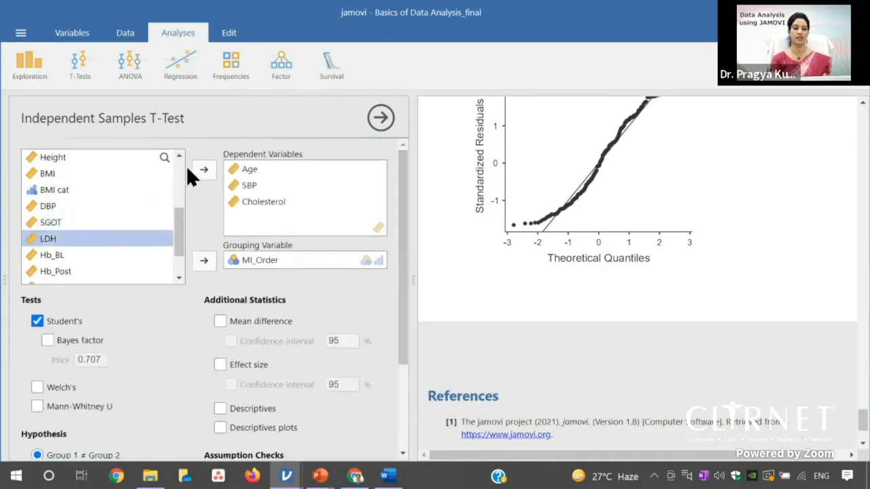
click(203, 170)
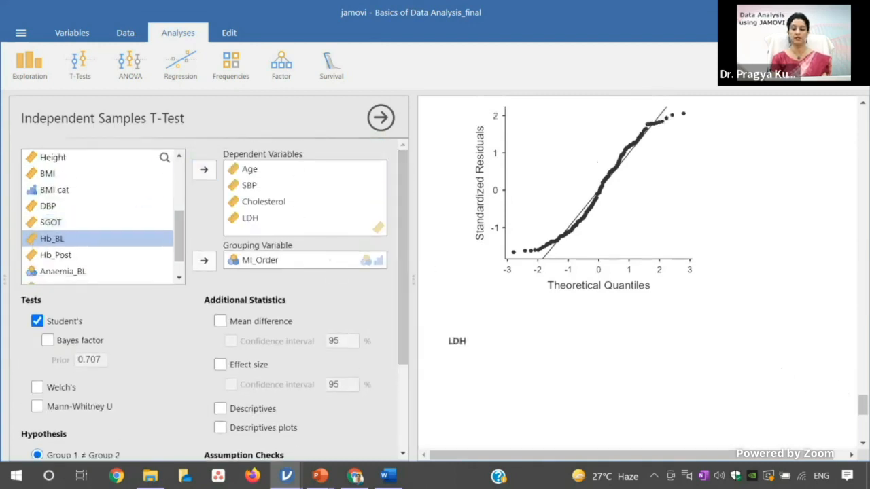
scroll(581, 314, down, 3)
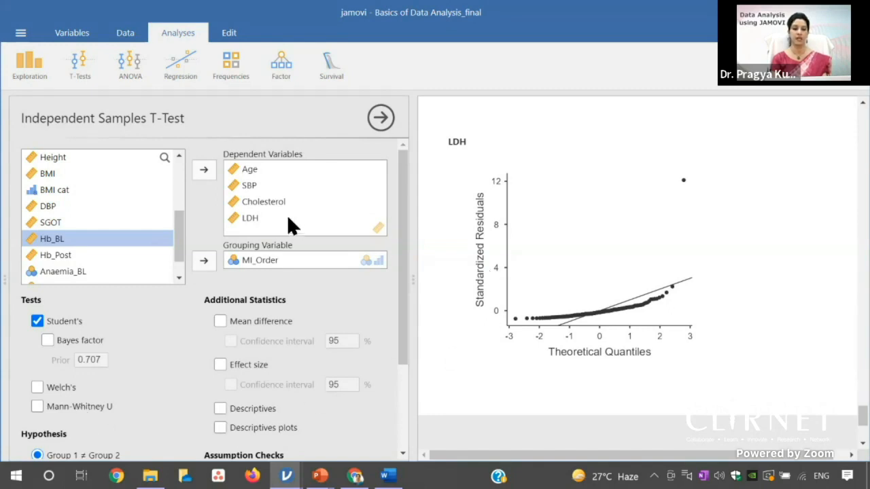
click(257, 218)
click(202, 167)
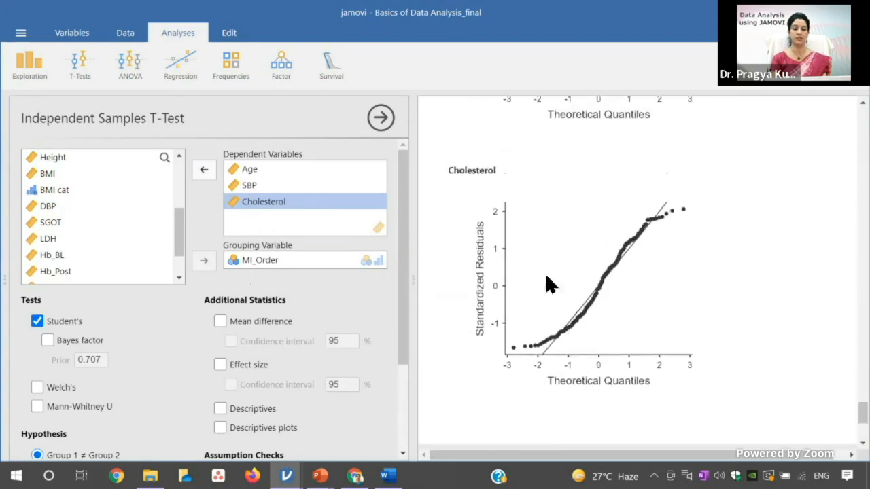
- Include the mean difference, group descriptives and Welch's test in the Independent Samples T-Test
click(218, 320)
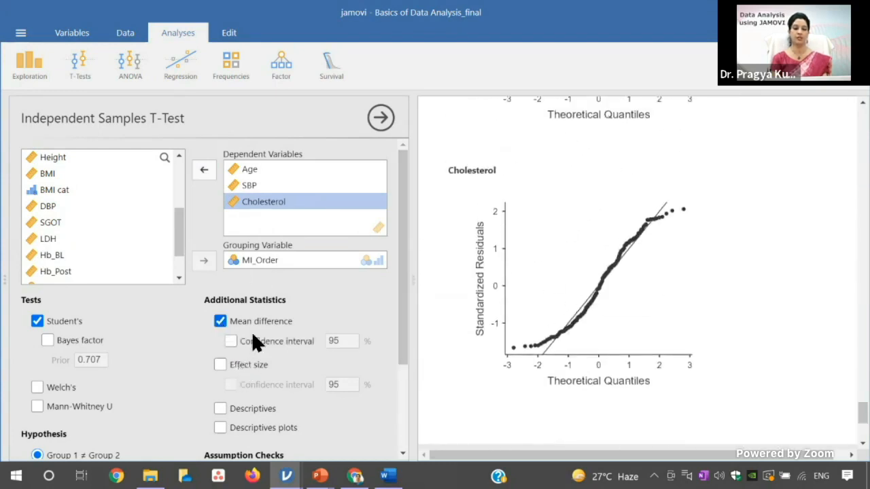
click(218, 408)
drag(402, 357, 405, 437)
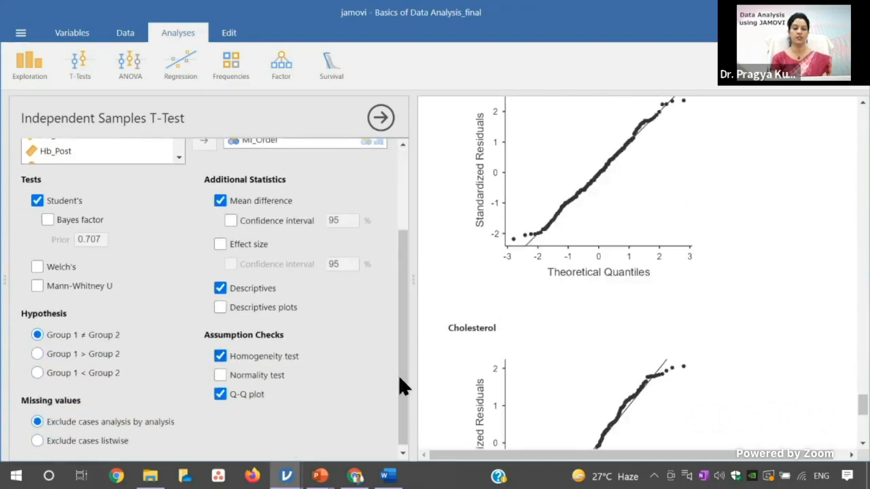
drag(400, 380, 402, 402)
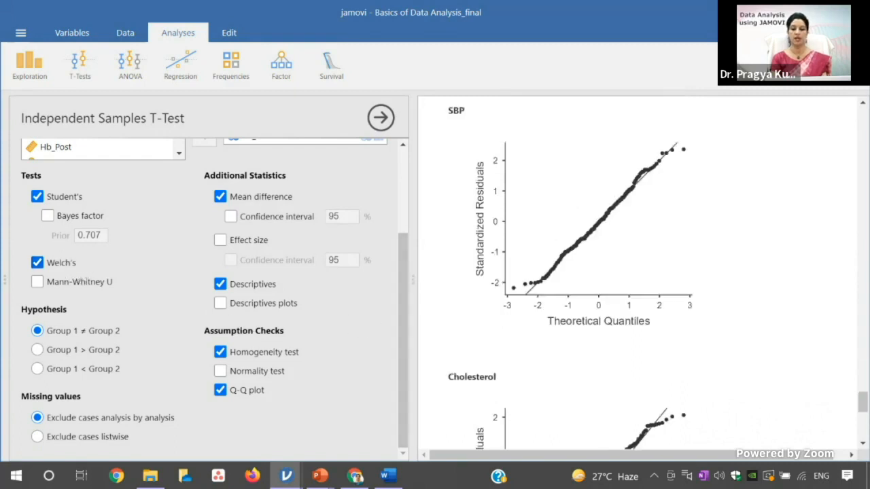
- Examine the Student's and Welch's t results, Levene's test and group descriptives for Age, SBP and Cholesterol
scroll(694, 363, up, 6)
scroll(694, 362, up, 3)
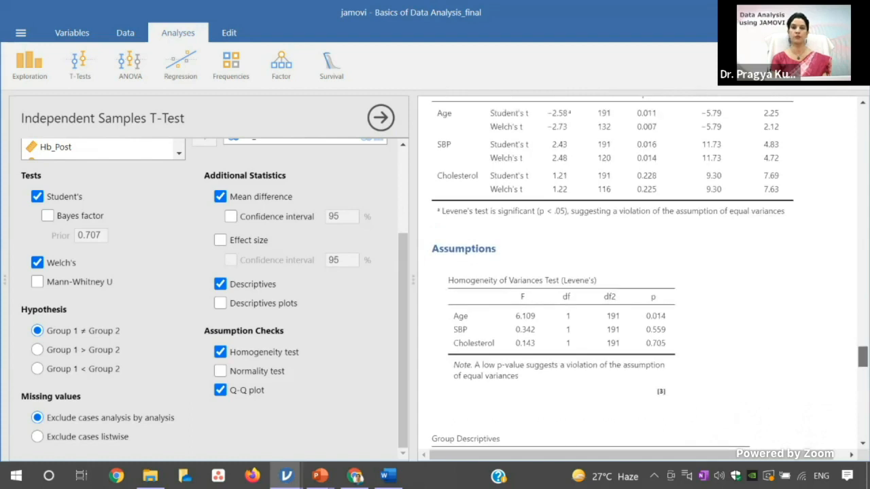
scroll(729, 254, up, 1)
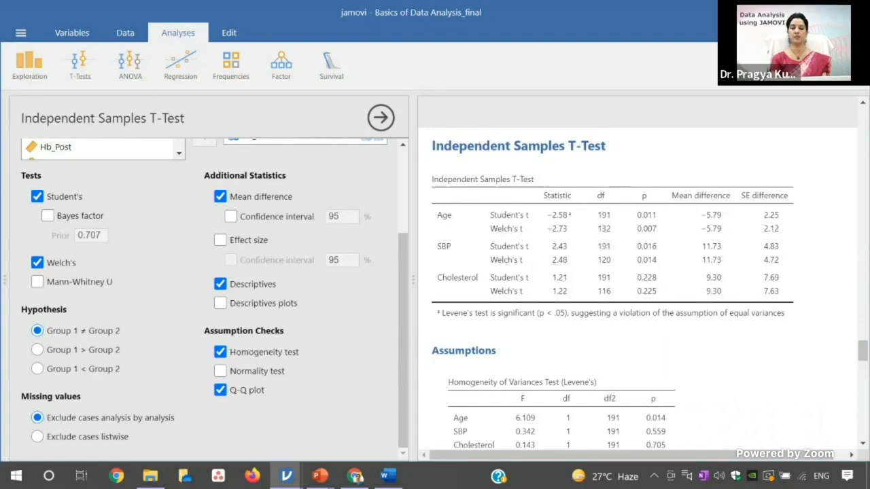
scroll(554, 294, down, 3)
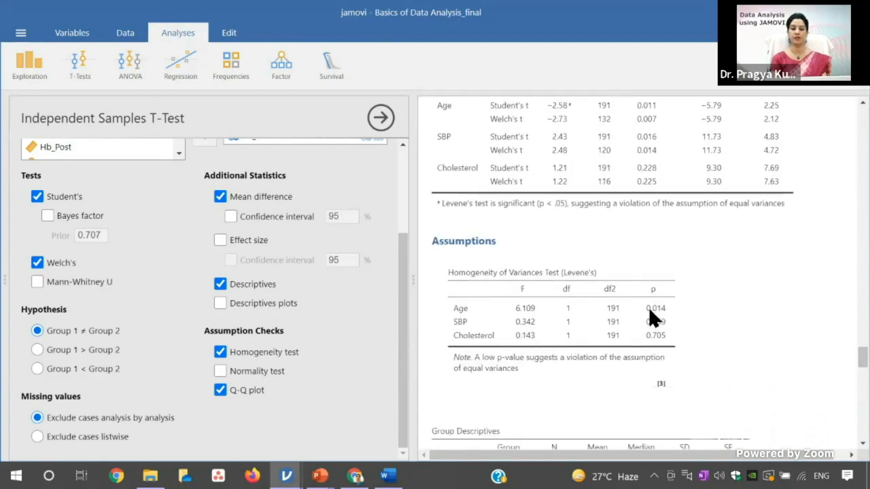
scroll(693, 299, down, 4)
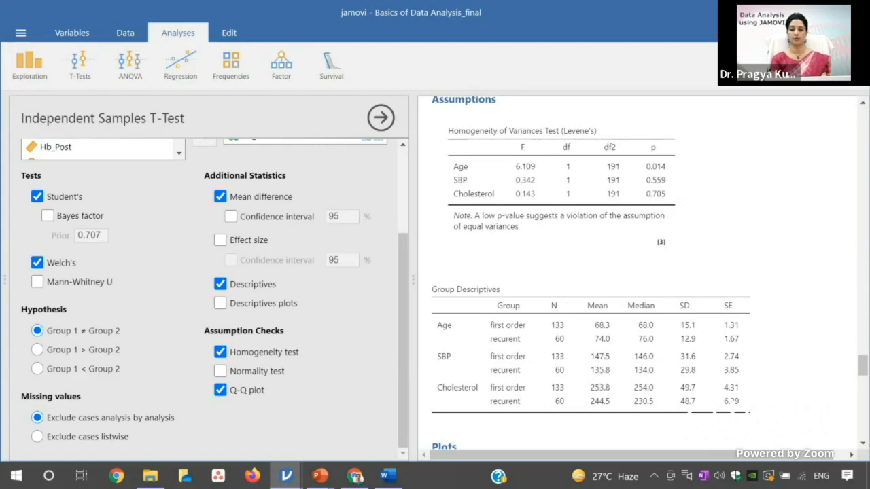
- Remove Cholesterol, SBP and Age from the dependent variables of the Independent Samples T-Test
scroll(679, 298, up, 3)
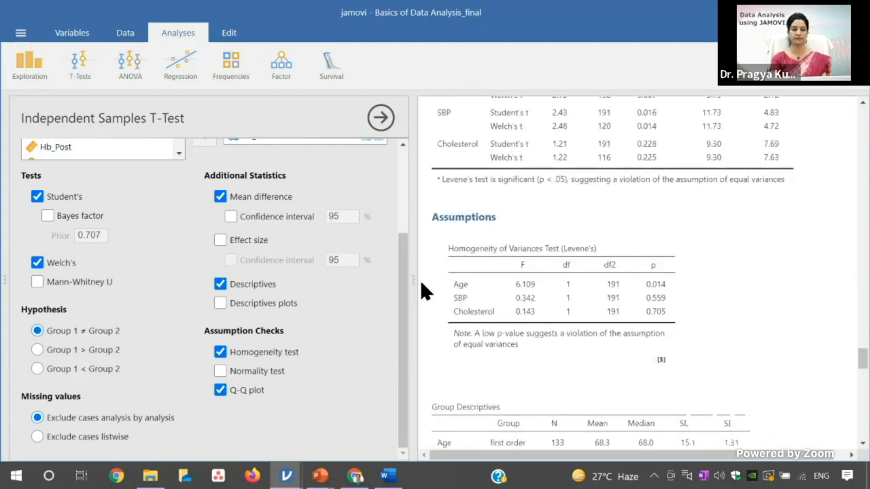
drag(400, 276, 405, 193)
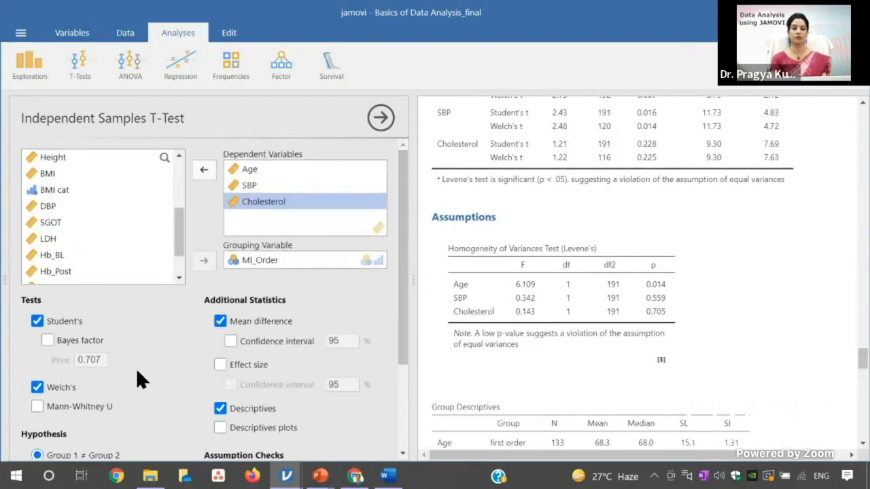
click(201, 167)
click(246, 183)
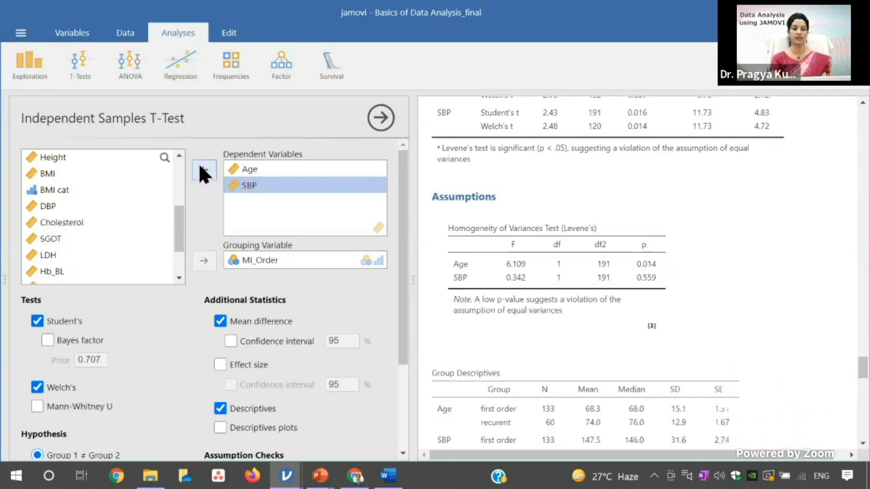
click(201, 170)
click(240, 168)
click(203, 170)
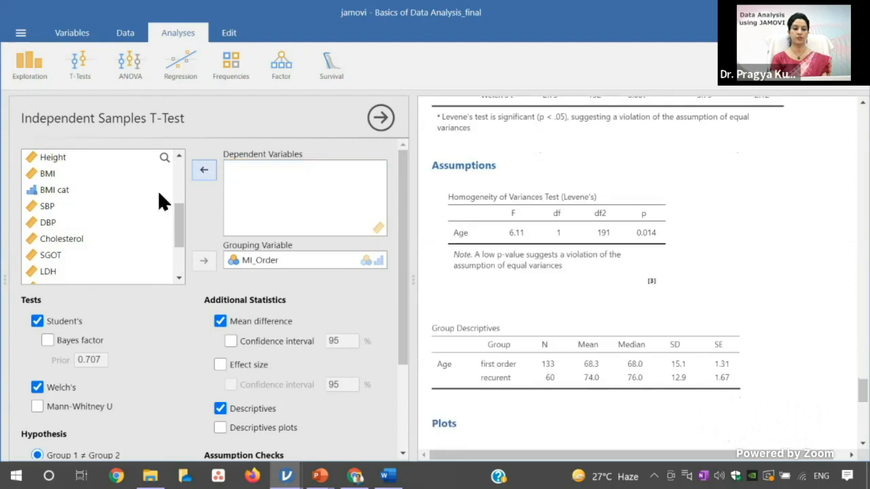
- Add SGOT and LDH as dependent variables of the t-test grouped by MI_Order
click(80, 253)
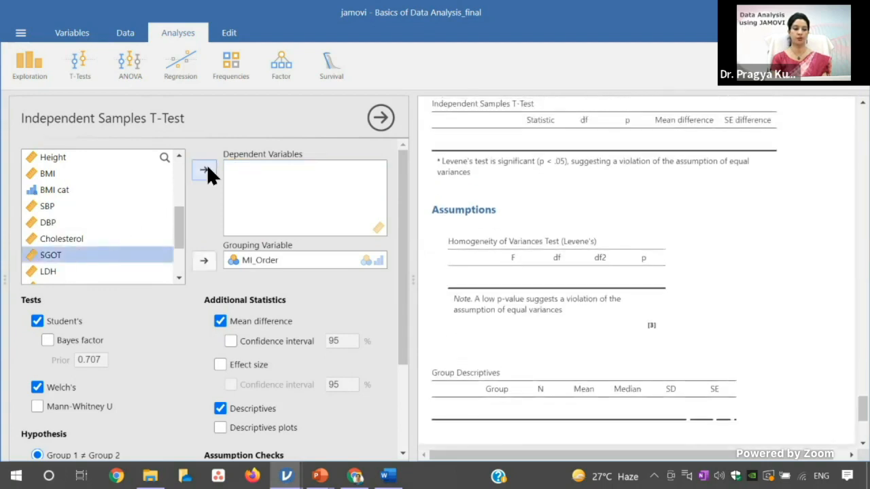
click(204, 170)
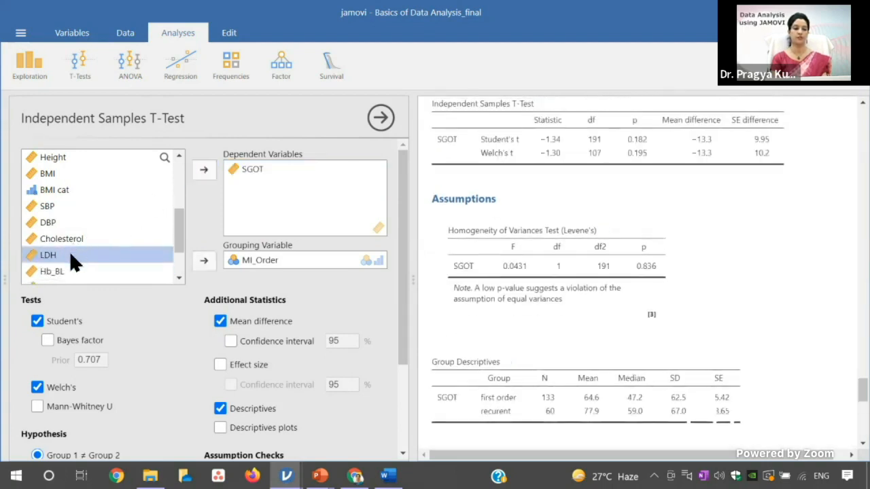
click(204, 170)
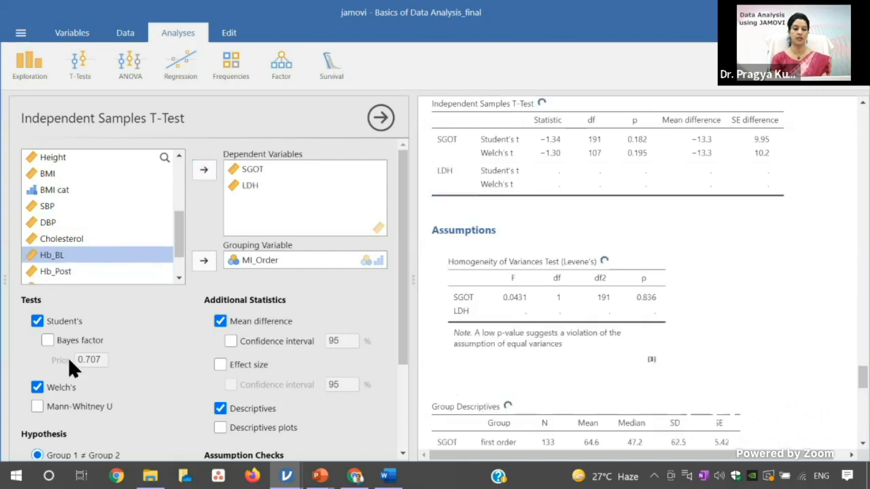
- Enable the Mann-Whitney U test, disable Student's t-test, and review the group descriptives for SGOT and LDH
click(37, 407)
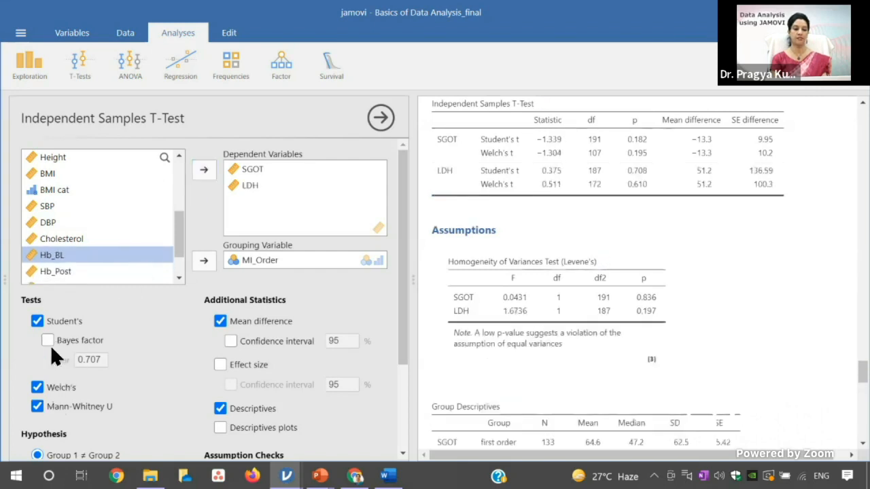
click(37, 321)
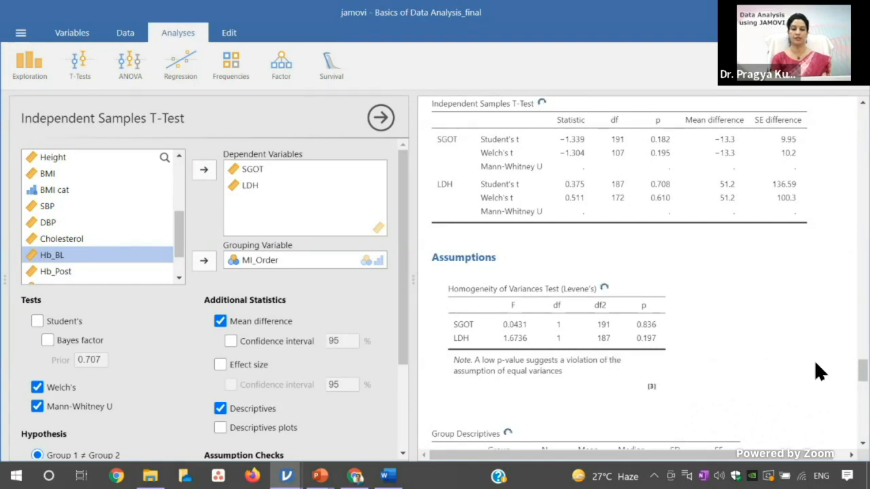
drag(862, 371, 862, 385)
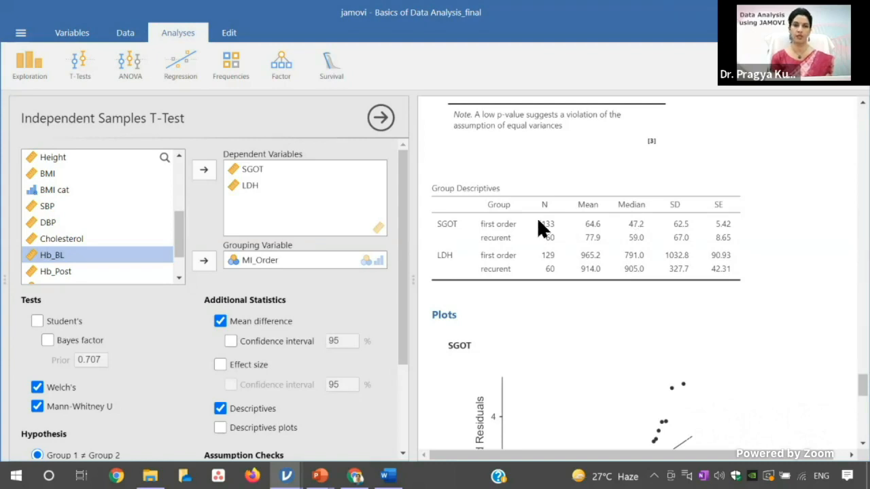
- Switch to the PowerPoint slide show and advance from the steps to follow to the dummy table comparing mean values across MI order
click(34, 67)
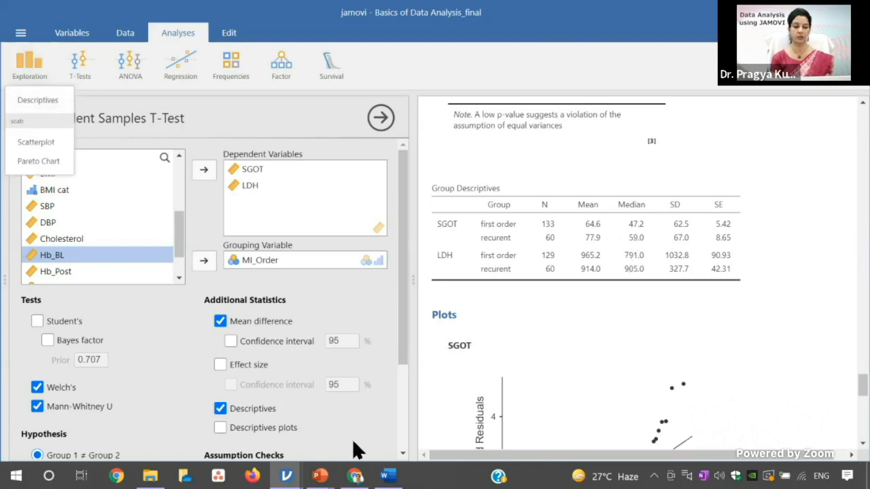
key(super+Tab)
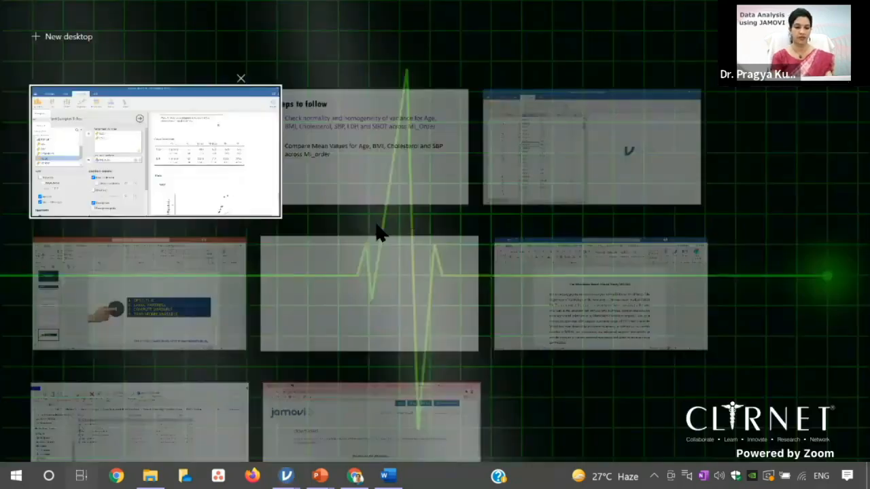
click(401, 166)
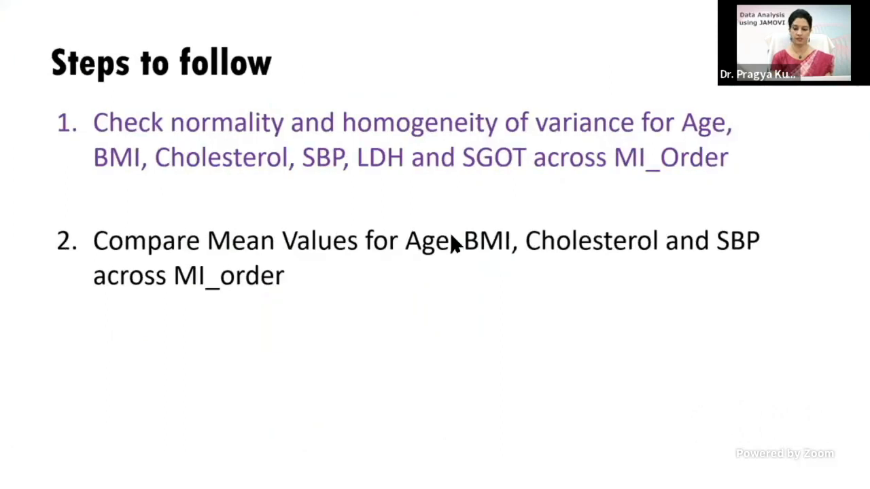
click(452, 236)
click(452, 237)
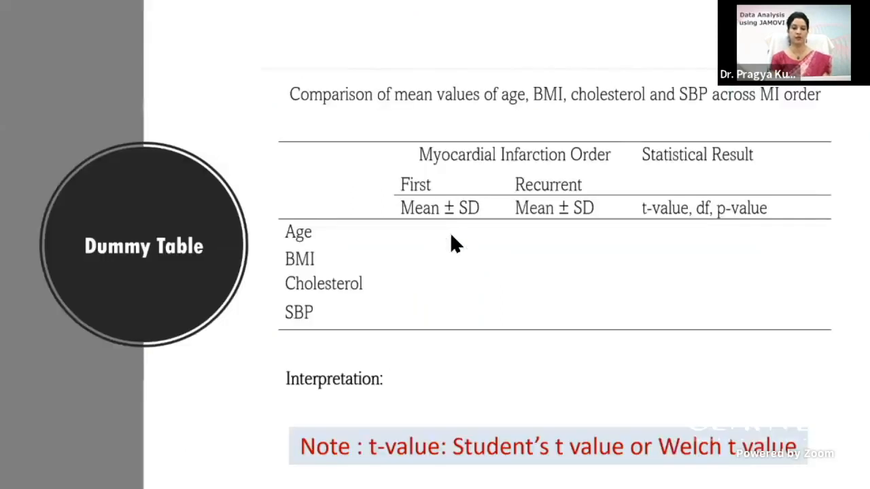
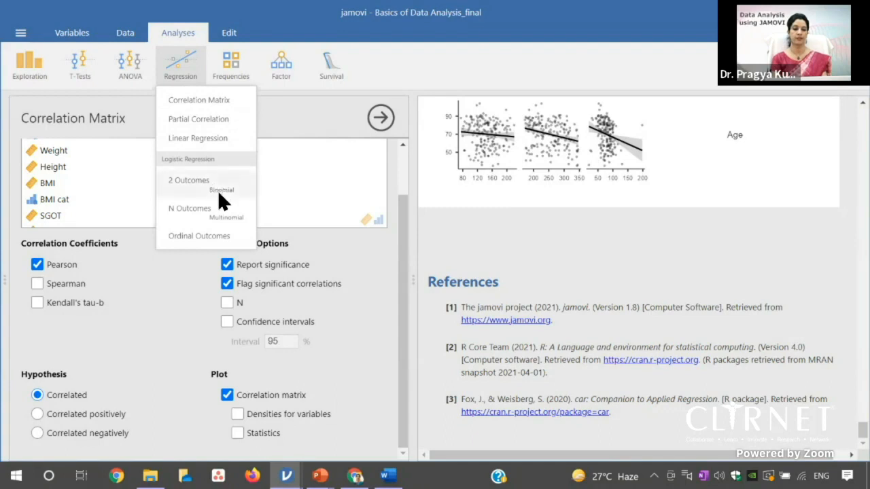
- Start a binomial (2 Outcomes) logistic regression in jamovi with Outcome as the dependent variable
click(219, 188)
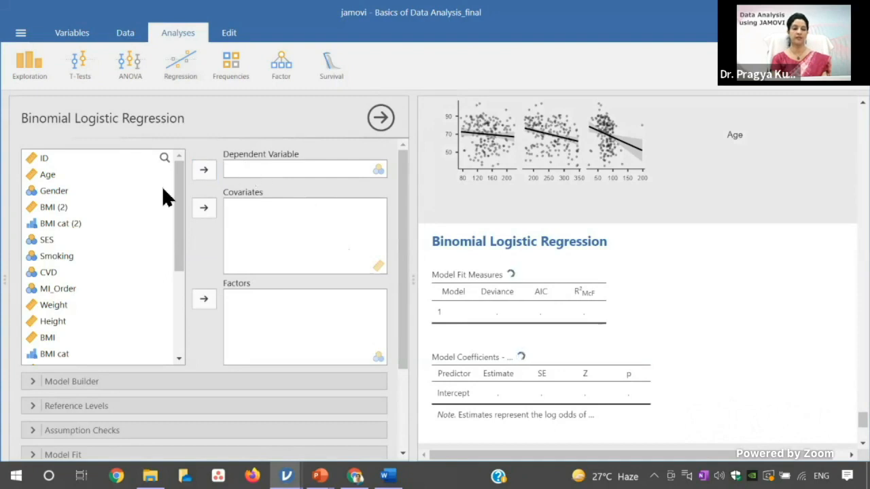
drag(180, 194, 182, 309)
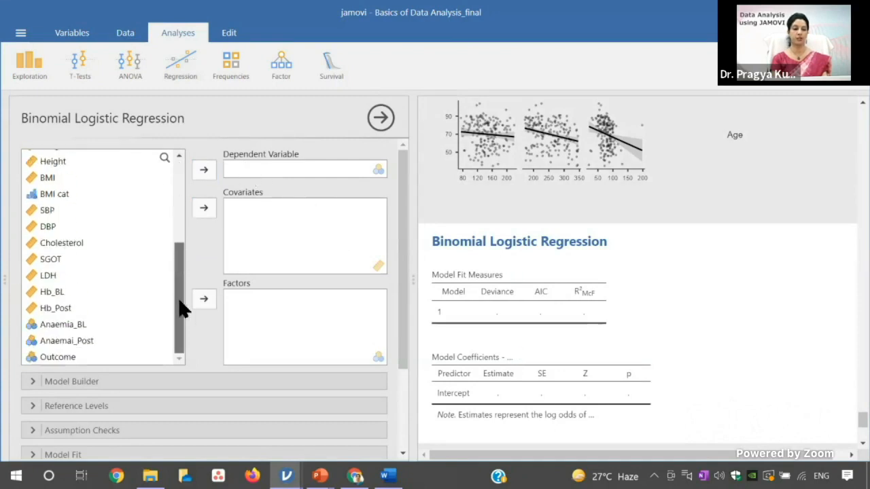
click(64, 352)
click(201, 164)
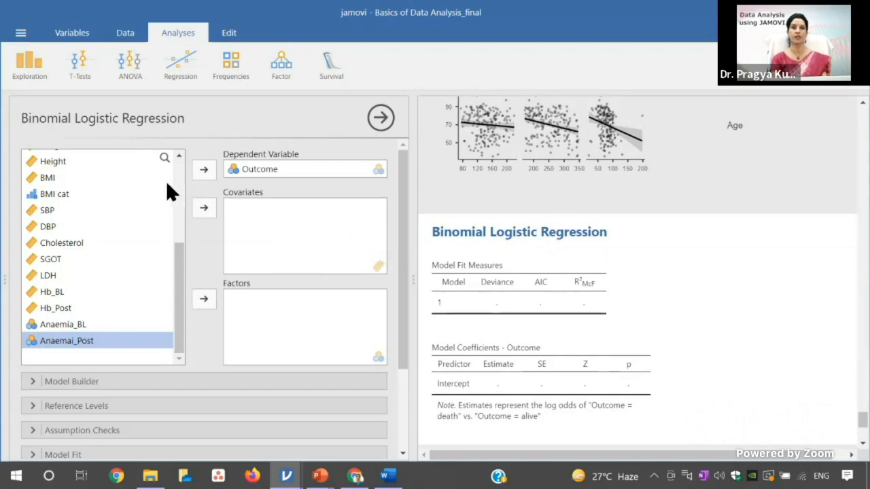
- Add Age as a covariate and Gender and Smoking as factors in the logistic regression
drag(179, 252, 182, 158)
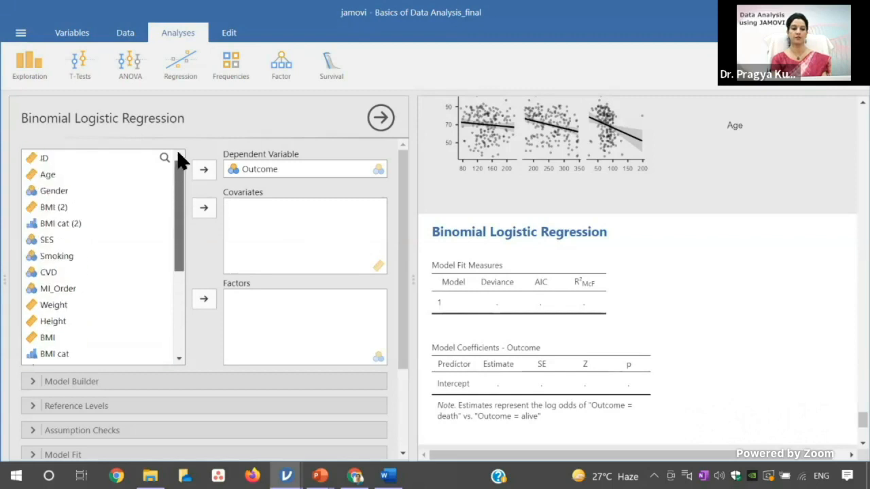
click(90, 170)
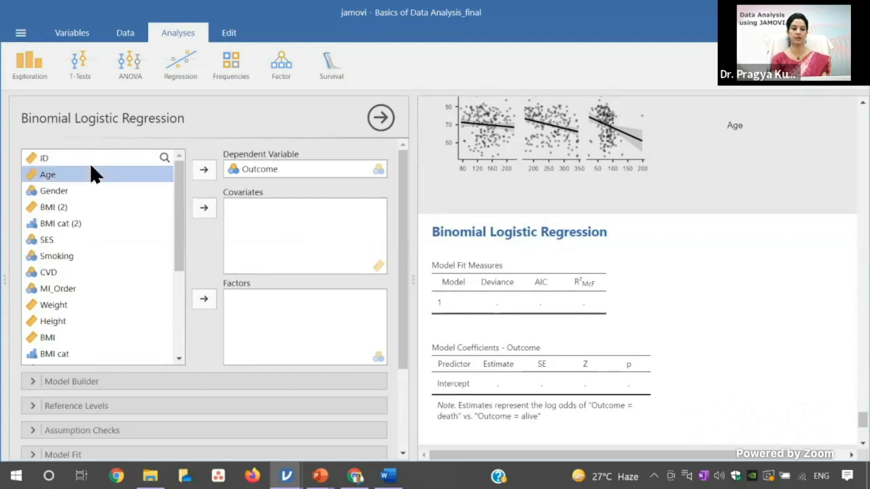
click(206, 208)
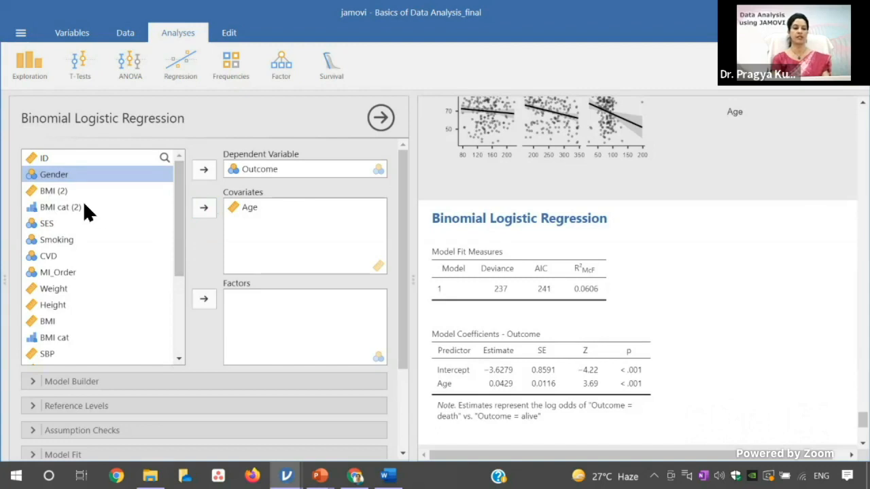
click(204, 299)
click(61, 225)
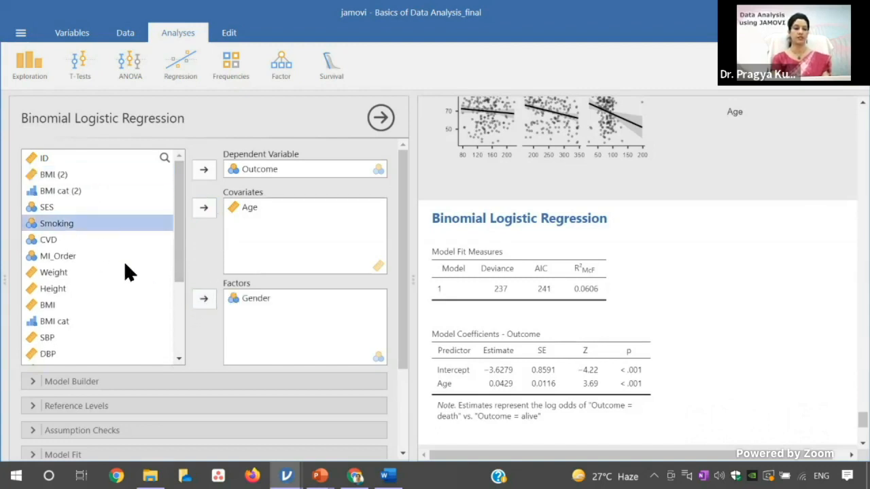
click(204, 299)
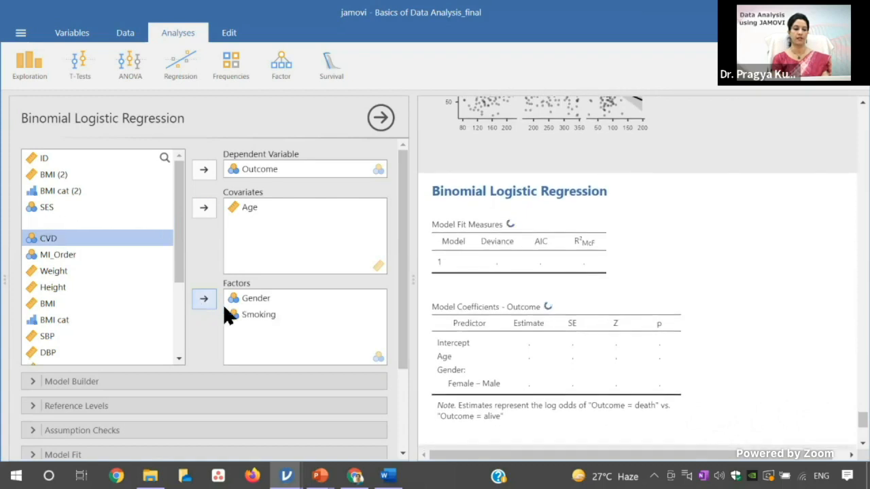
- Review the model builder blocks and the reference levels for Outcome, Gender and Smoking
click(120, 382)
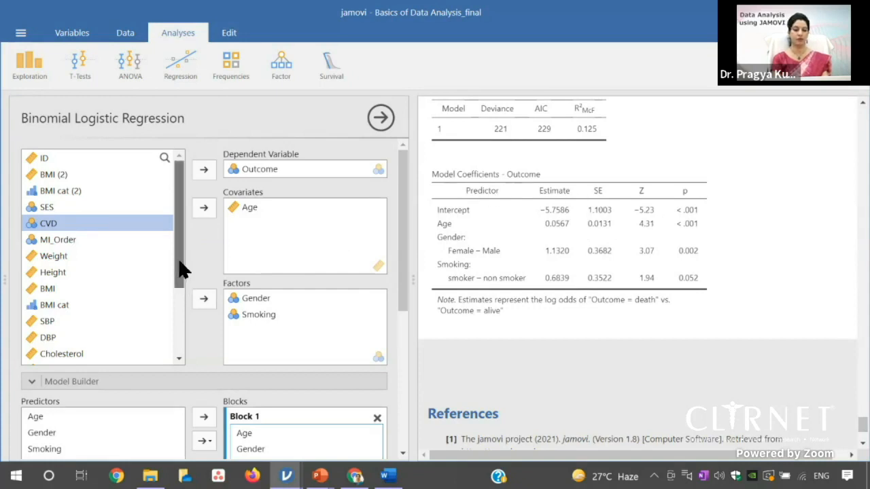
drag(401, 307, 407, 420)
click(101, 346)
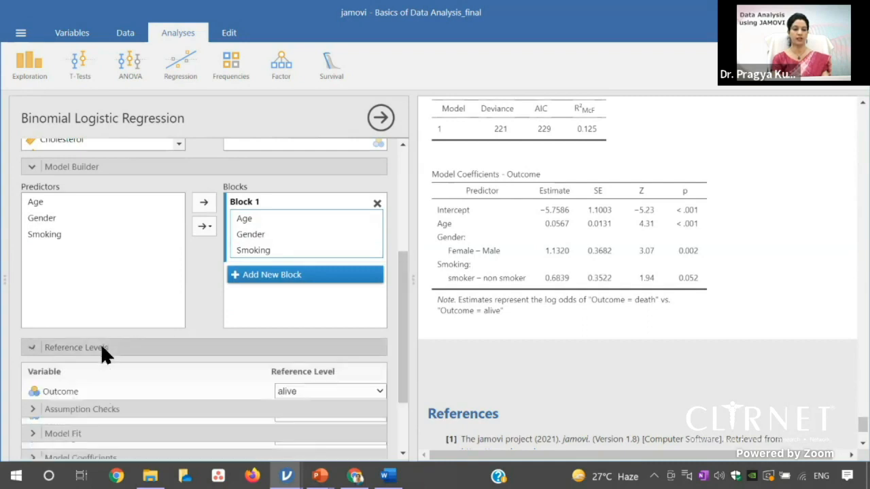
drag(404, 340, 410, 381)
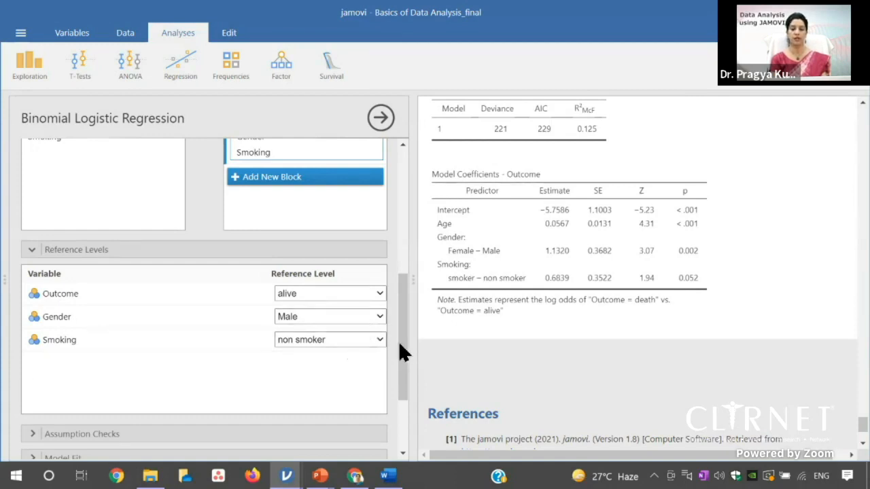
drag(401, 341, 401, 365)
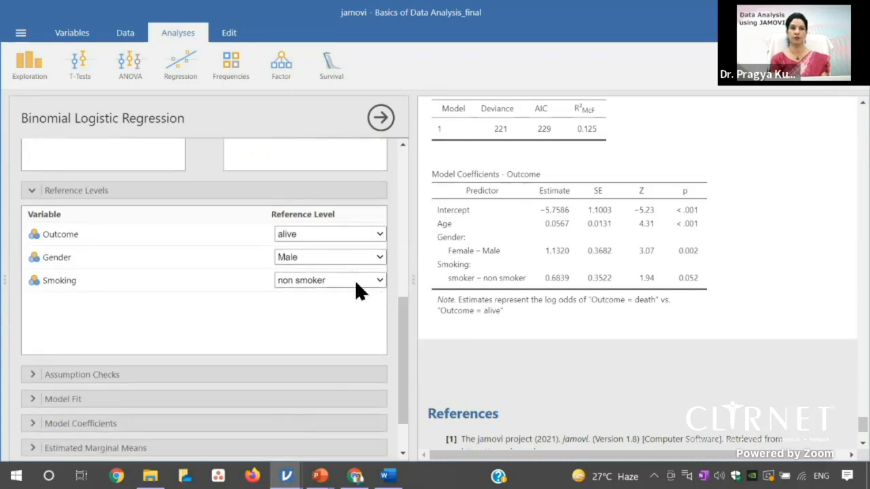
- Enable collinearity statistics as an assumption check and examine the VIF and tolerance table
click(154, 378)
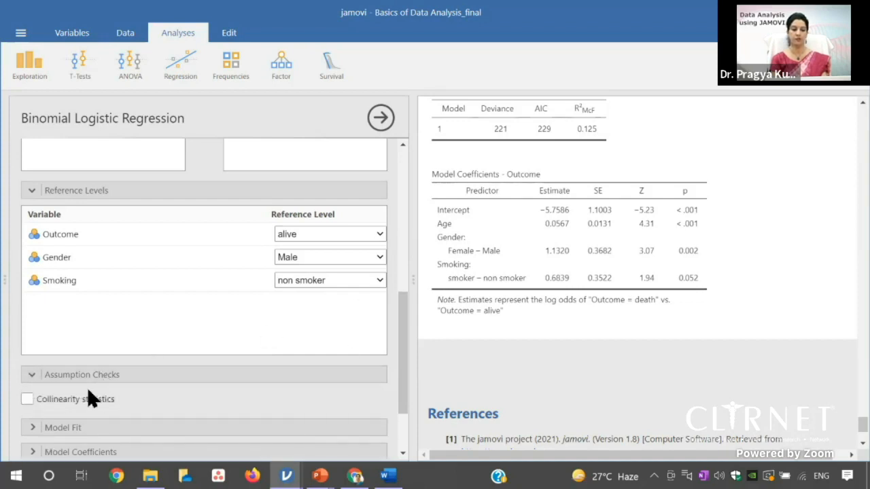
click(27, 399)
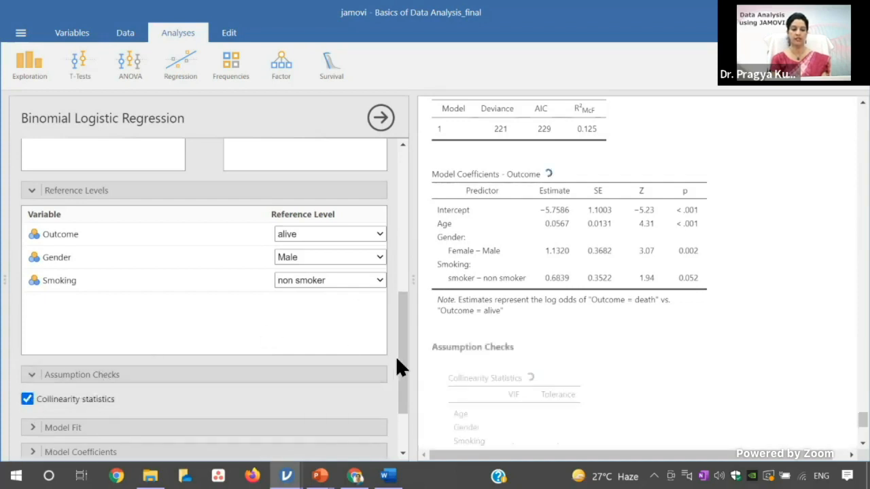
drag(399, 359, 405, 383)
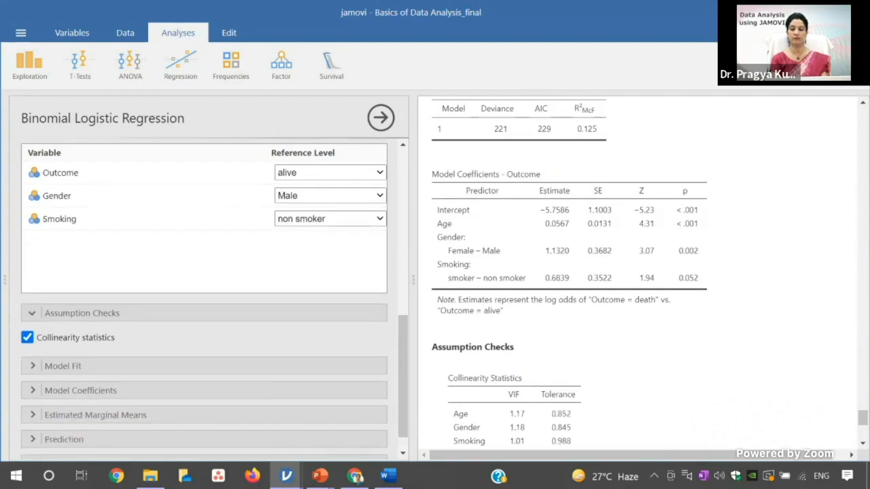
scroll(576, 248, down, 5)
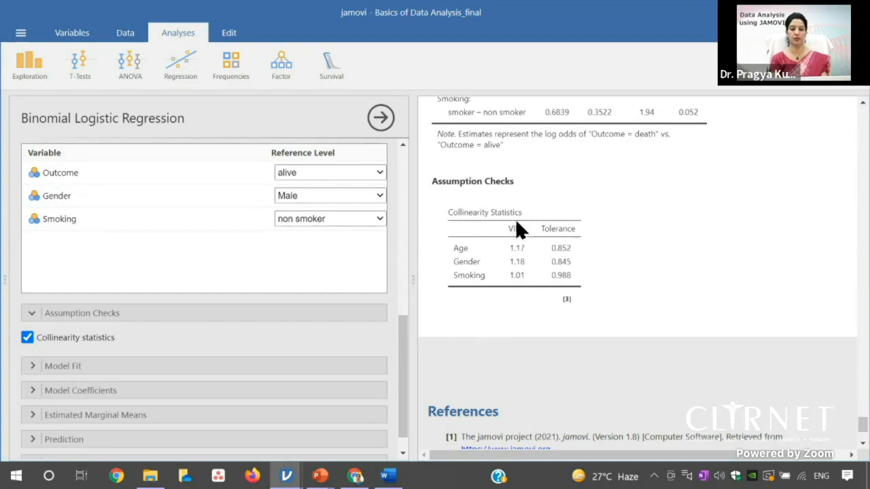
- Include the overall model test among the model fit measures
click(94, 366)
drag(404, 369, 402, 402)
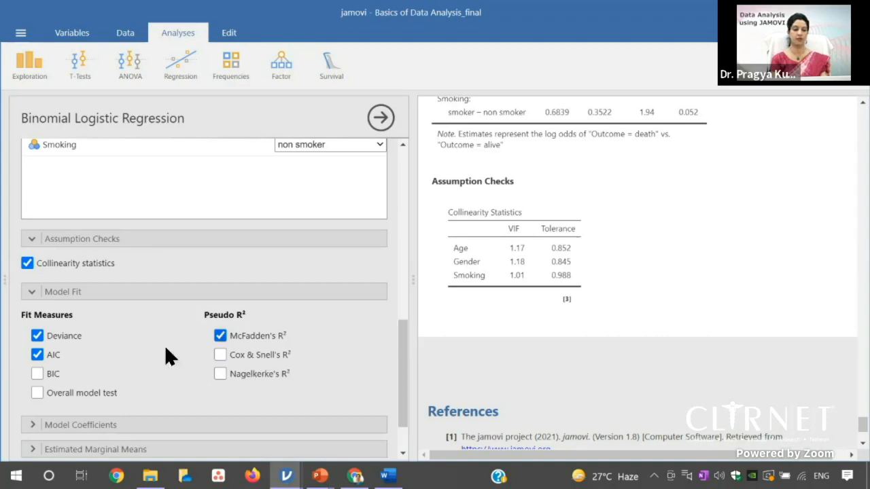
click(101, 391)
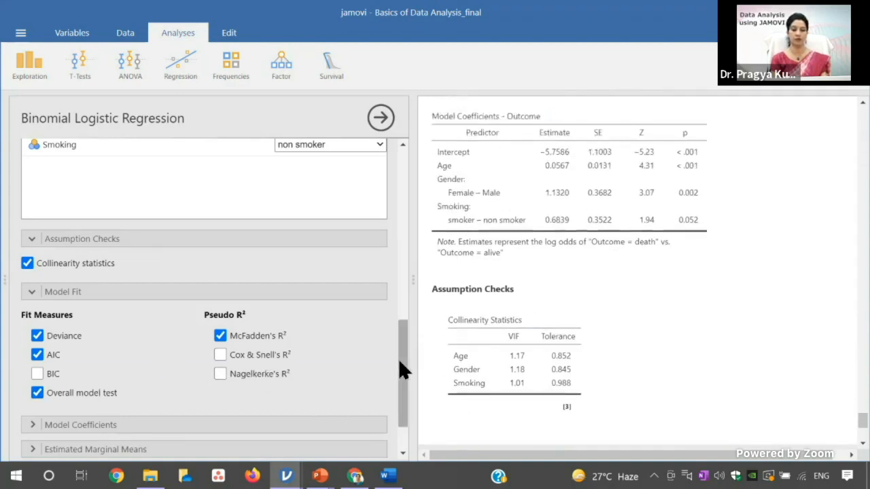
- Include the odds ratio in the model coefficients output
drag(402, 373, 404, 398)
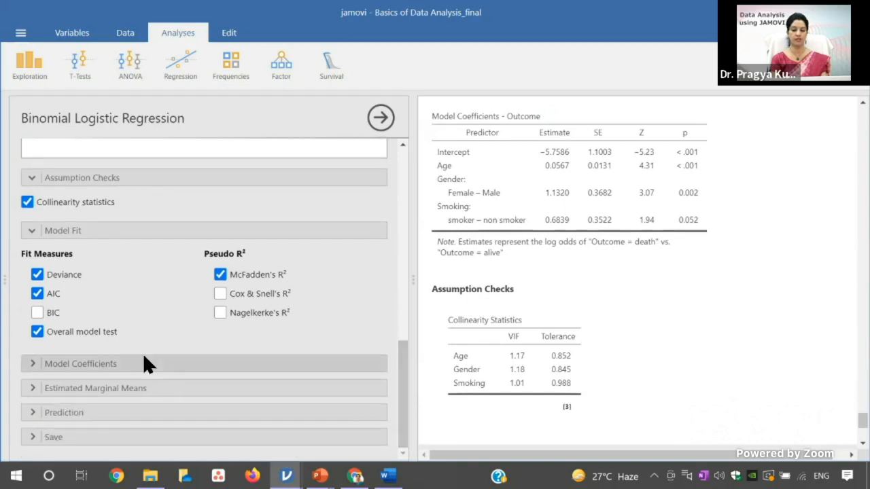
click(128, 363)
click(220, 408)
drag(403, 388, 399, 423)
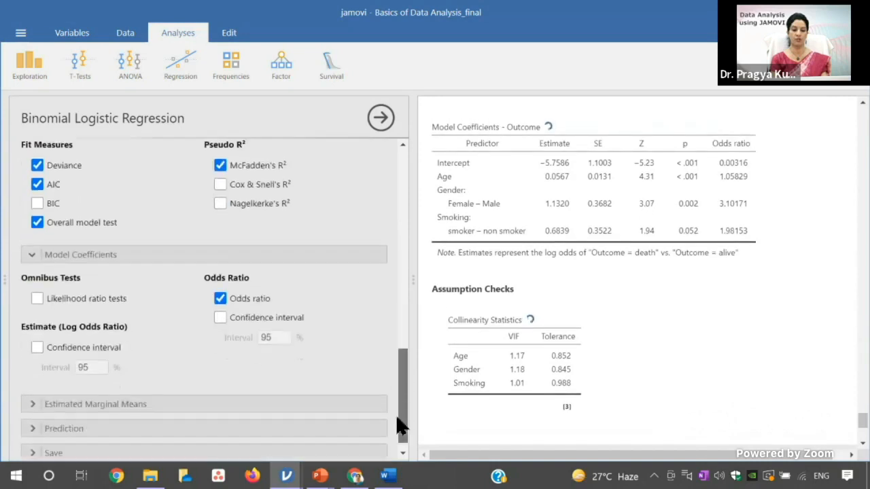
- Add the odds ratio's 95% confidence interval, and include specificity, sensitivity, AUC and the ROC curve as prediction output
scroll(399, 420, down, 1)
click(220, 301)
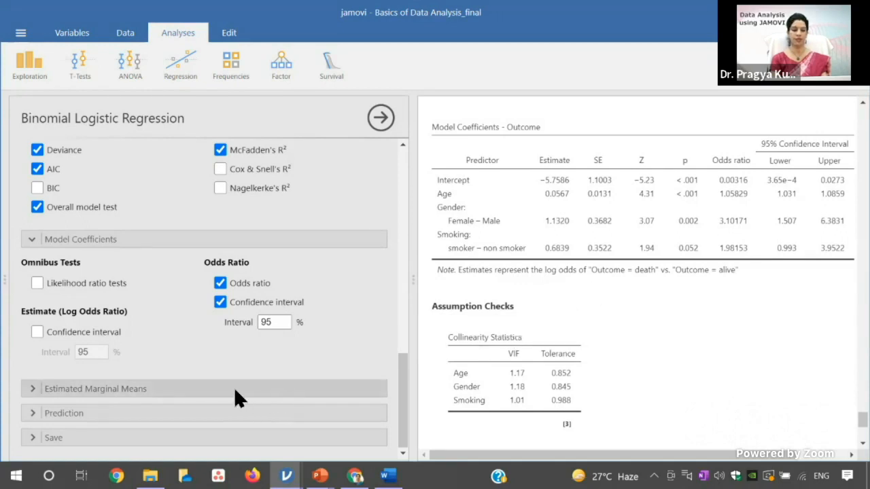
click(190, 416)
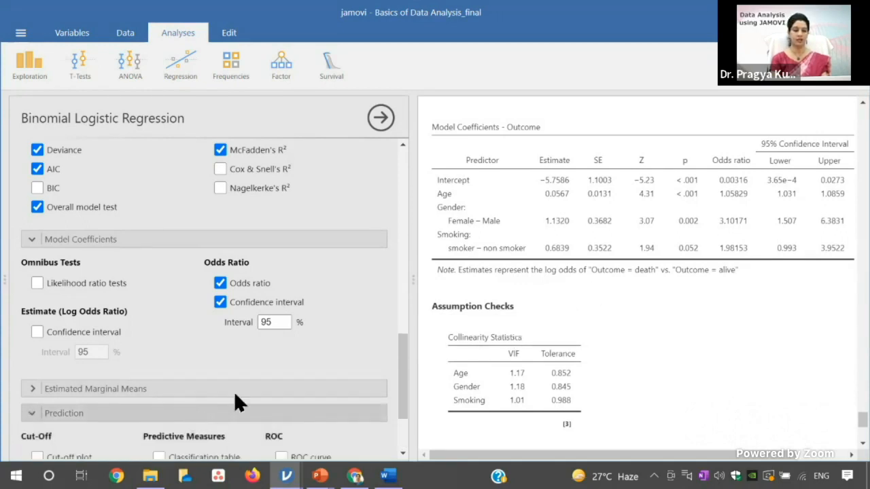
drag(403, 367, 395, 398)
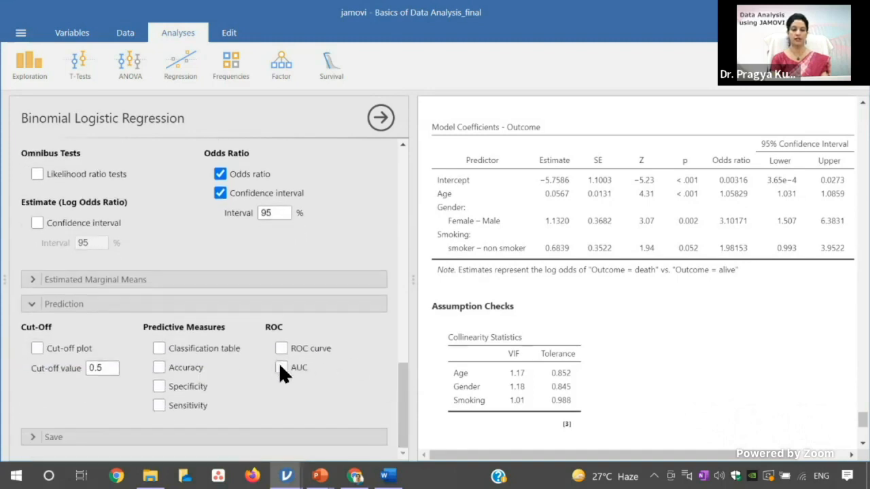
click(158, 386)
click(159, 404)
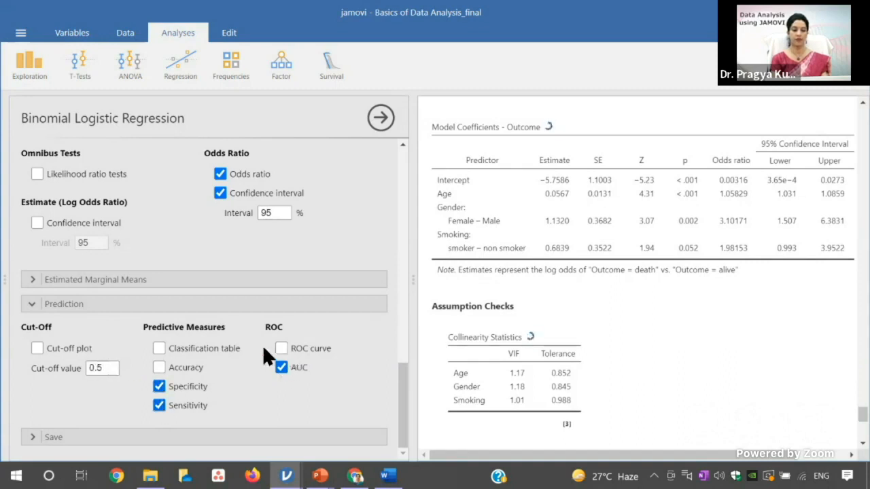
click(281, 348)
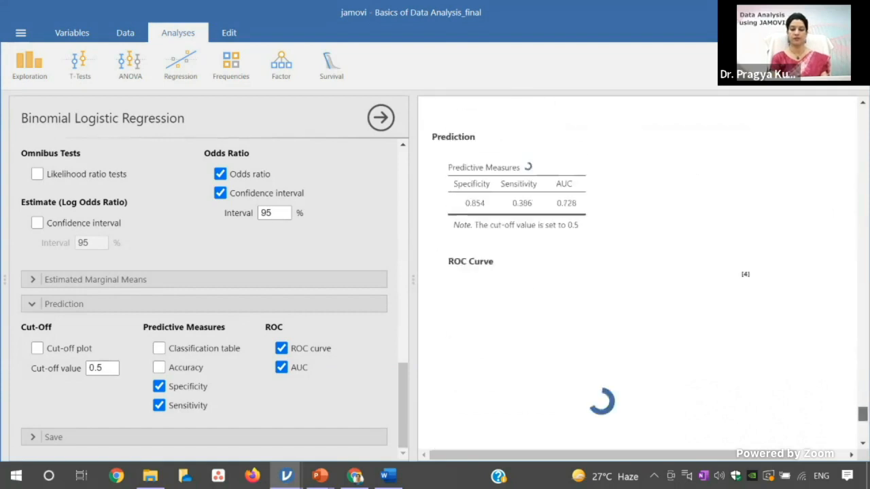
- Review the predictive measures table, the collinearity statistics and the ROC curve in the logistic regression results
scroll(862, 416, down, 2)
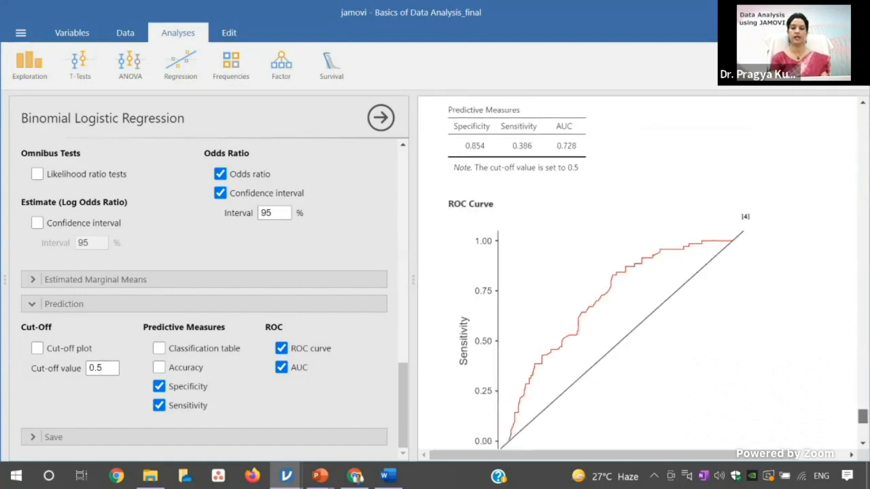
mouse_move(863, 418)
mouse_down()
mouse_move(862, 426)
mouse_move(862, 405)
mouse_up()
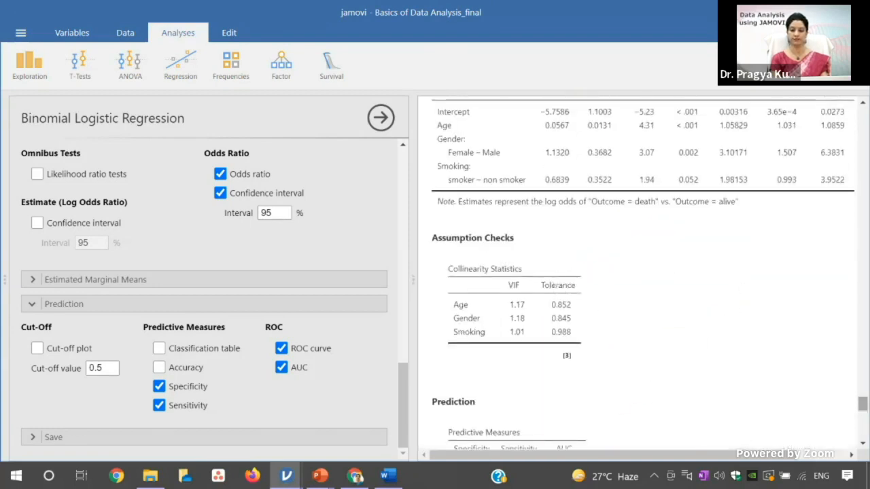
scroll(504, 312, down, 2)
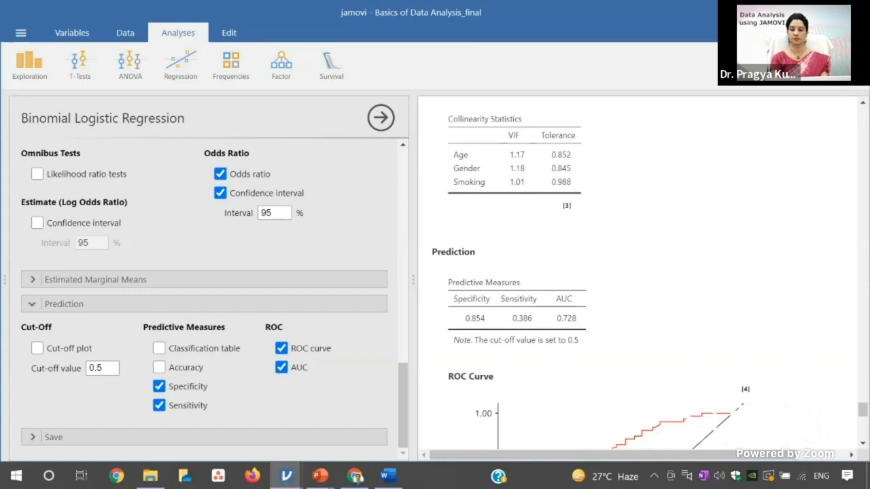
scroll(862, 411, down, 1)
scroll(639, 272, down, 6)
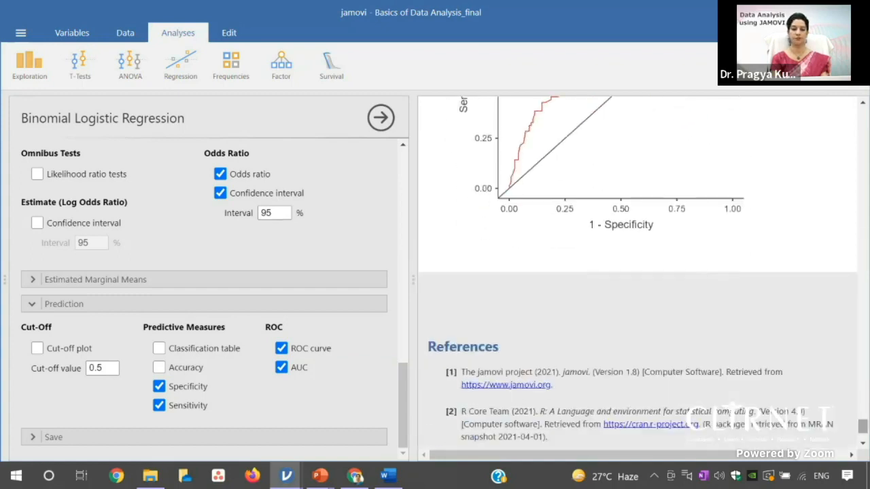
- Switch to the Webinar_JAMOVI slide show in PowerPoint
click(355, 433)
key(super)
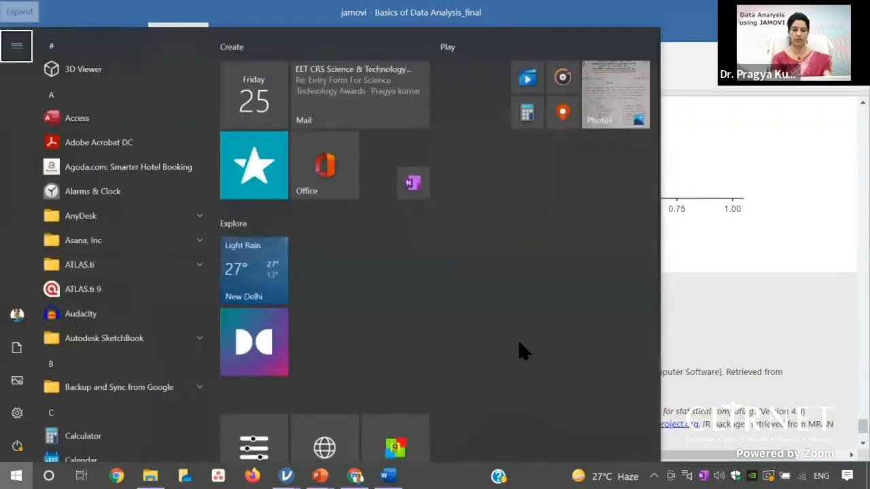
click(808, 361)
click(808, 354)
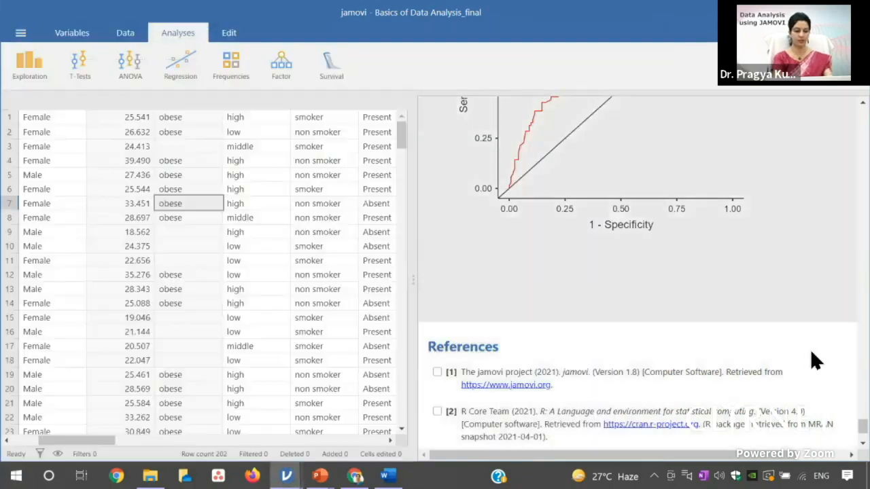
key(super+Tab)
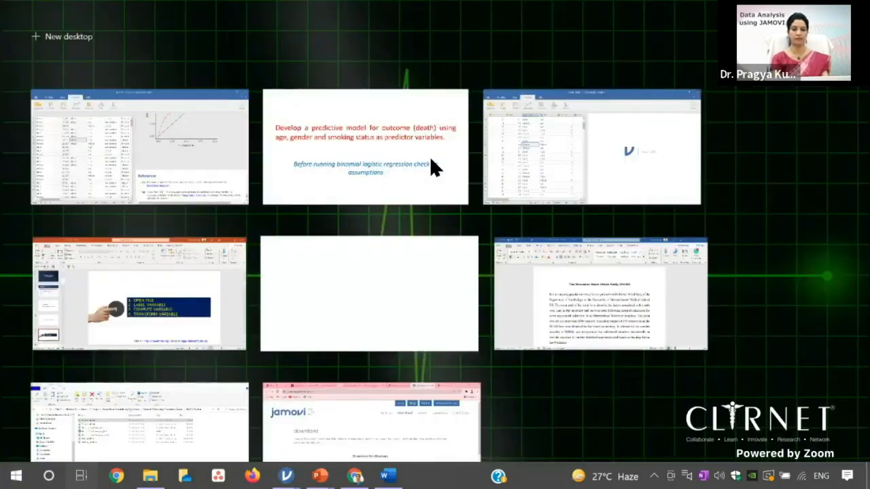
click(433, 160)
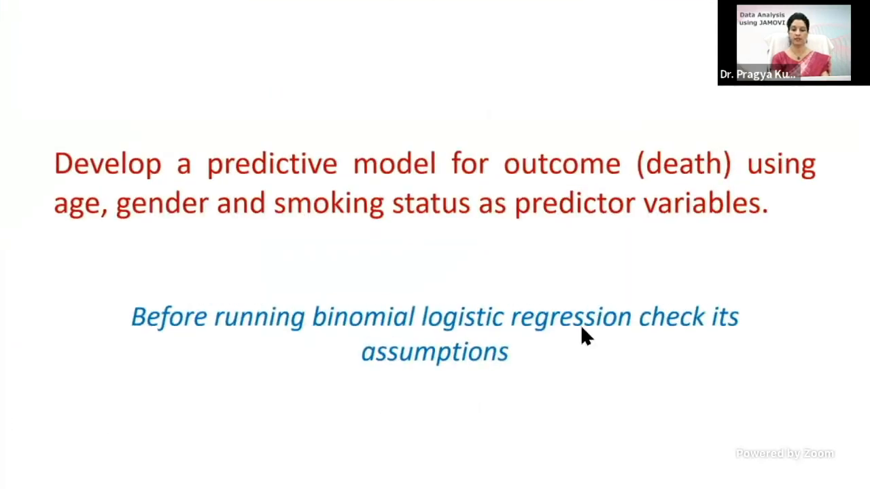
- Advance the slides past the dummy table to the multiple linear regression task on estimating cholesterol level
key(Right)
key(Right)
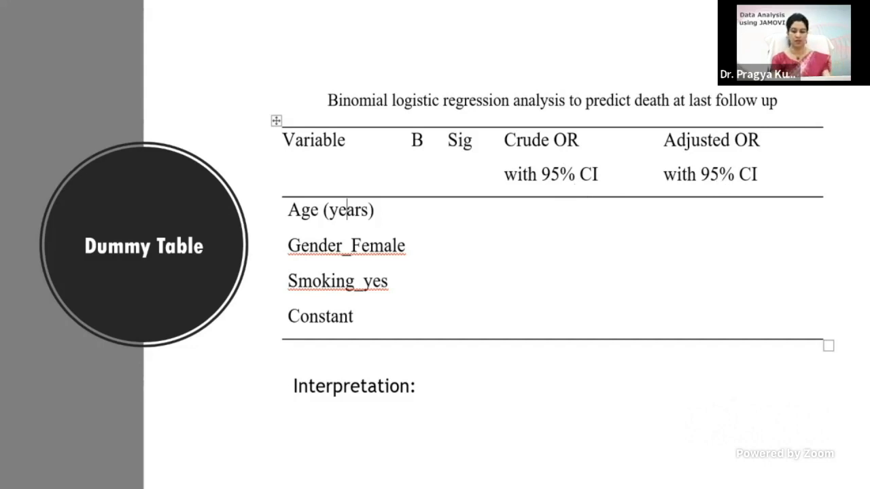
key(Right)
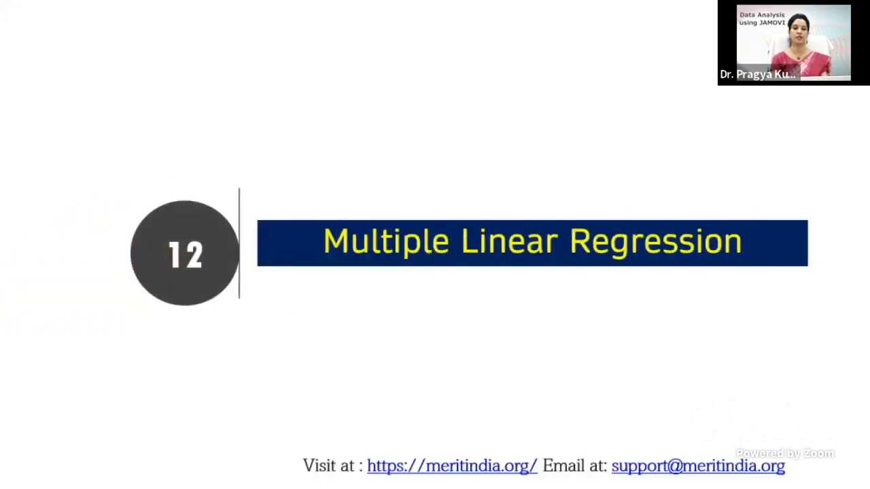
key(Right)
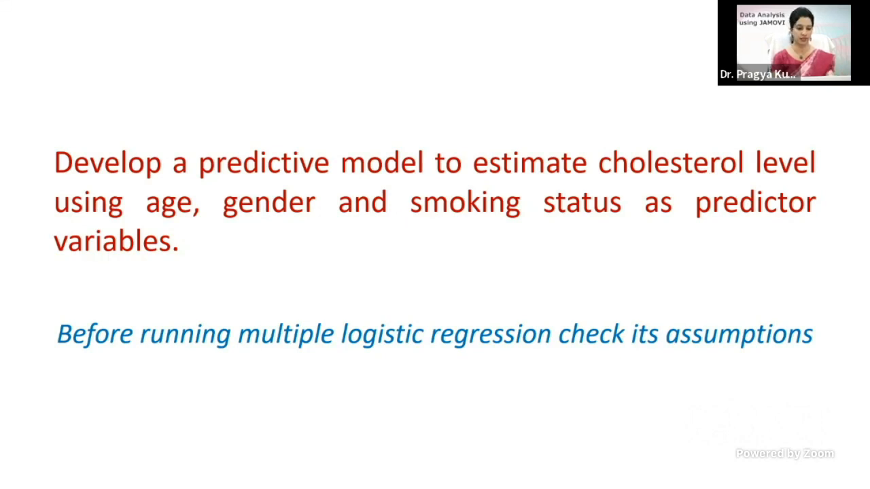
- Return to the Basics of Data Analysis_final file in jamovi and start a linear regression with Cholesterol as the dependent variable
key(super+Tab)
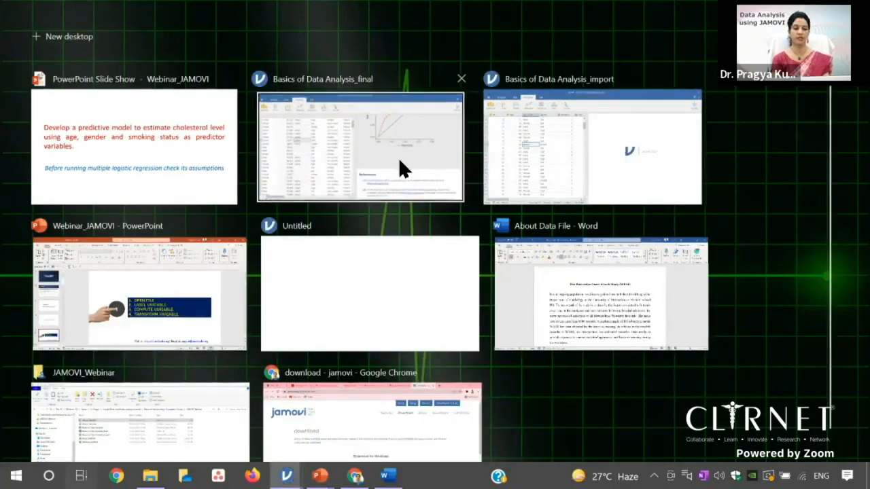
click(398, 157)
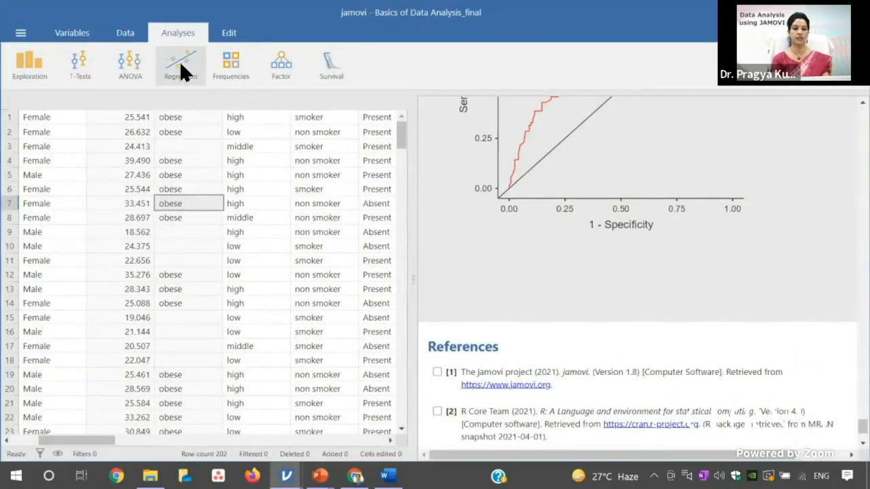
click(181, 67)
click(206, 136)
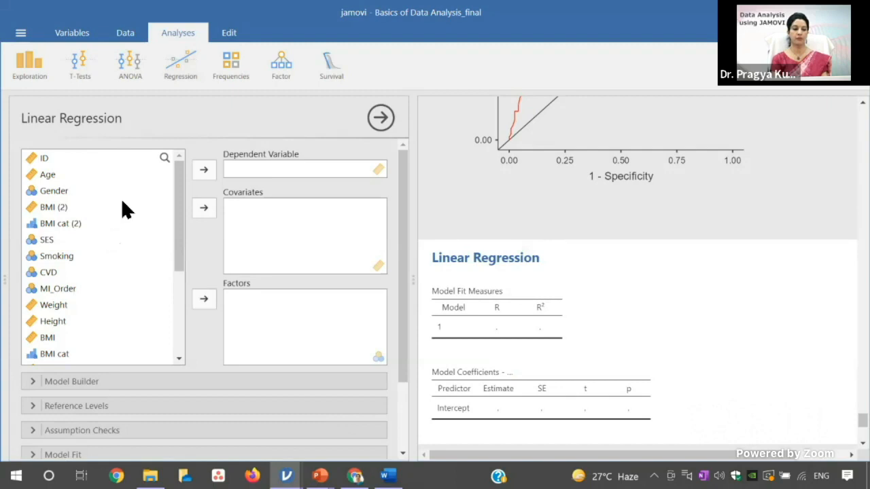
drag(176, 223, 174, 275)
click(76, 299)
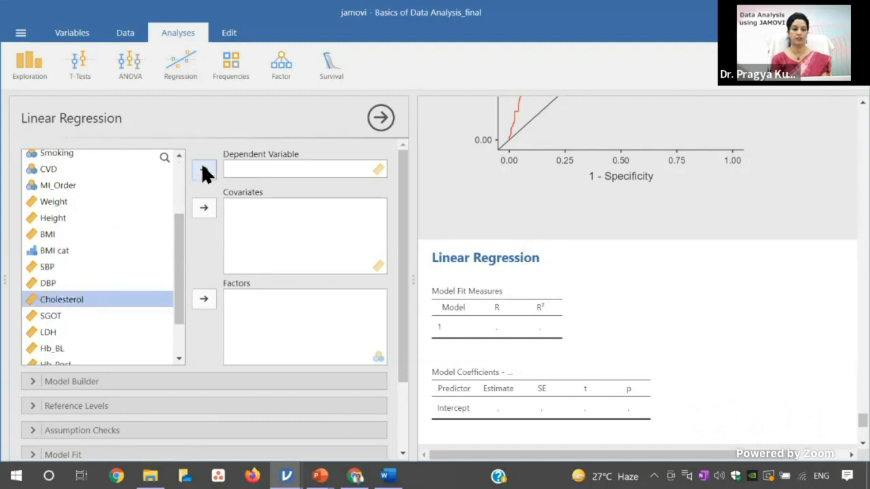
click(204, 172)
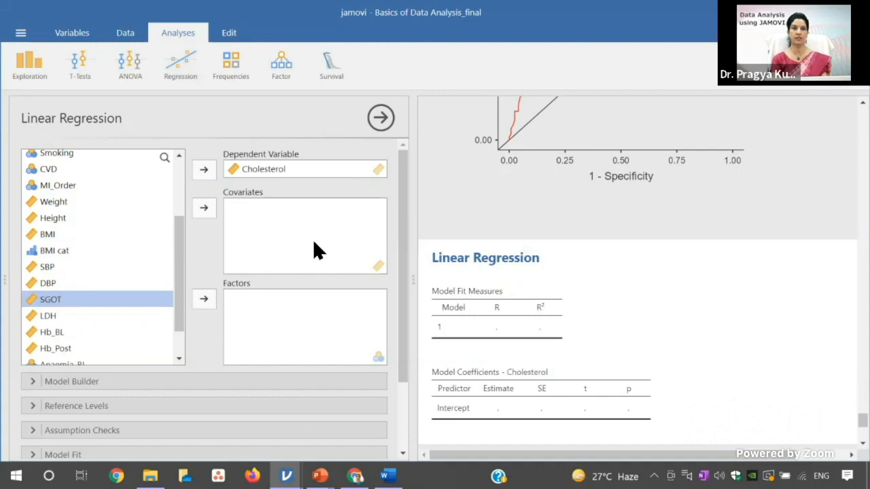
- Assign Age as the covariate and Gender and Smoking as factors in the linear regression
drag(175, 251, 175, 199)
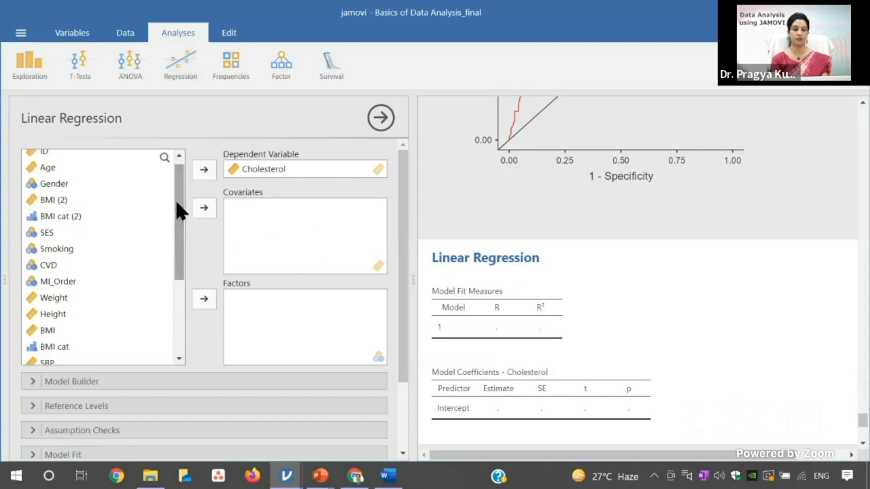
click(55, 169)
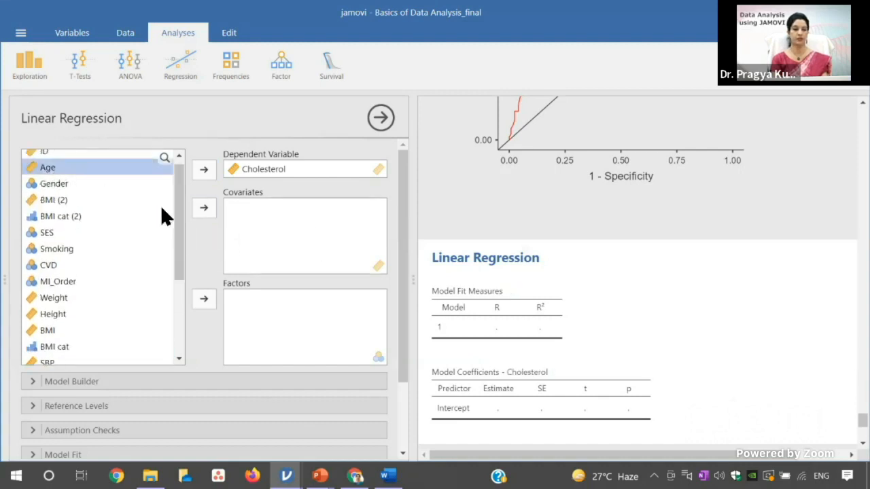
click(204, 211)
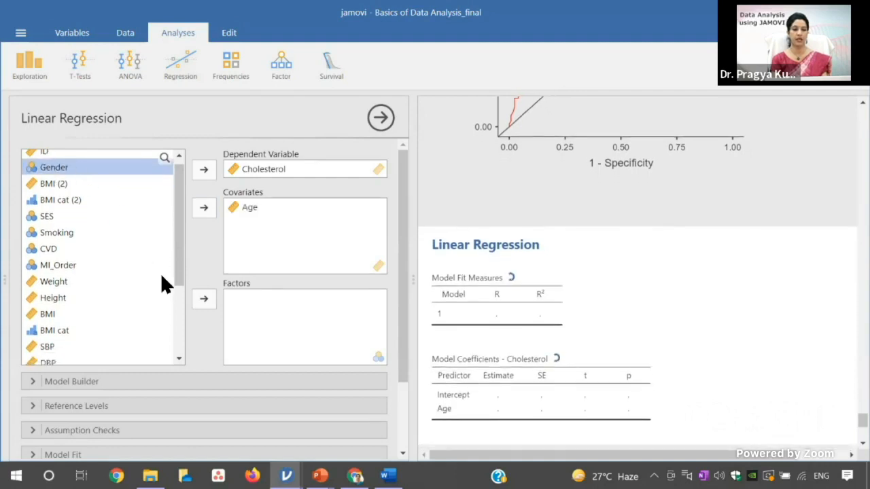
click(205, 302)
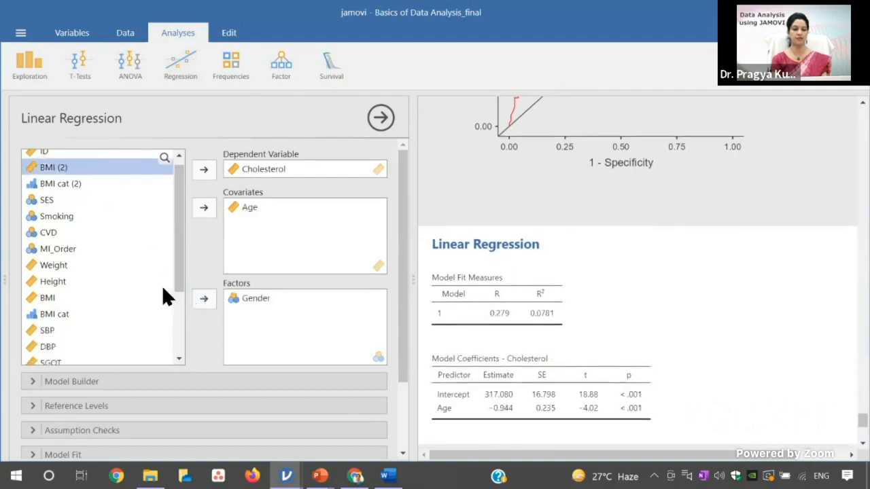
click(74, 214)
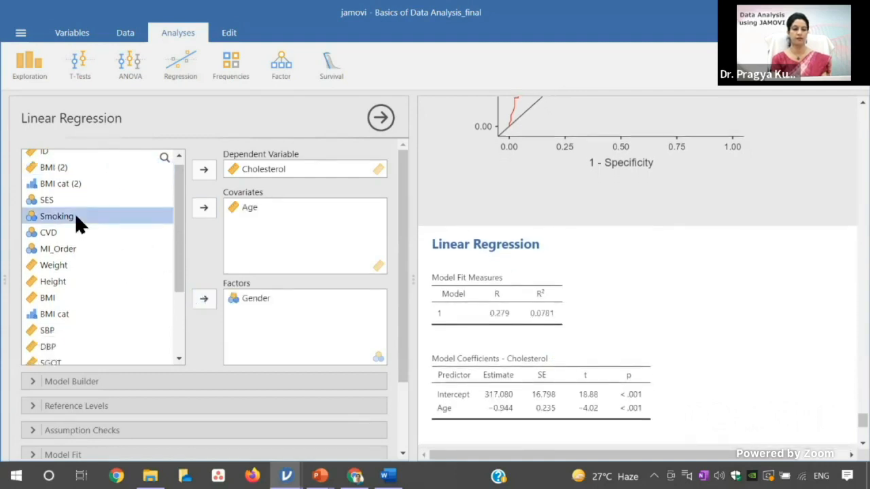
click(204, 299)
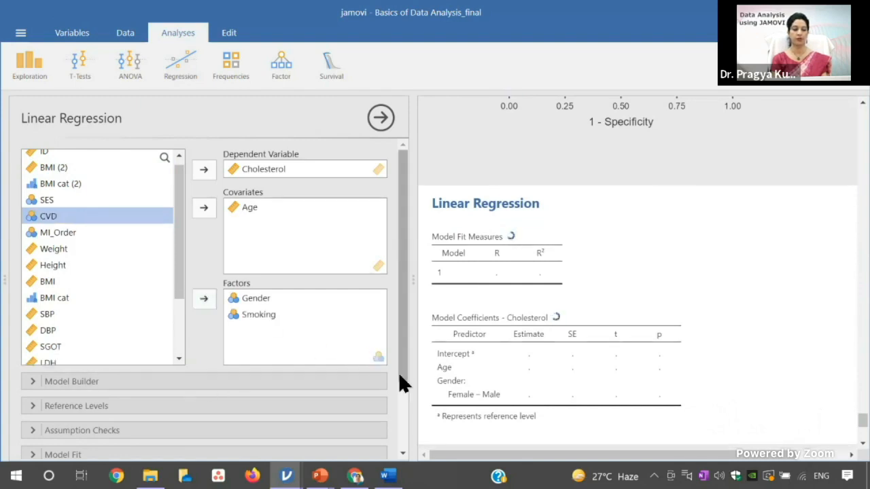
- Review the linear regression's model builder block and the reference levels for Gender and Smoking
scroll(407, 379, down, 1)
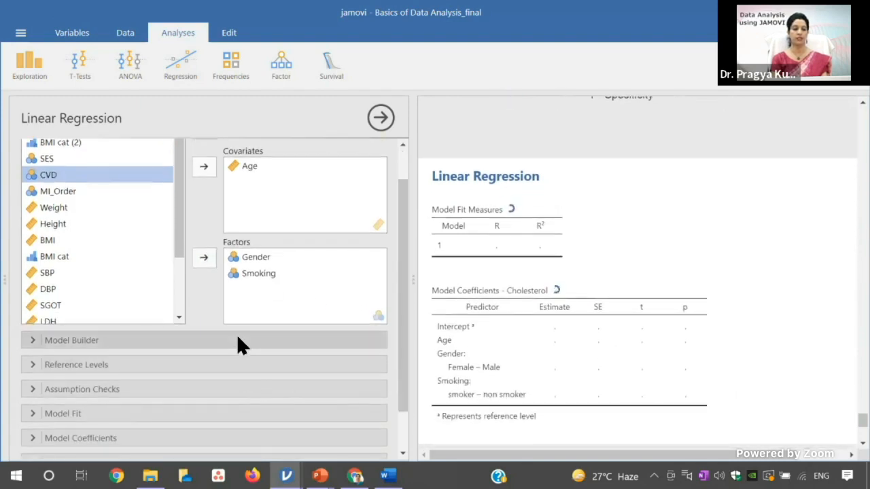
click(238, 342)
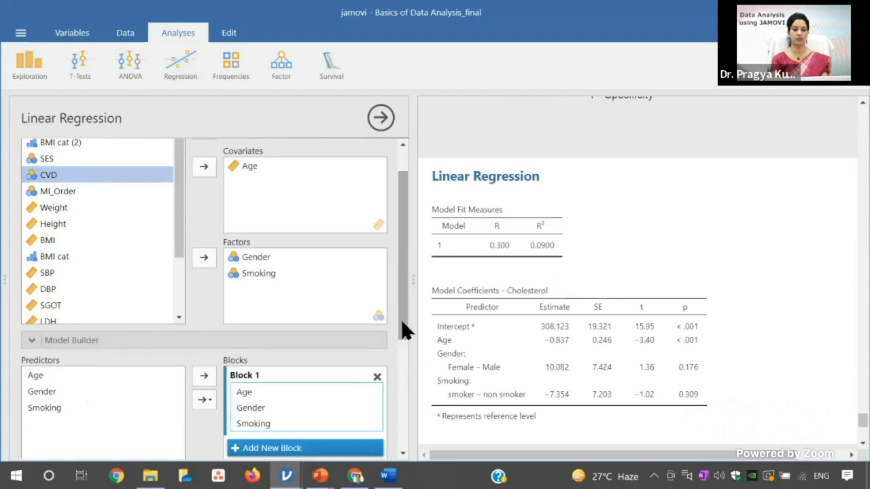
scroll(401, 340, down, 3)
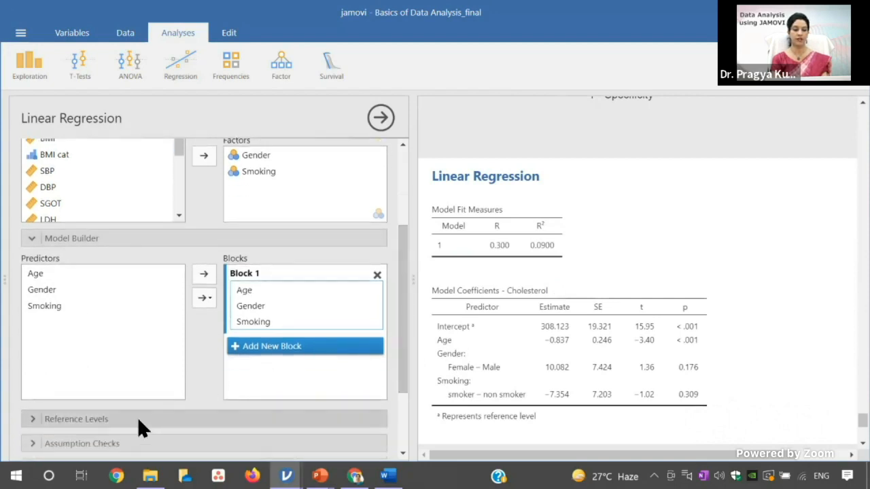
click(137, 417)
drag(399, 321, 404, 358)
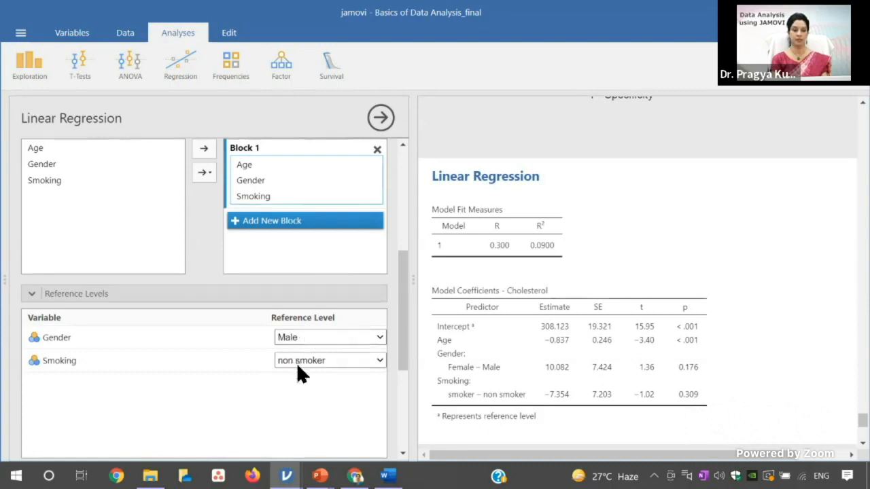
drag(402, 348, 405, 393)
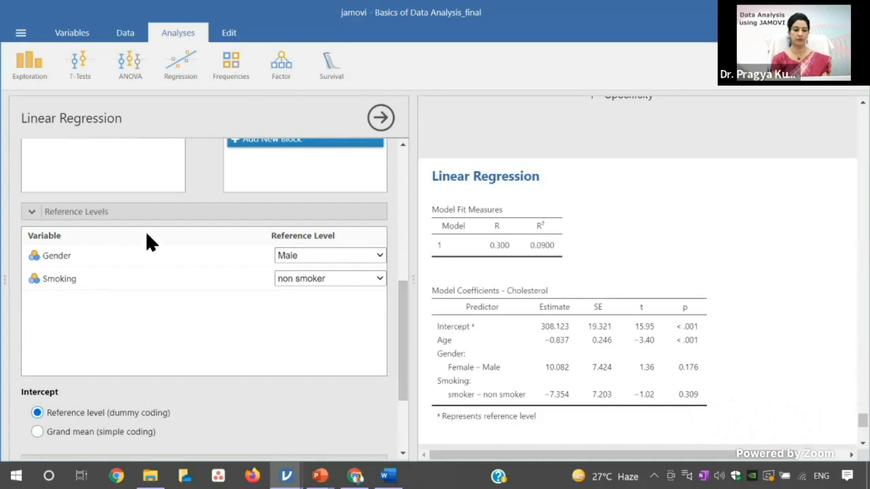
click(132, 216)
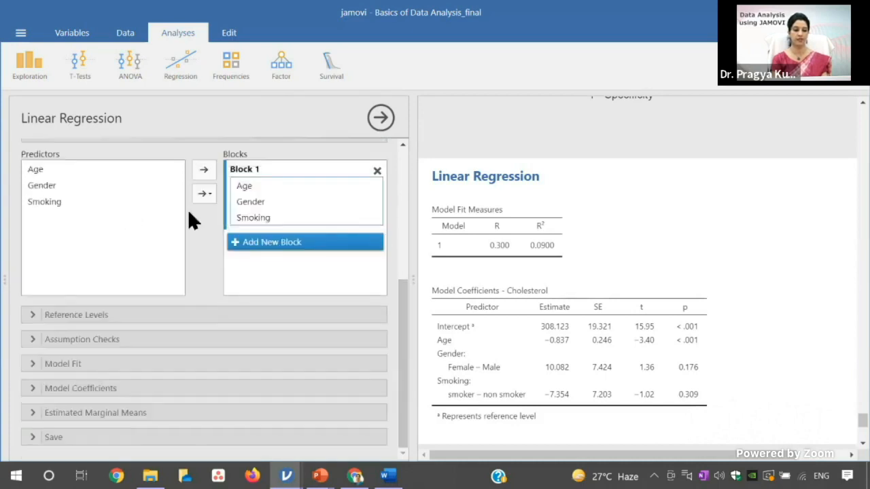
- Examine the assumption checks available for the linear regression
click(95, 336)
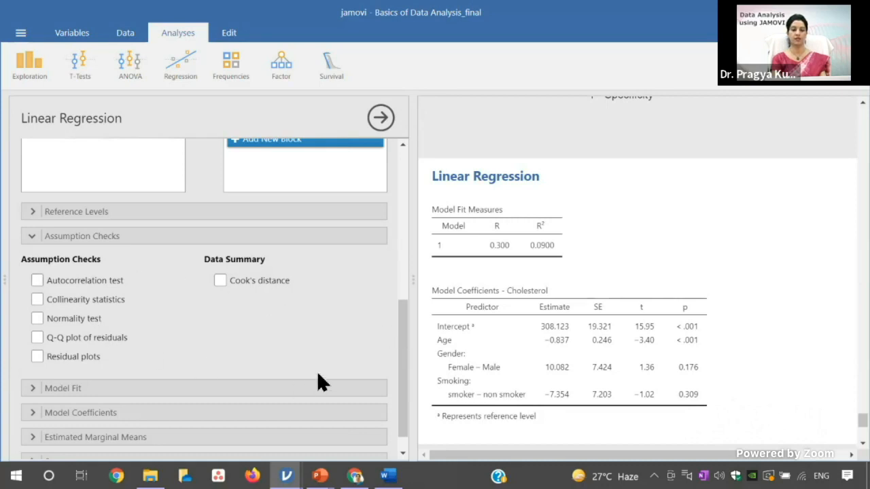
drag(400, 342, 401, 354)
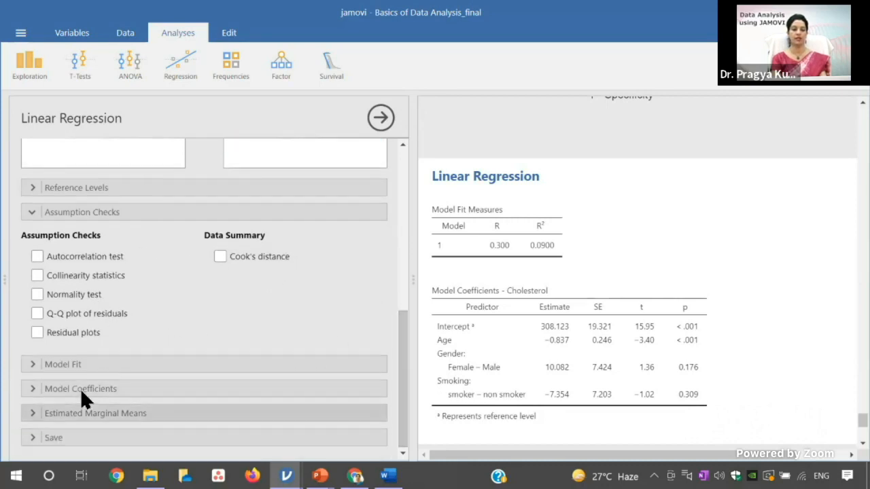
- Add the overall model F test to the linear regression's model fit output
click(74, 360)
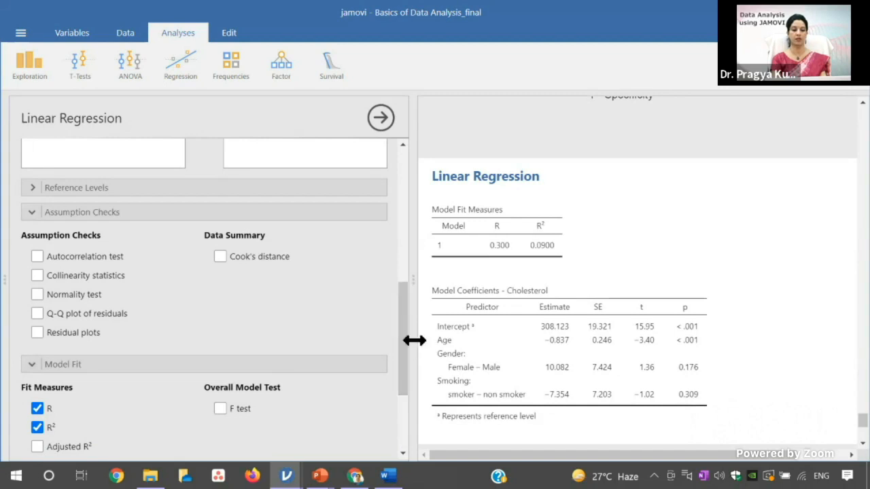
scroll(399, 342, down, 2)
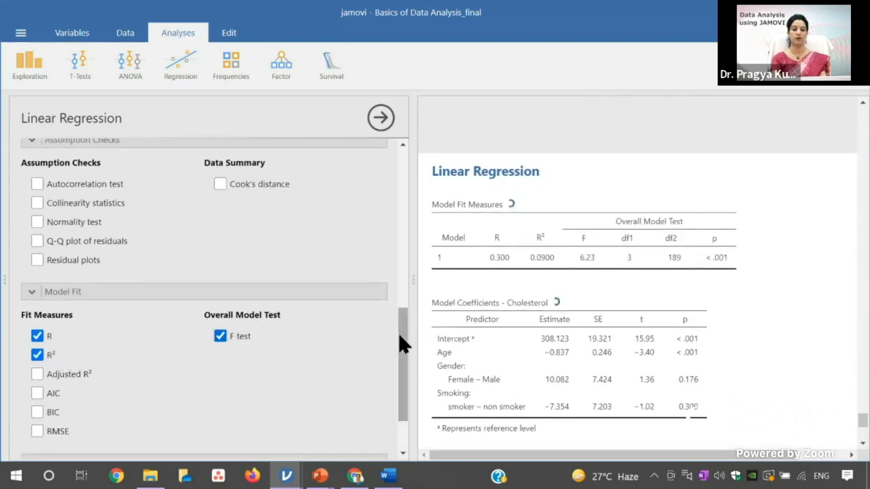
drag(400, 360, 402, 388)
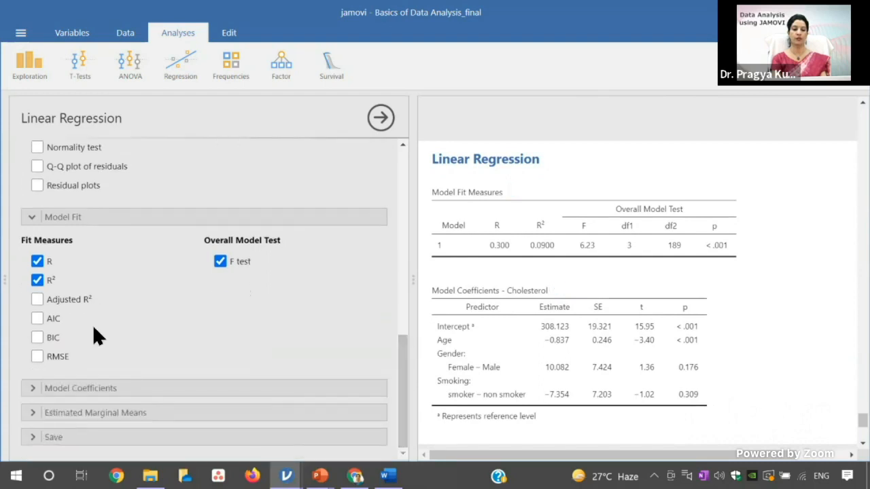
- Add the standardized estimate and 95% confidence intervals for both the estimate and the standardized estimate to the model coefficients
click(112, 391)
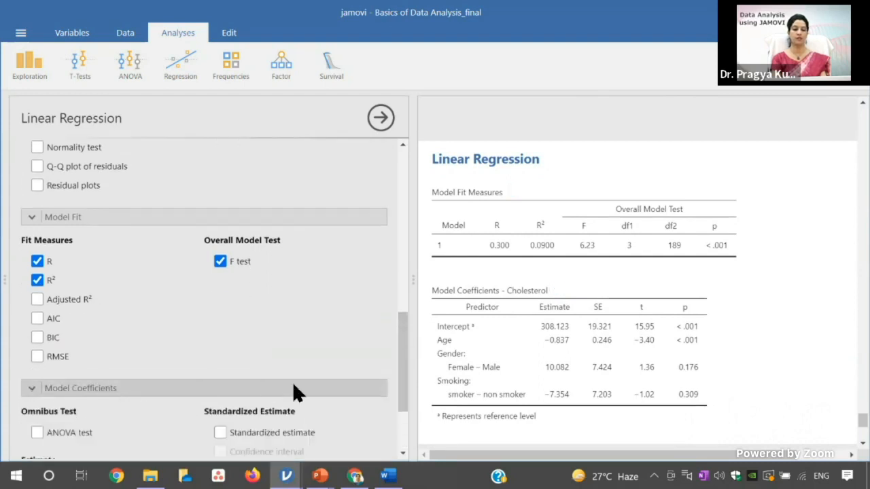
drag(405, 366, 404, 403)
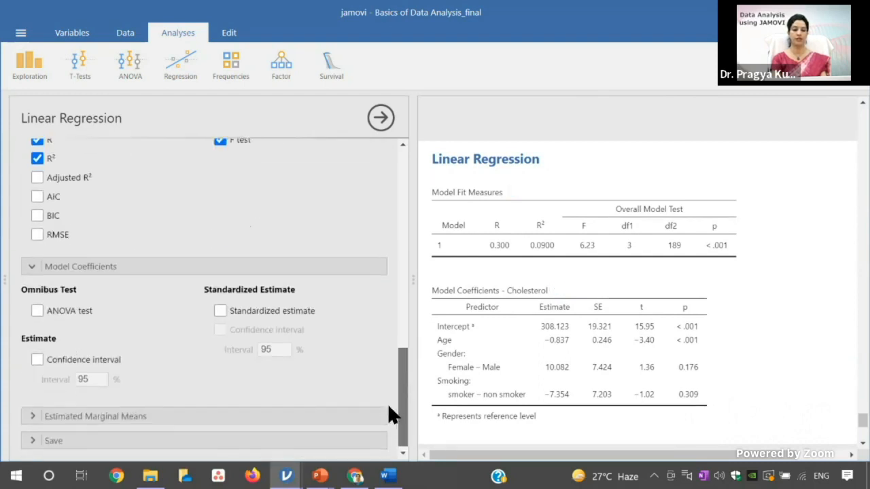
click(215, 308)
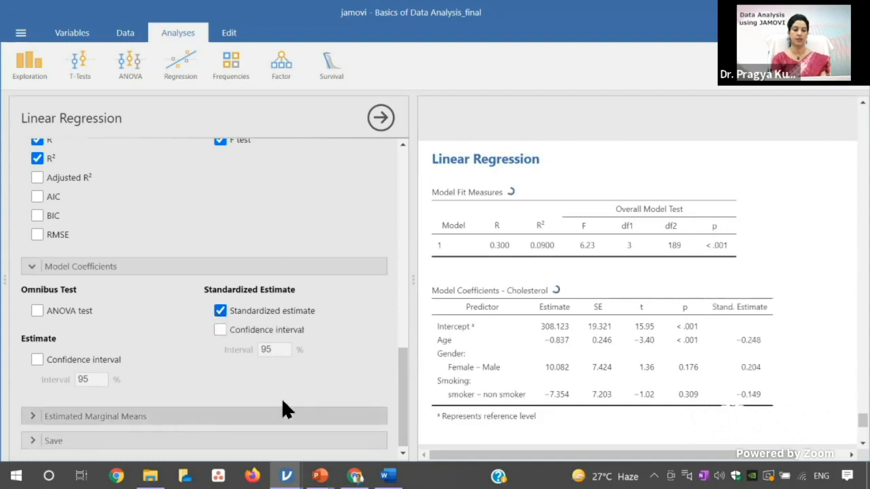
click(37, 360)
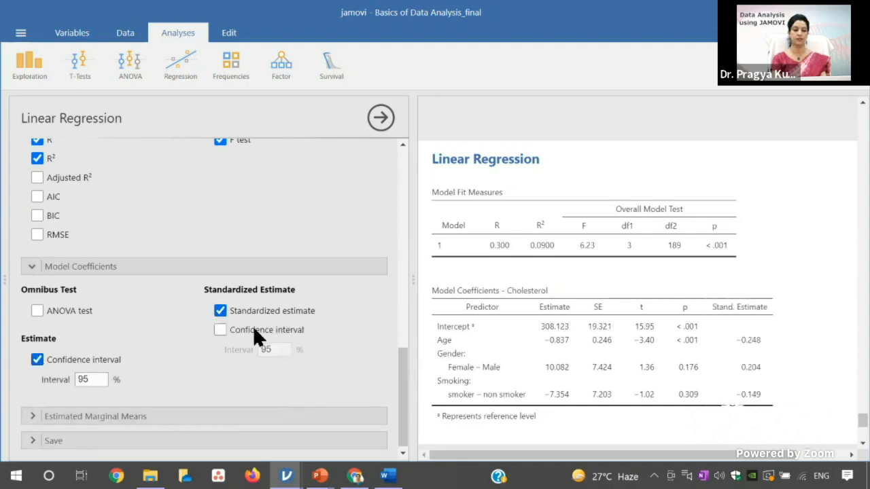
click(216, 328)
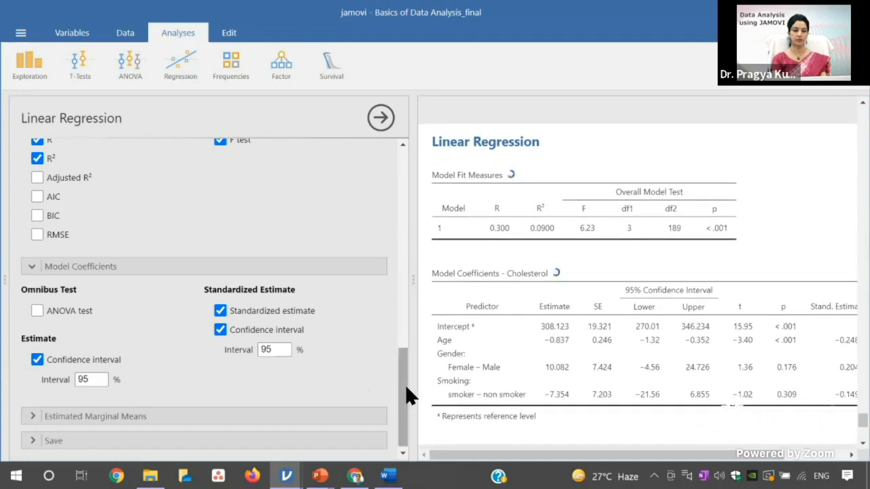
drag(406, 387, 407, 391)
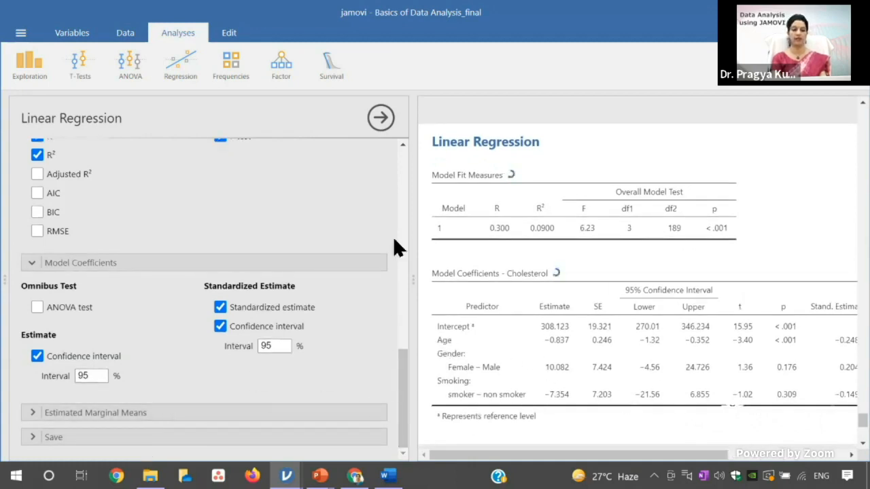
- Switch to the webinar's PowerPoint slide show
mouse_move(319, 476)
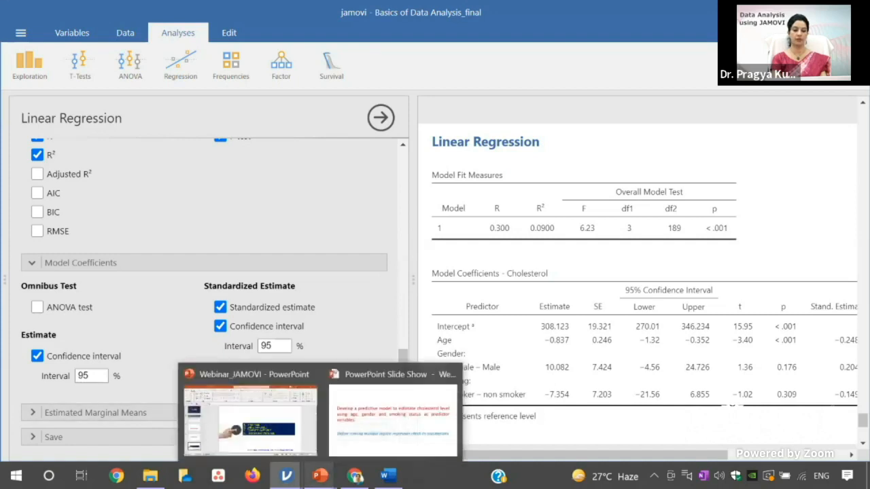